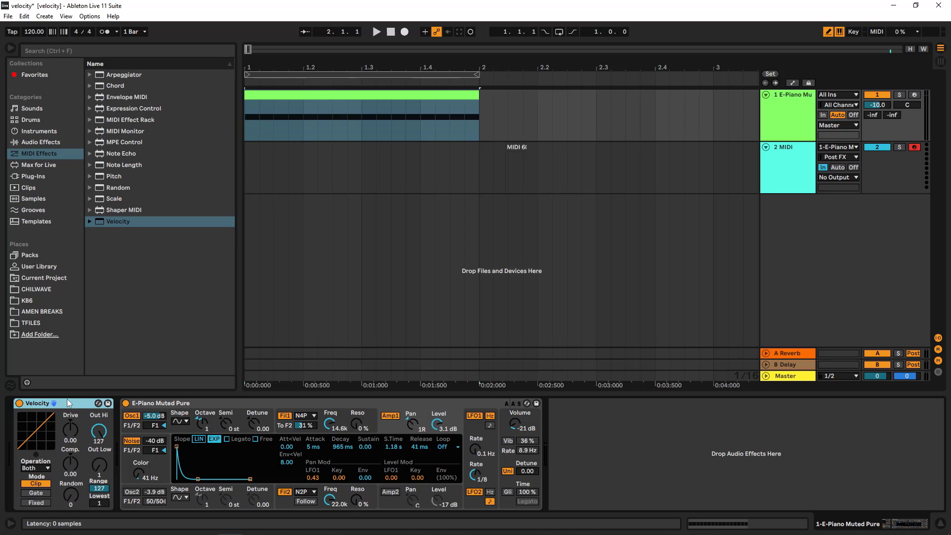
- Switch the Velocity device to Fixed mode and set its Out Hi to 84
click(40, 502)
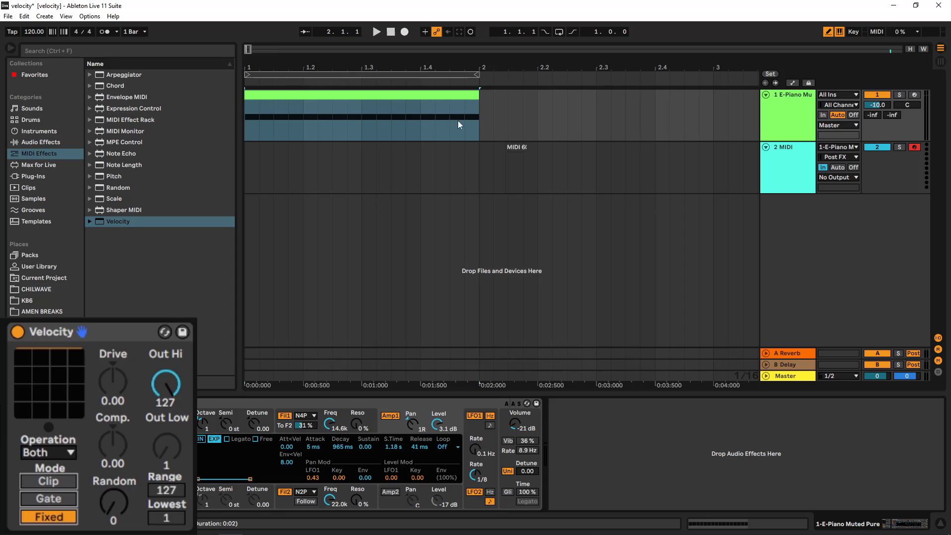
drag(156, 381, 186, 385)
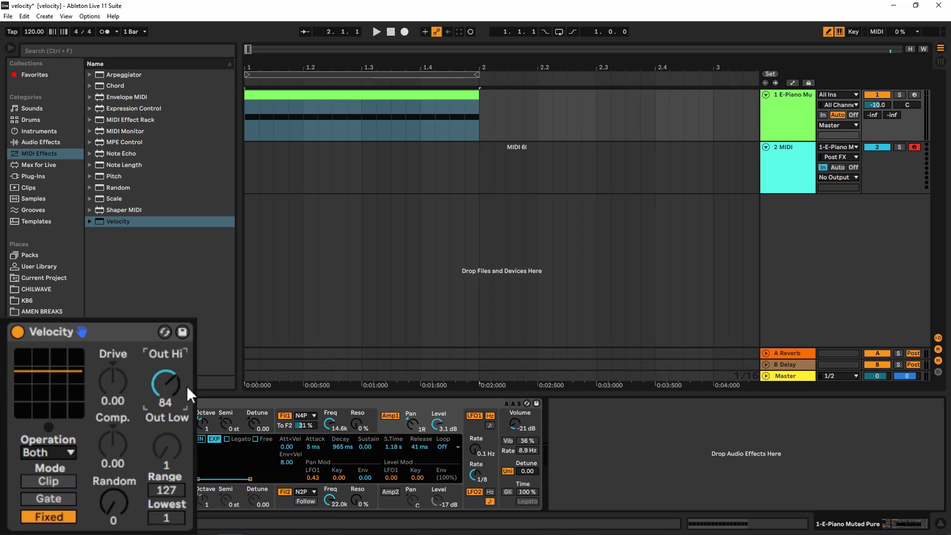
- Open the E-Piano clip to inspect its note velocities, then start playback
double_click(425, 95)
click(178, 480)
mouse_move(181, 479)
mouse_down()
mouse_move(418, 361)
mouse_move(921, 356)
mouse_up()
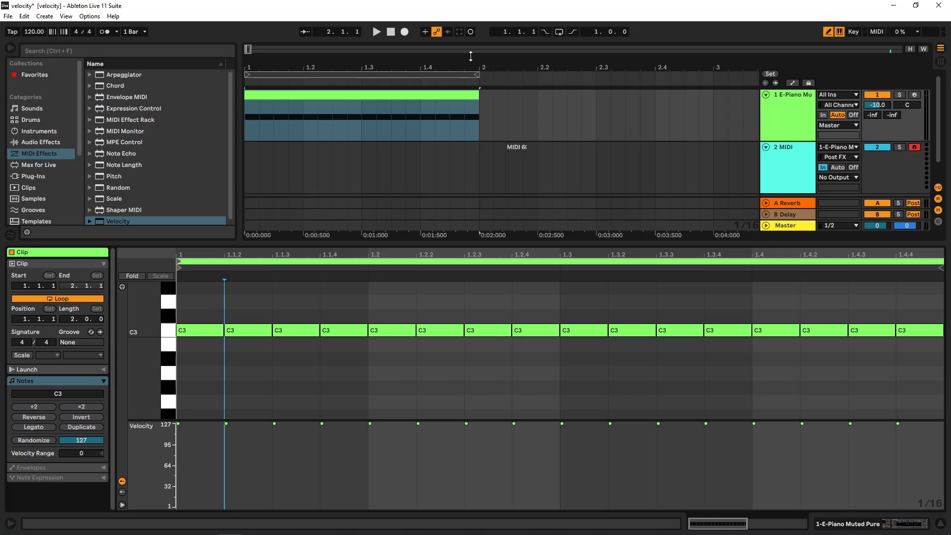
click(778, 113)
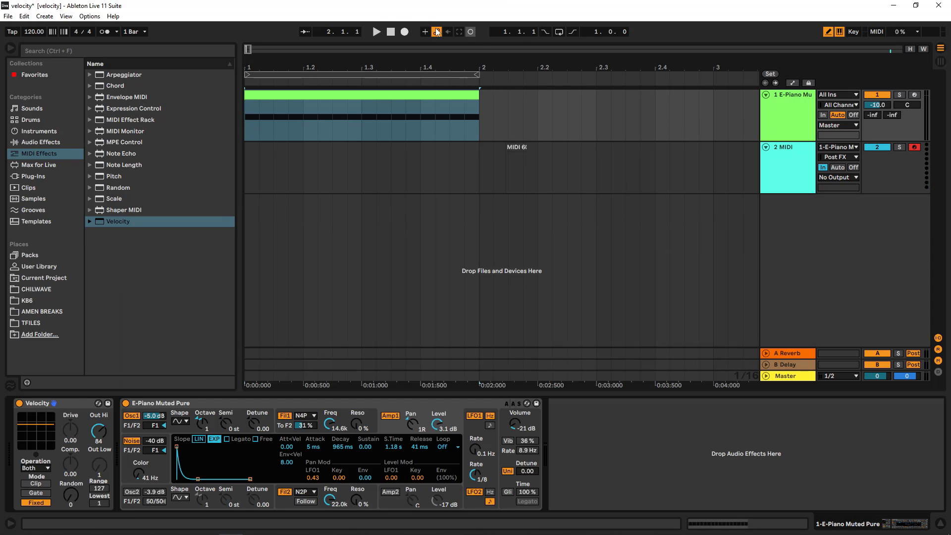
click(376, 32)
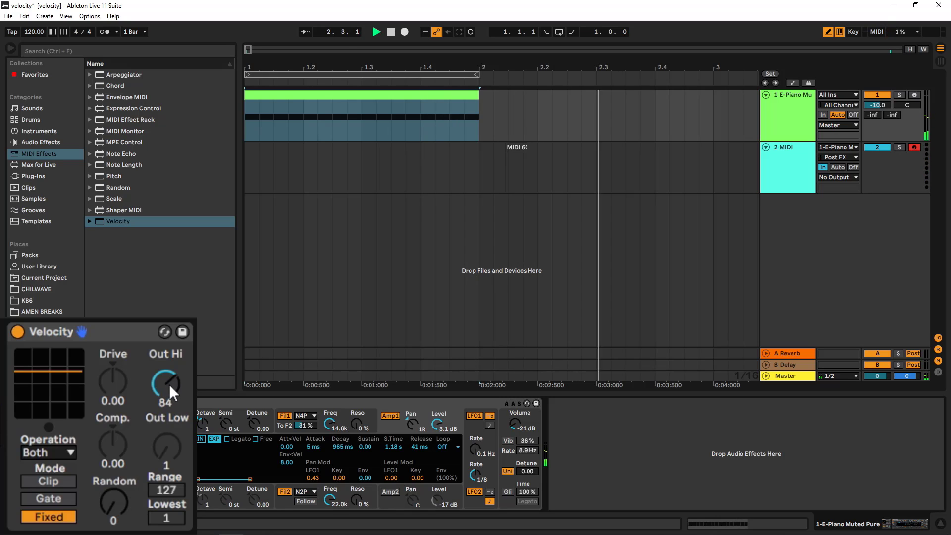
- Set the Velocity device's Out Hi to 85 while auditioning playback
drag(170, 385, 170, 400)
key(space)
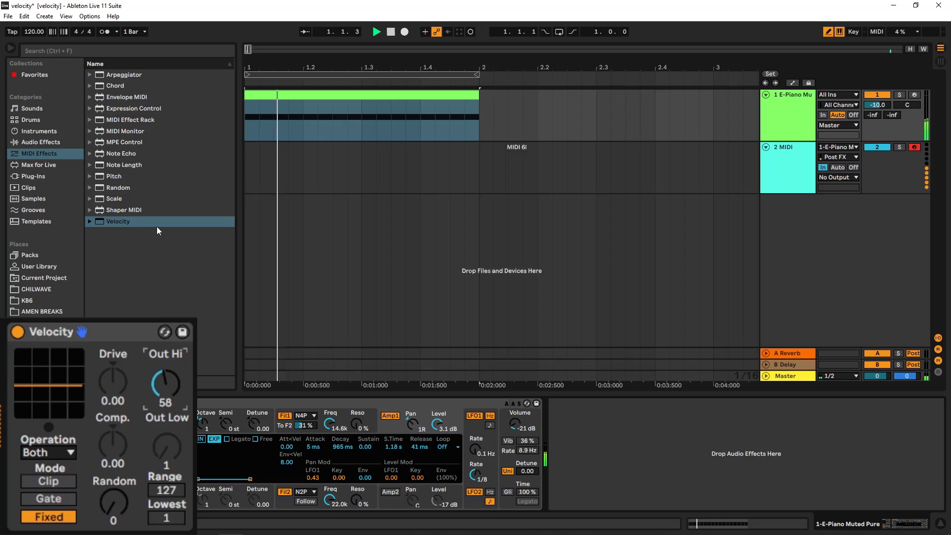
key(space)
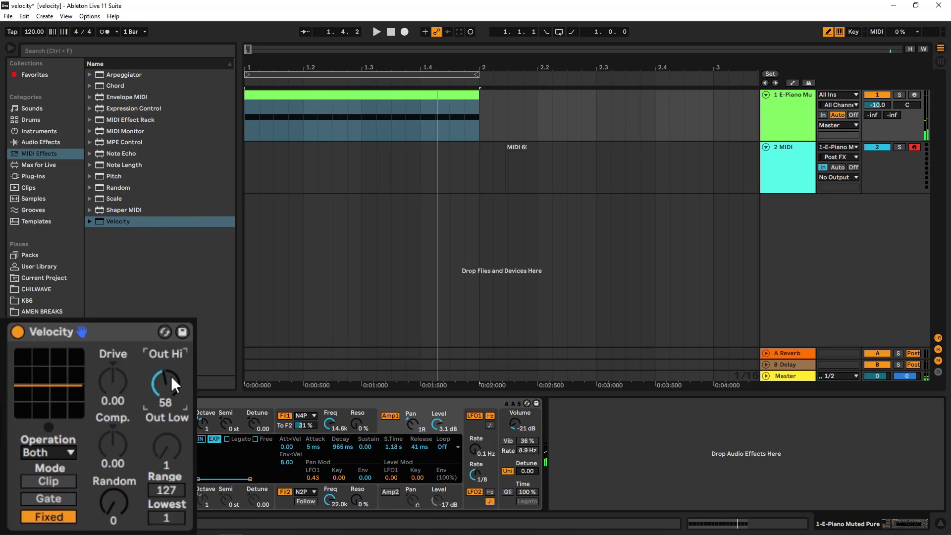
drag(166, 391, 167, 379)
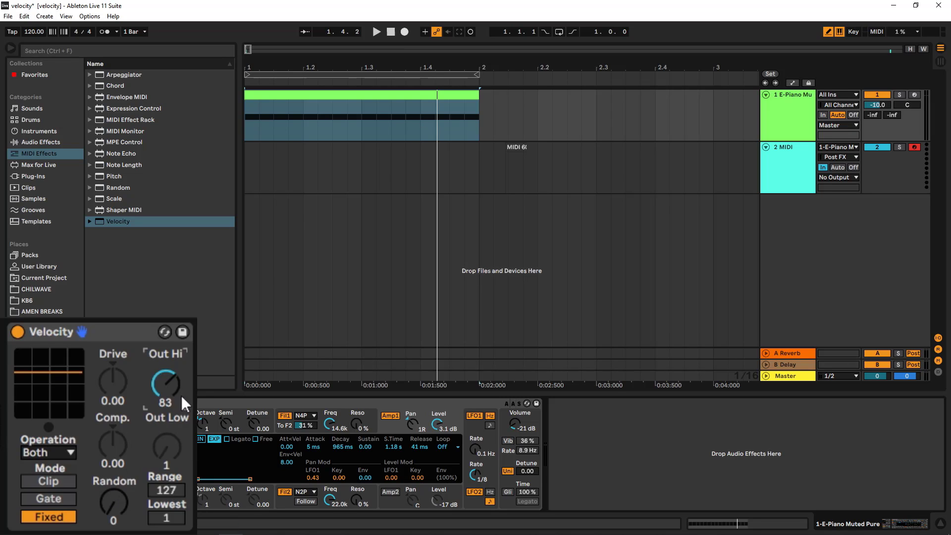
drag(165, 402, 165, 399)
- Record the E-Piano's processed notes as a new clip on the 2 MIDI track
click(390, 31)
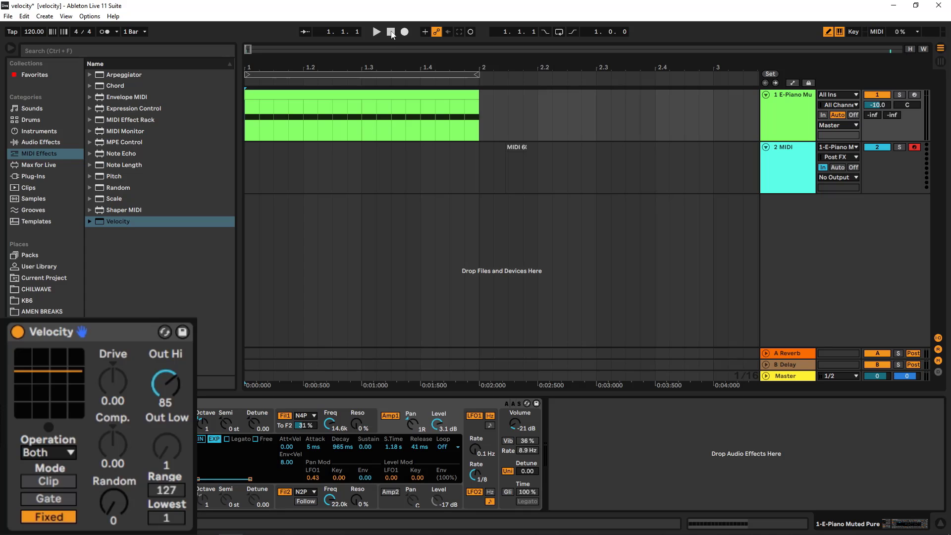
click(404, 31)
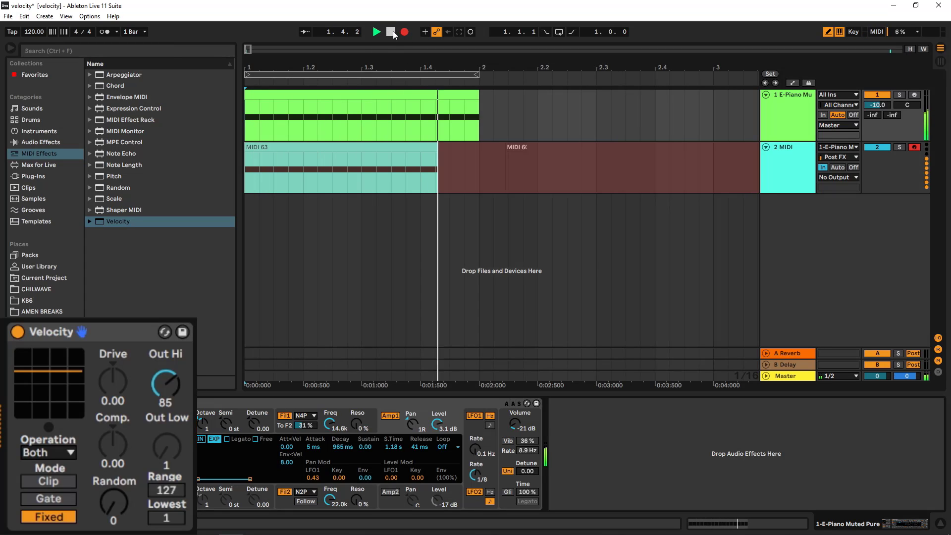
click(391, 31)
- Open the recorded MIDI clip and select notes to inspect their velocities
double_click(399, 153)
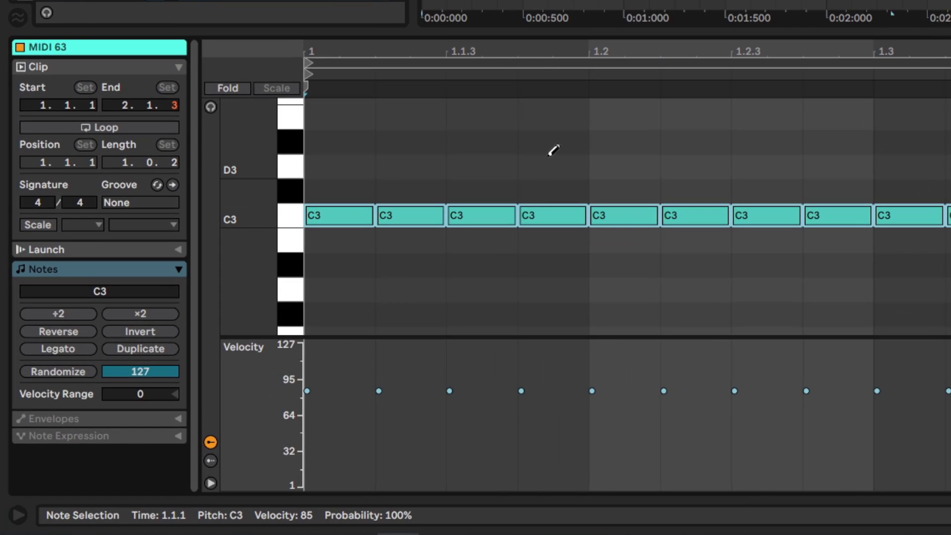
click(545, 214)
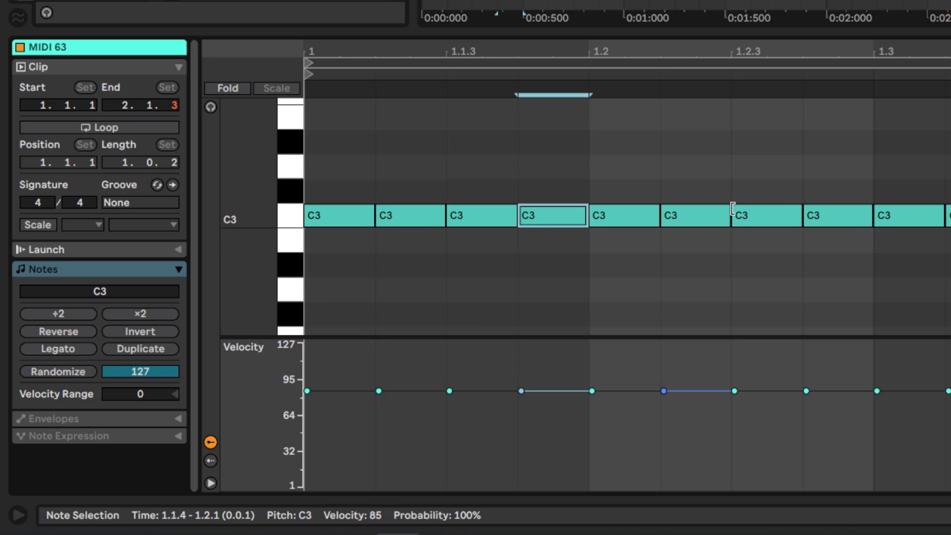
click(835, 213)
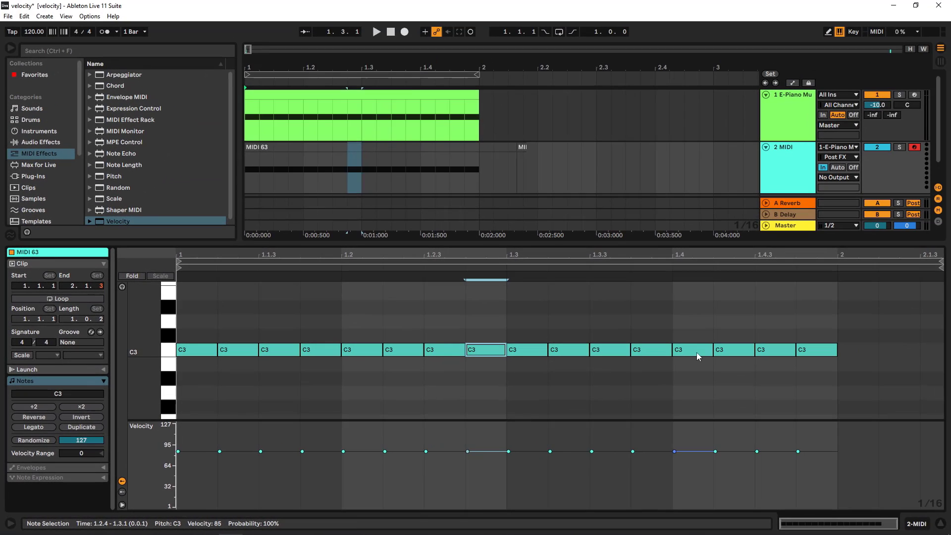
click(696, 351)
- Switch the Velocity device to Clip mode, setting Out Hi to 88 and Out Low to 50
key(shift+Tab)
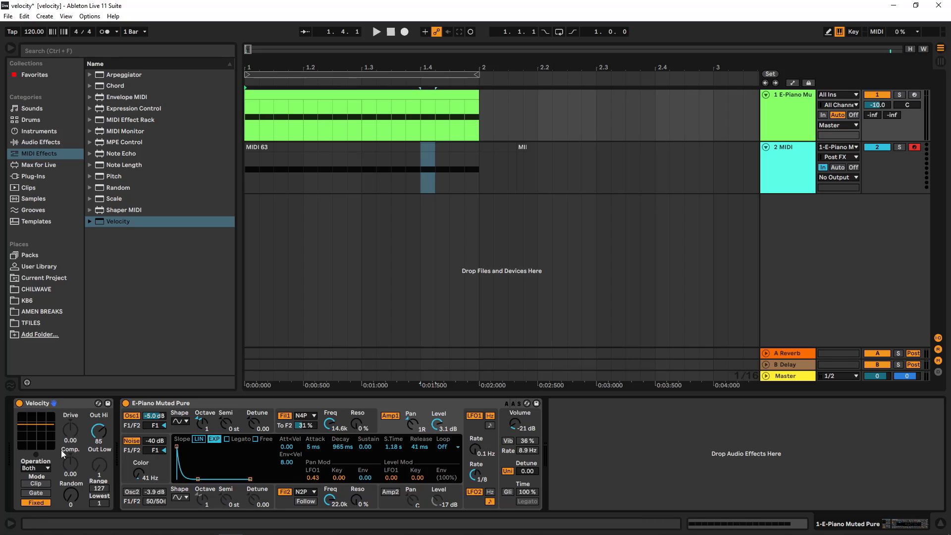
click(43, 483)
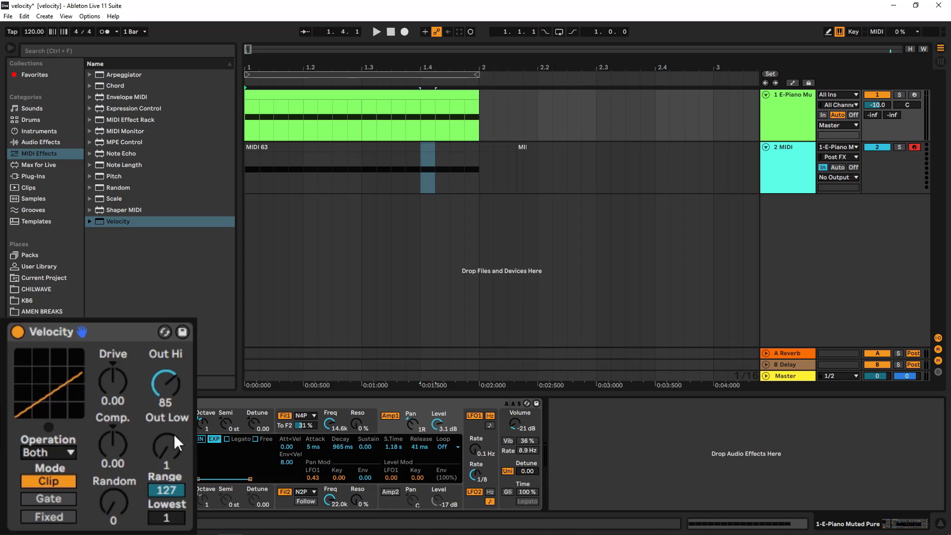
click(172, 380)
drag(172, 381, 172, 385)
drag(170, 444, 170, 426)
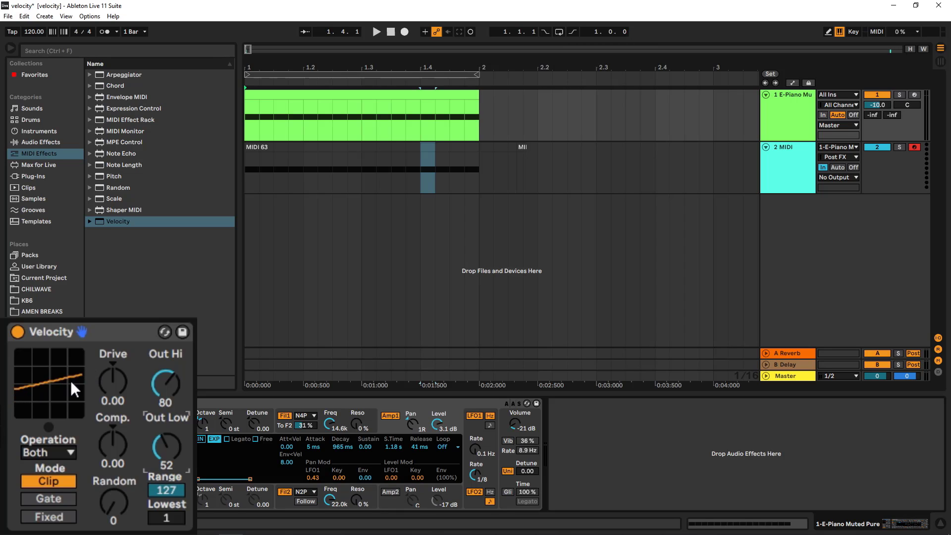
drag(162, 388, 162, 361)
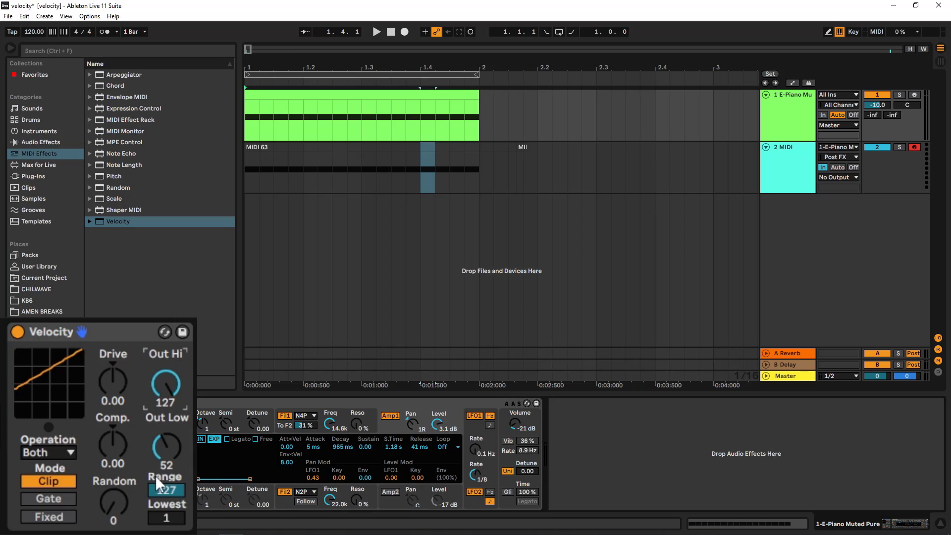
drag(163, 458, 163, 491)
drag(166, 448, 166, 458)
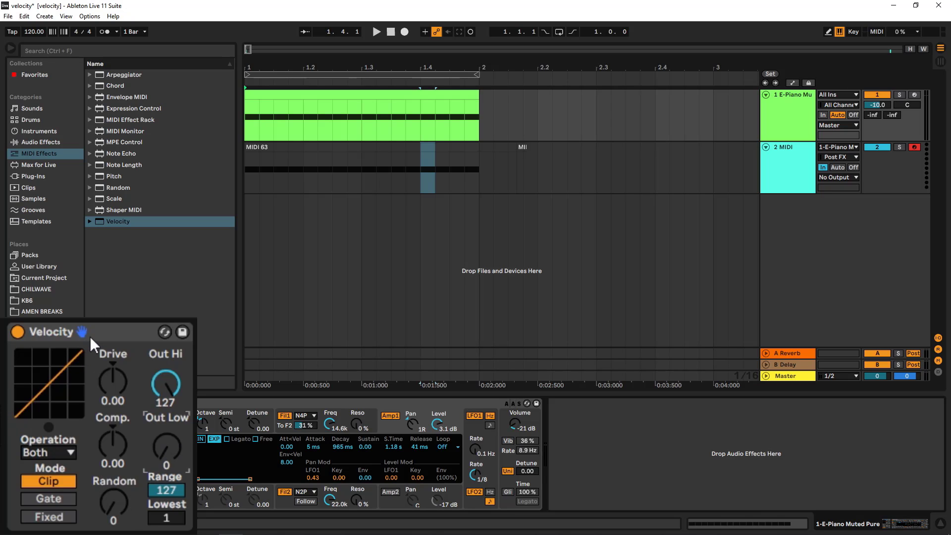
drag(159, 361, 120, 434)
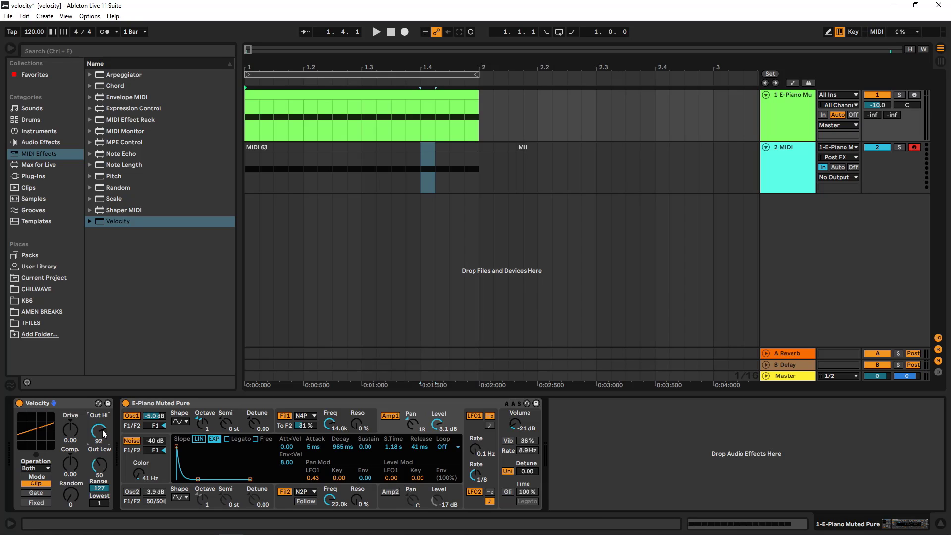
drag(101, 432, 101, 434)
- Redraw the note velocities of the E-Piano clip in draw mode
double_click(313, 94)
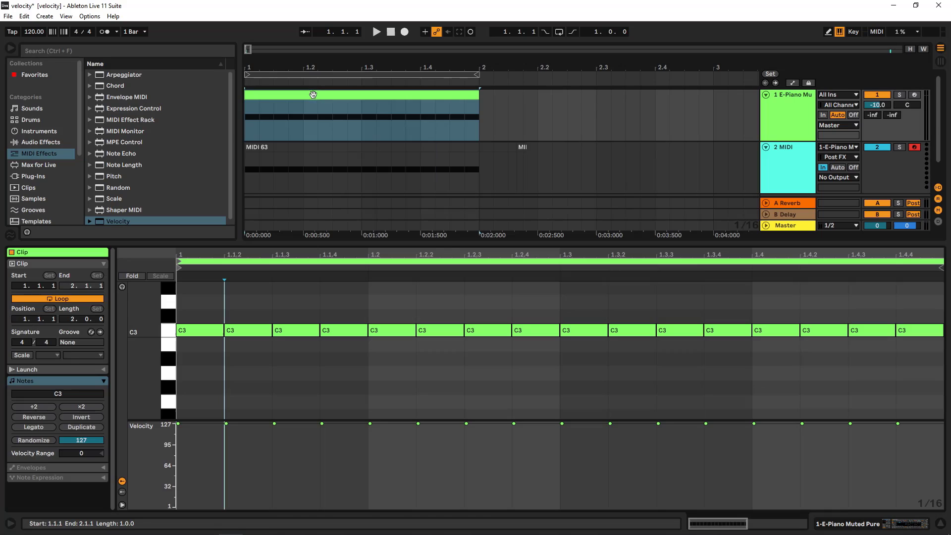
click(789, 155)
click(791, 120)
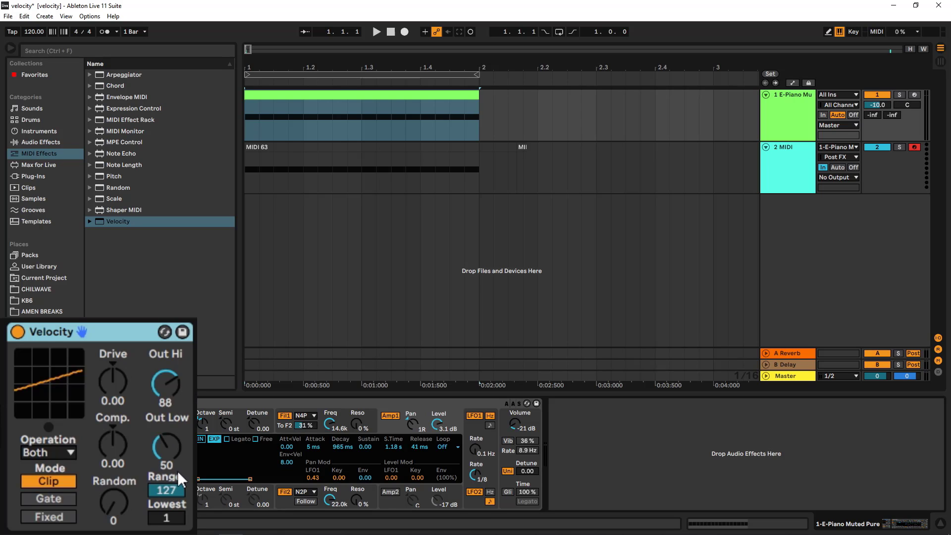
double_click(424, 120)
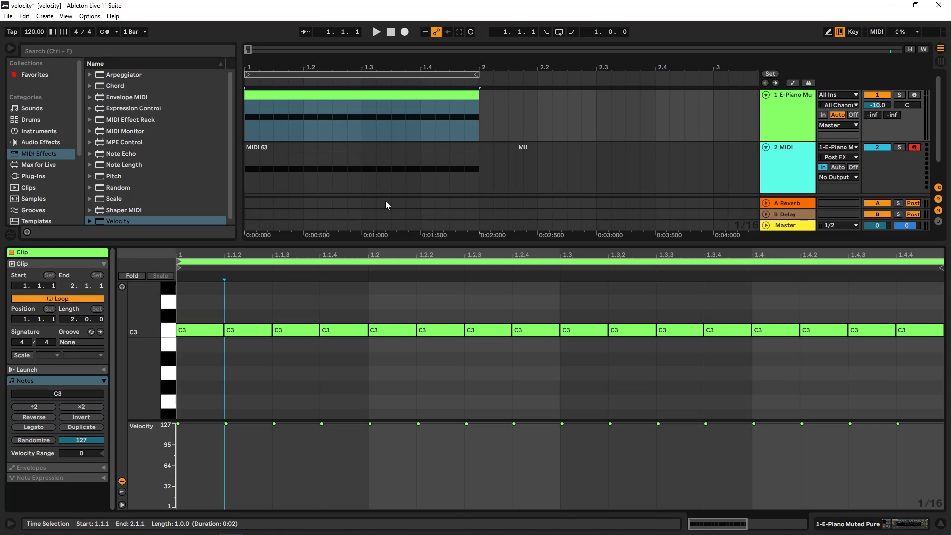
click(182, 449)
click(201, 445)
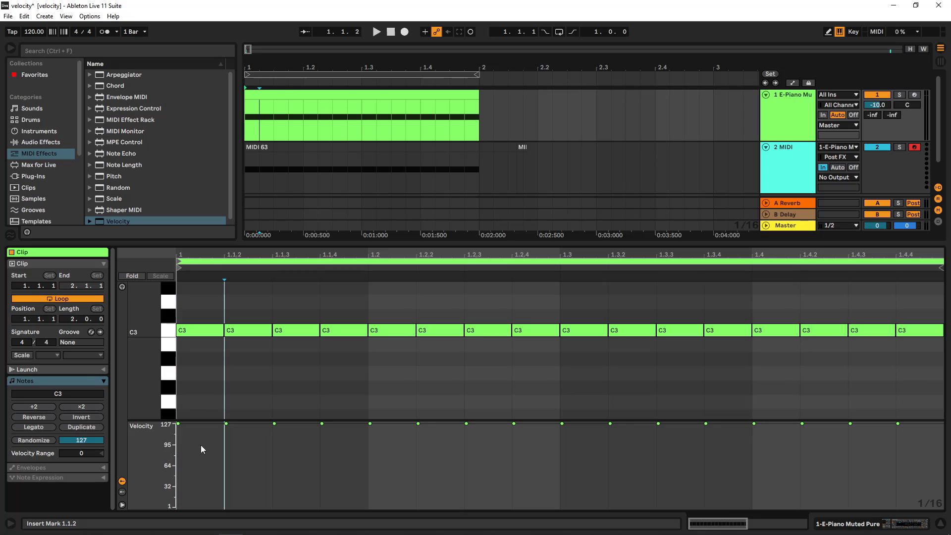
key(b)
mouse_move(194, 445)
mouse_down()
mouse_move(193, 405)
mouse_move(535, 399)
mouse_move(569, 430)
mouse_move(582, 510)
mouse_move(898, 509)
mouse_up()
click(793, 122)
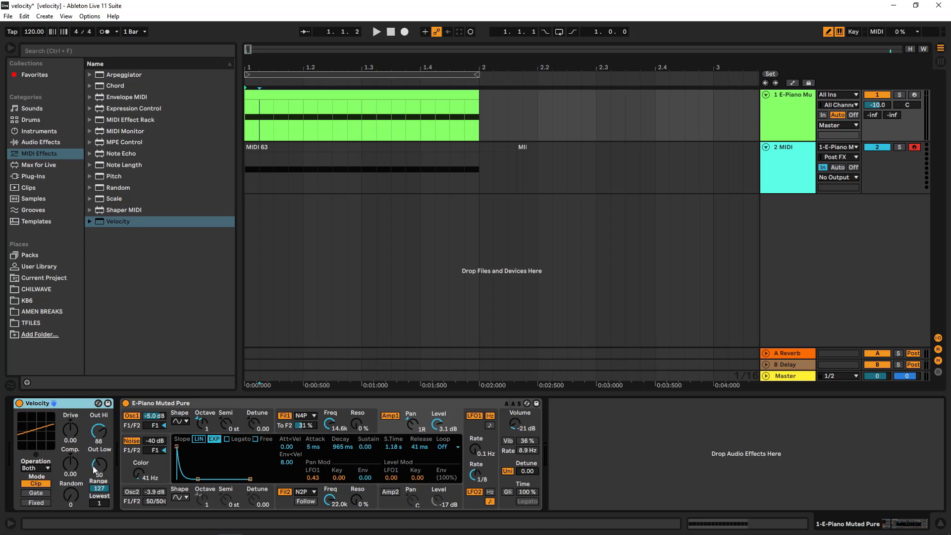
- Record another clip of the processed E-Piano notes on the 2 MIDI track
click(391, 32)
click(403, 32)
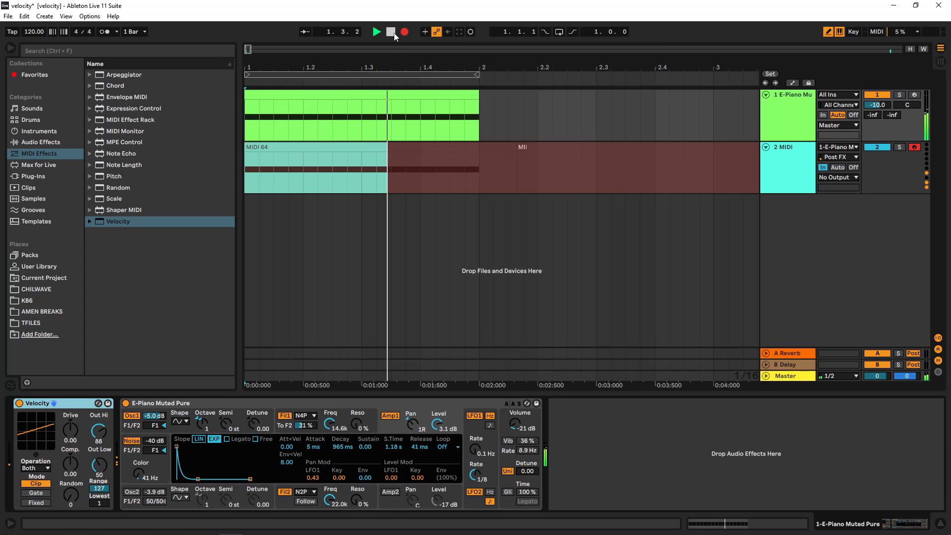
click(391, 32)
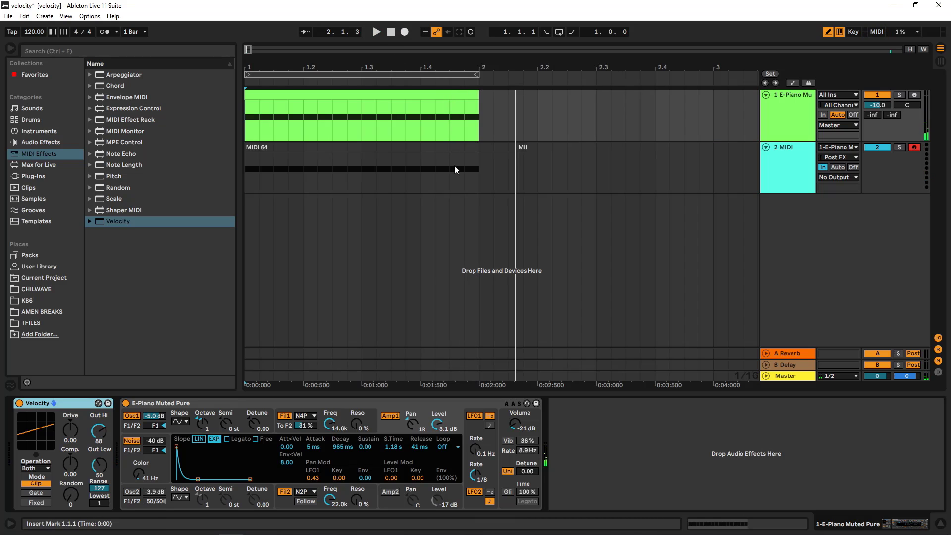
- Open the newly recorded clip and select its first-half notes to check their velocities
double_click(392, 166)
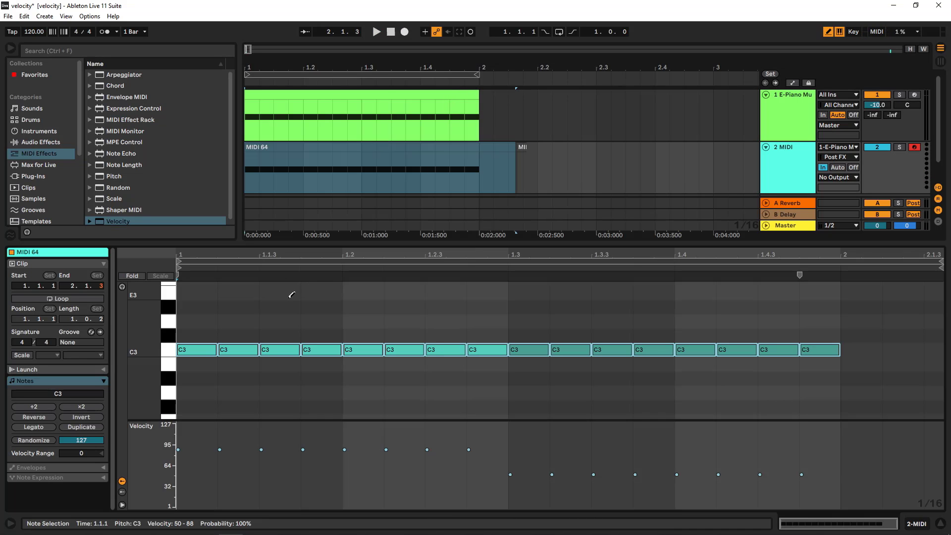
key(b)
click(802, 105)
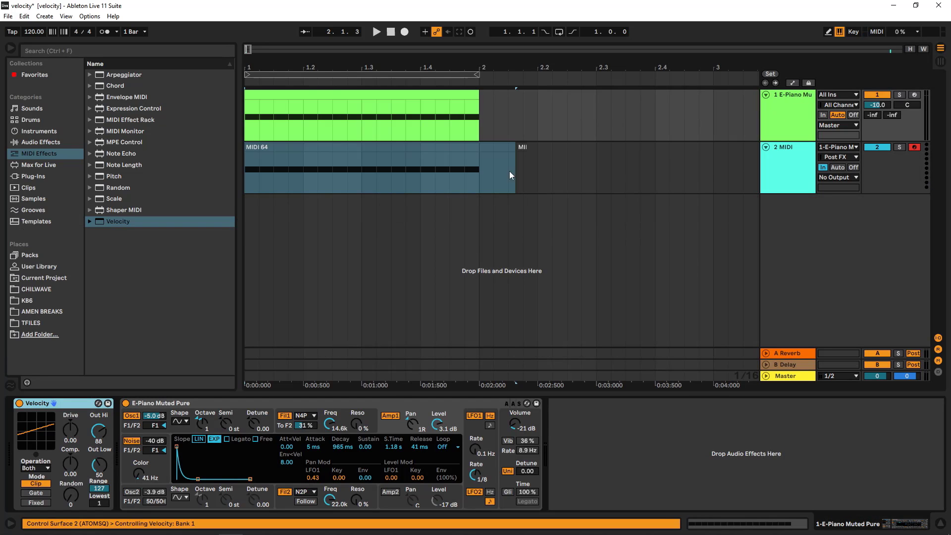
click(413, 149)
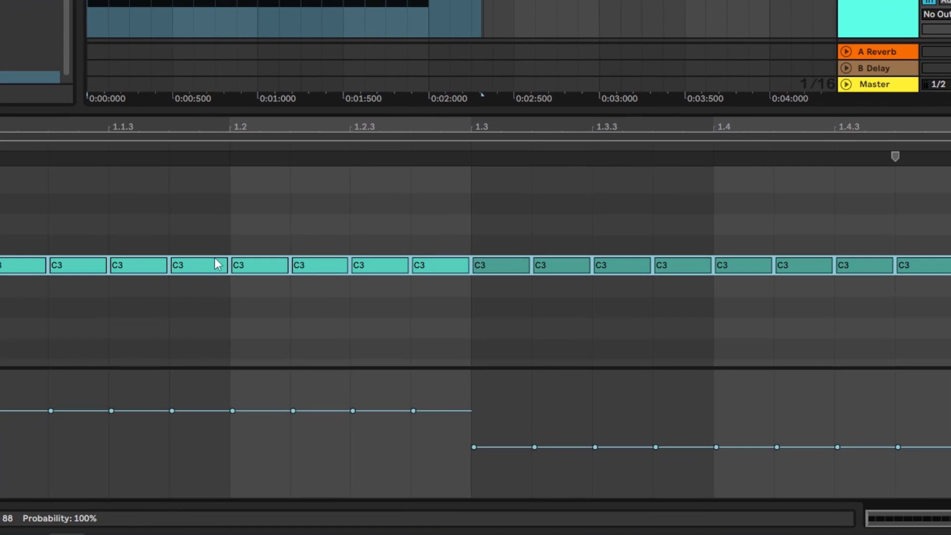
drag(15, 208, 441, 305)
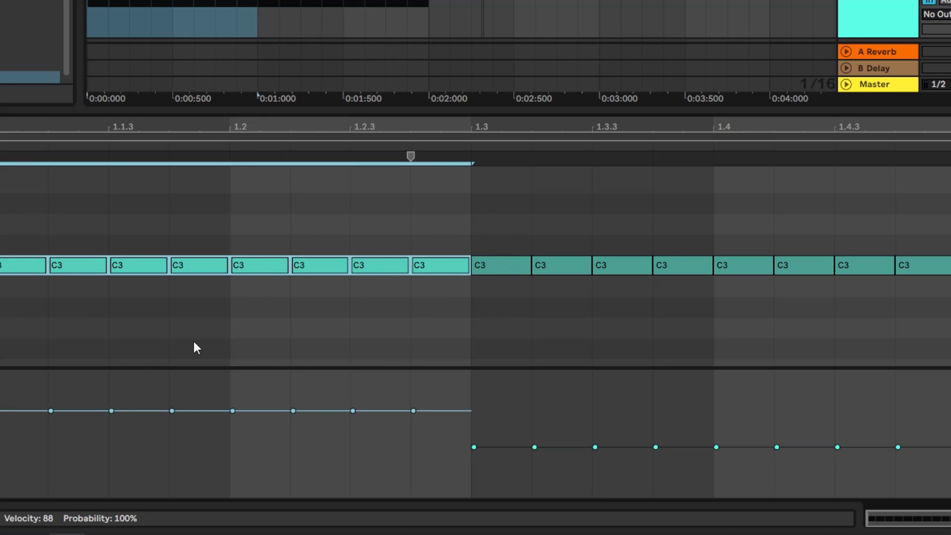
click(68, 232)
click(76, 270)
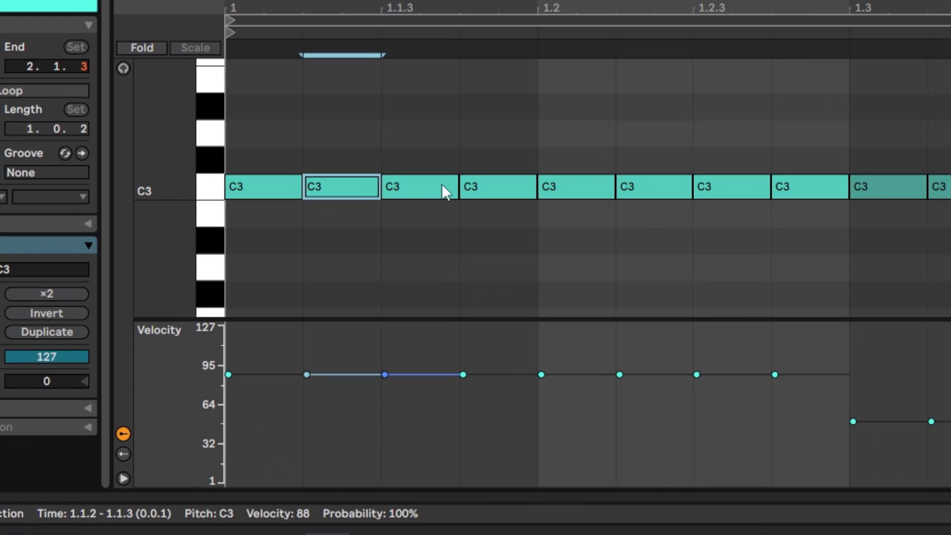
- Select individual notes across the recorded clip to compare their velocities
click(594, 187)
click(639, 185)
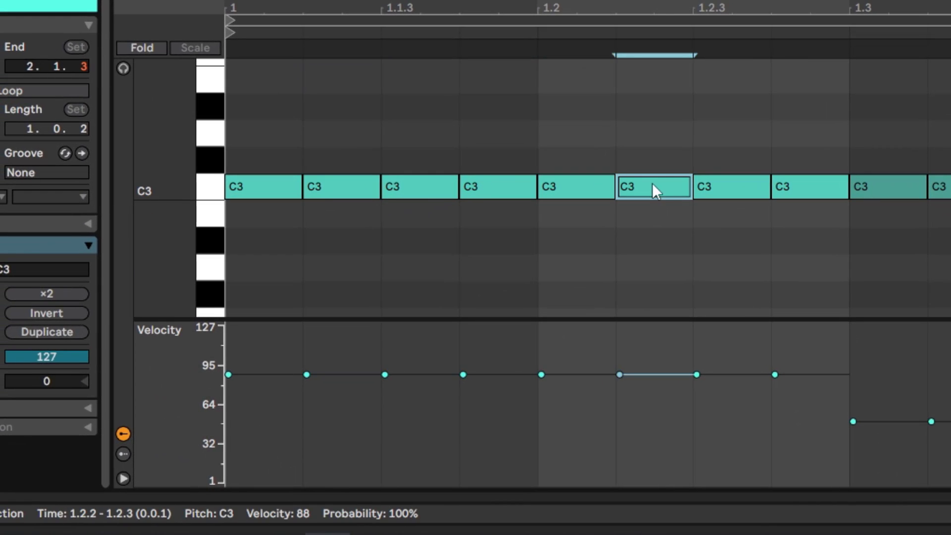
click(726, 187)
click(810, 187)
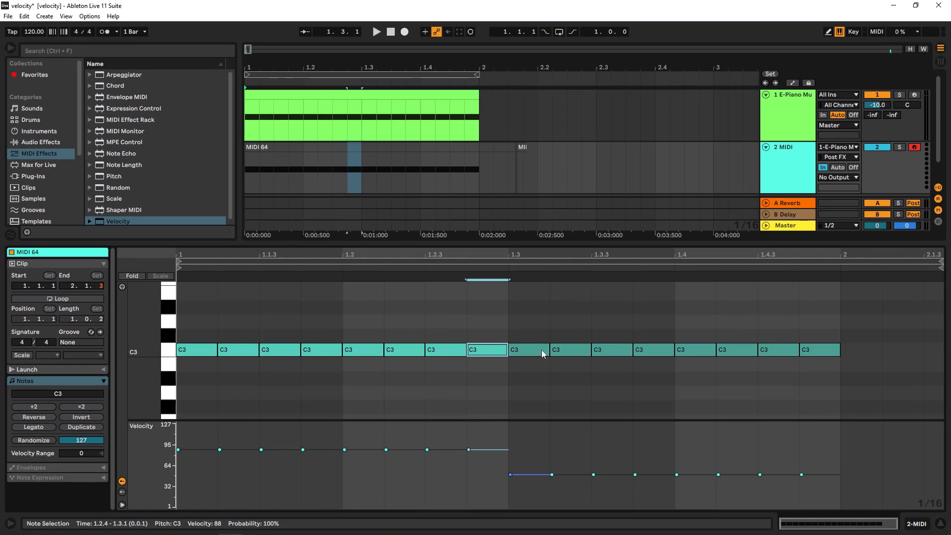
click(907, 188)
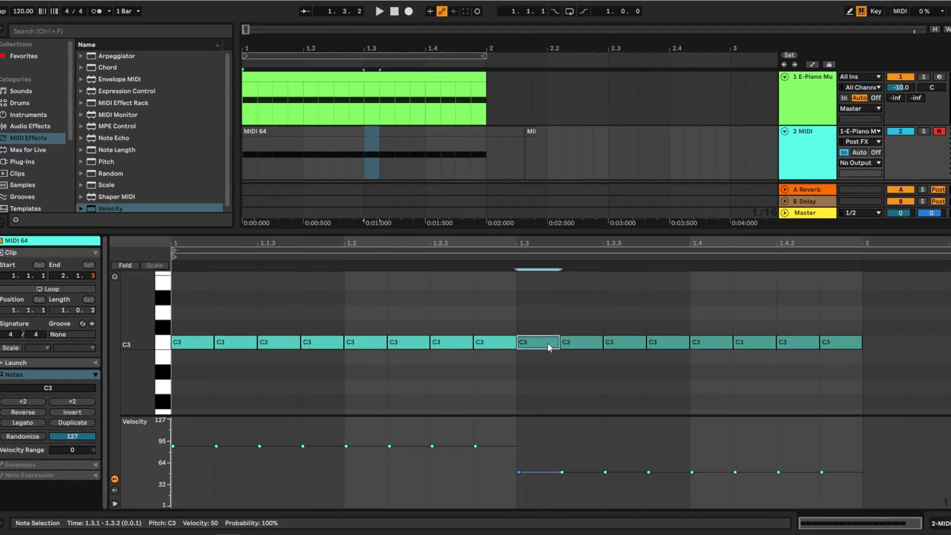
click(574, 350)
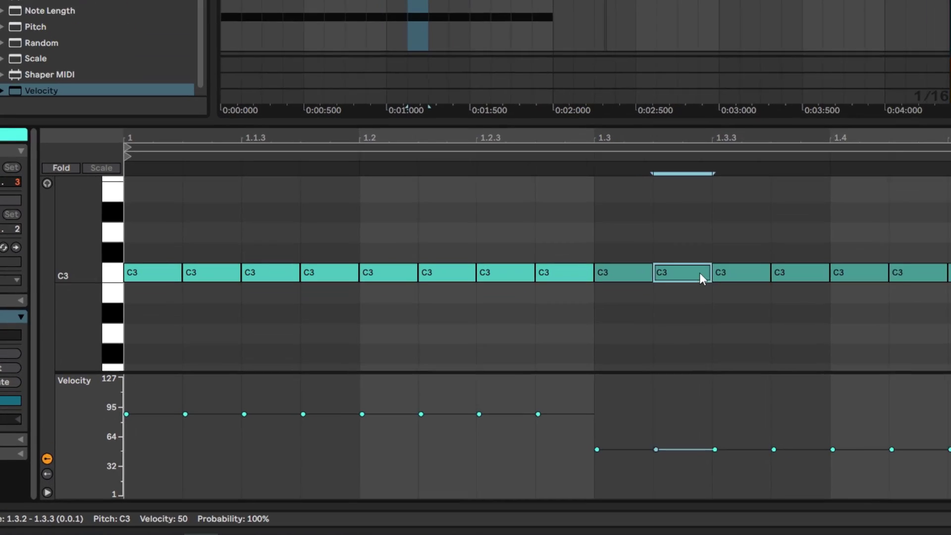
click(617, 350)
click(828, 253)
drag(869, 200, 911, 171)
double_click(917, 34)
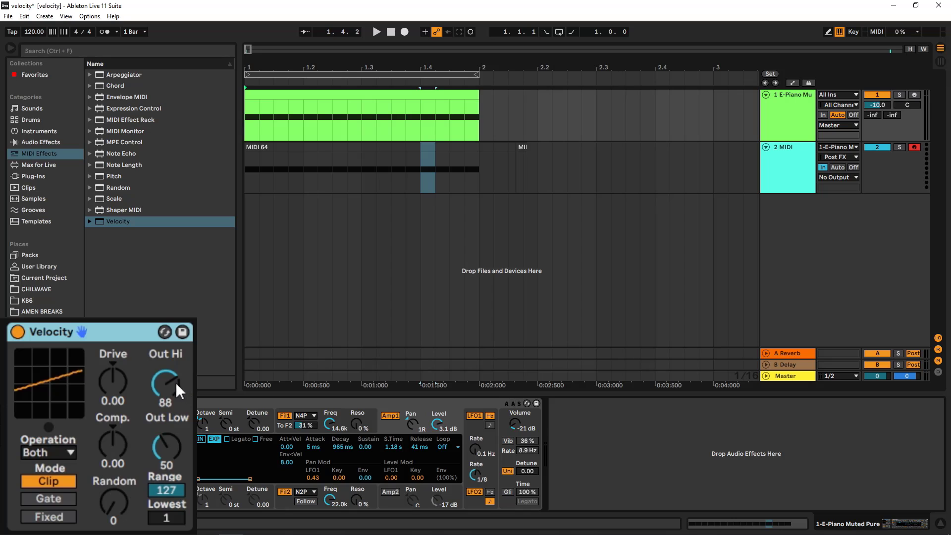
- Open the E-Piano clip, select its first-half notes, and set the Velocity device's Out Hi to 93
double_click(414, 94)
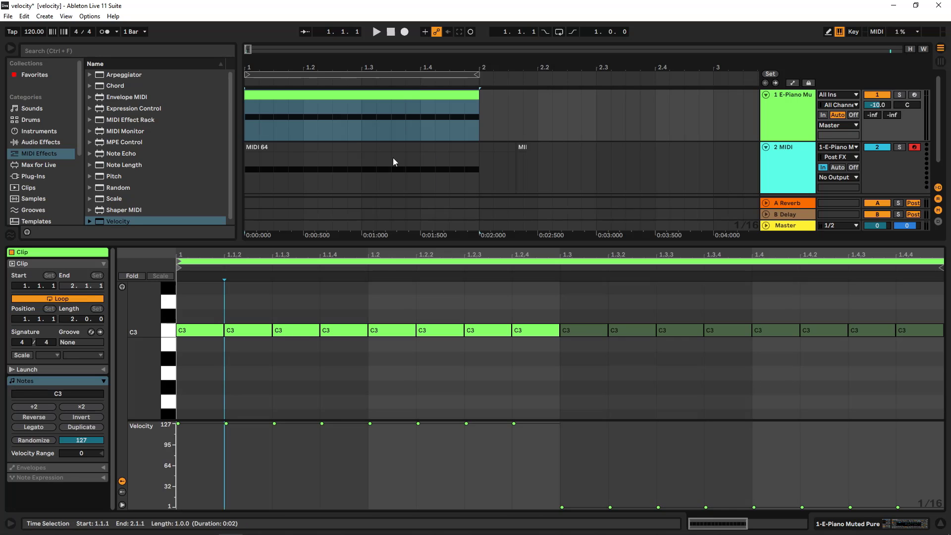
drag(242, 305, 555, 340)
click(786, 112)
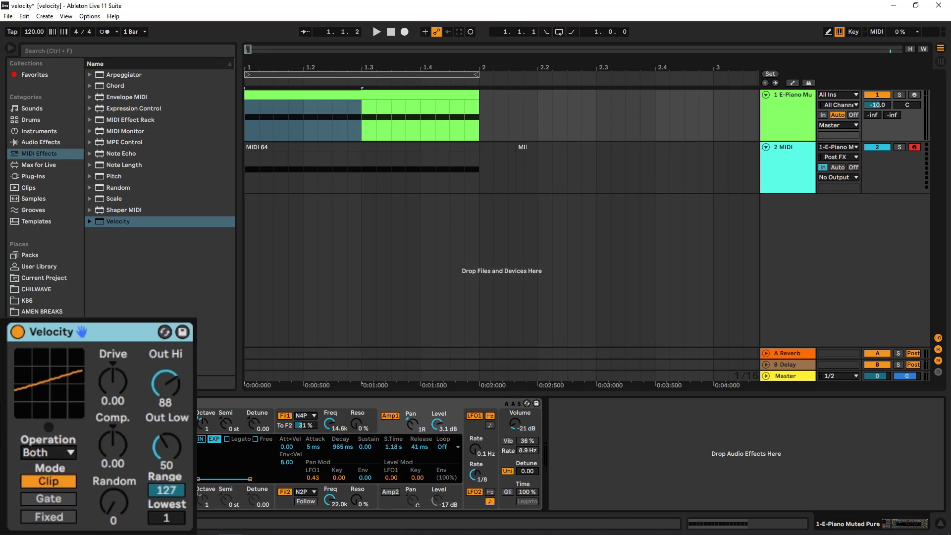
drag(100, 430, 99, 428)
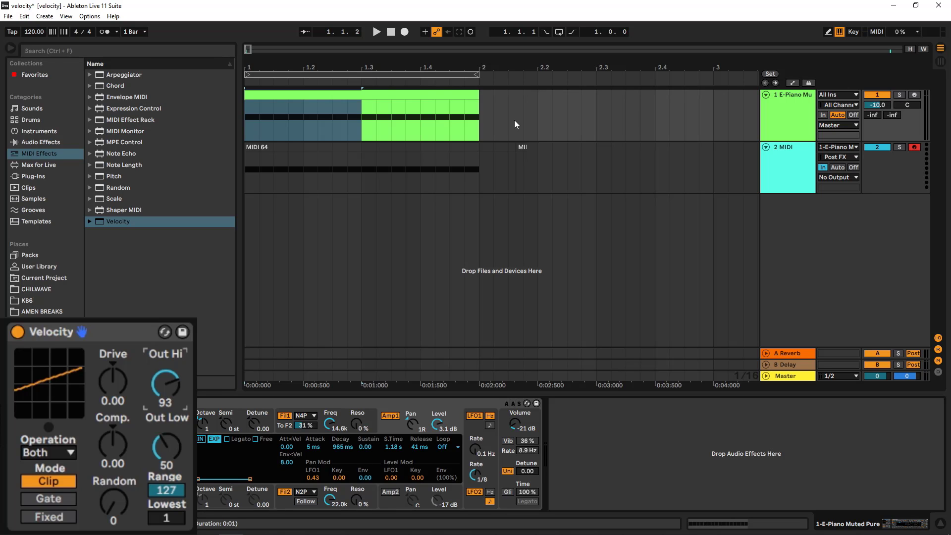
- Redraw the first notes' velocities in the E-Piano clip to about 90 using draw mode
double_click(436, 92)
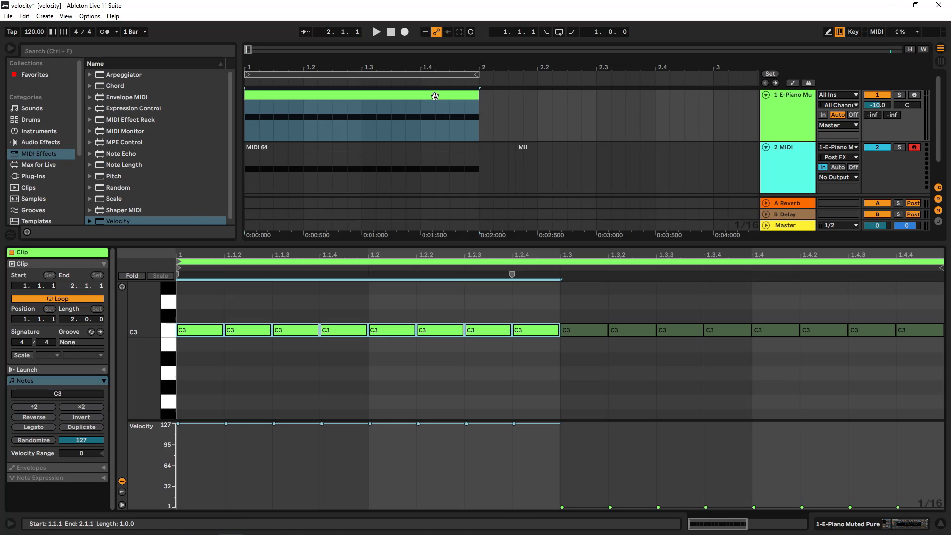
click(178, 446)
click(806, 106)
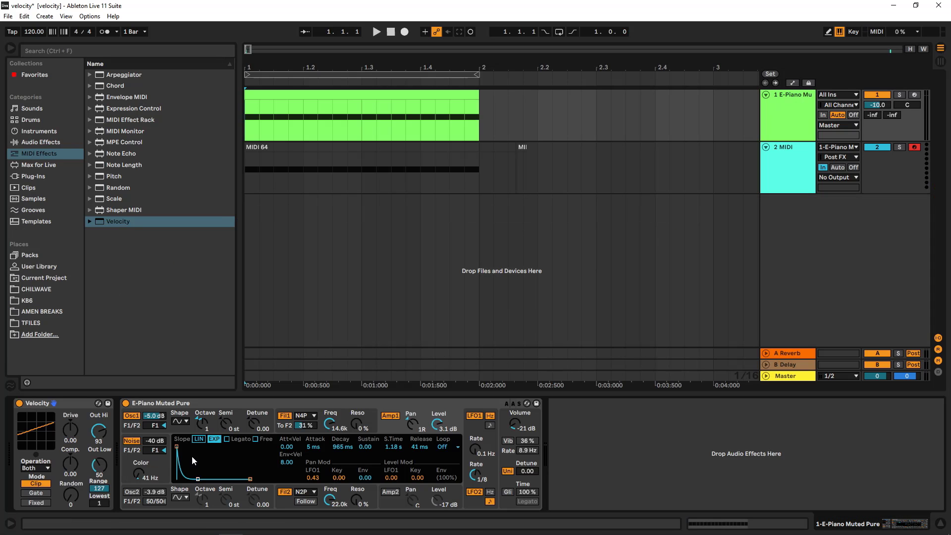
double_click(390, 96)
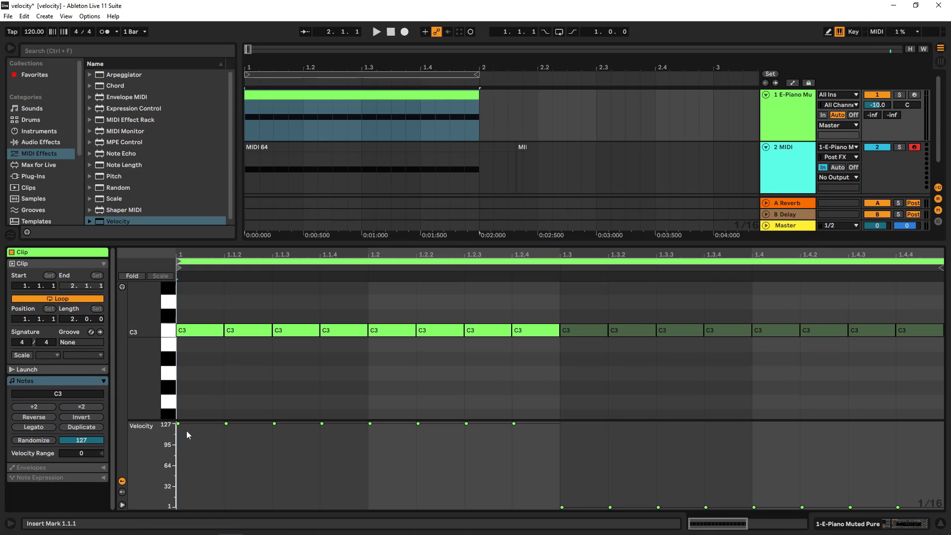
click(202, 389)
key(b)
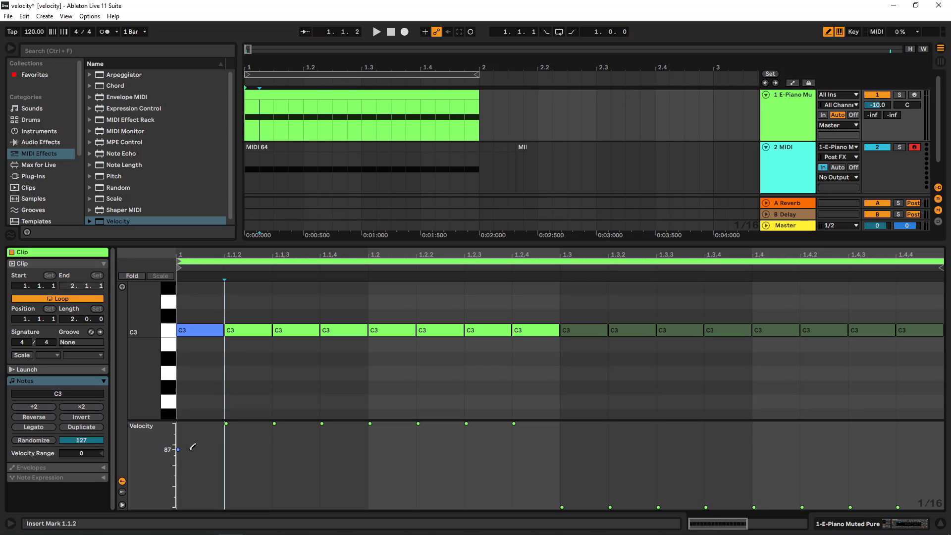
mouse_move(180, 452)
mouse_down()
mouse_move(530, 444)
mouse_move(182, 444)
mouse_move(332, 448)
mouse_move(276, 441)
mouse_up()
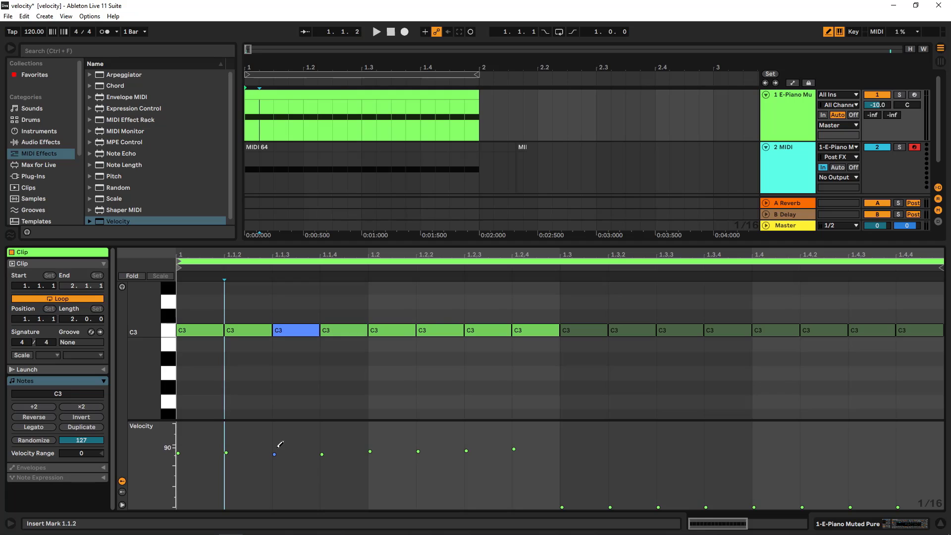
- Set the Velocity device's Out Low to 38
click(790, 119)
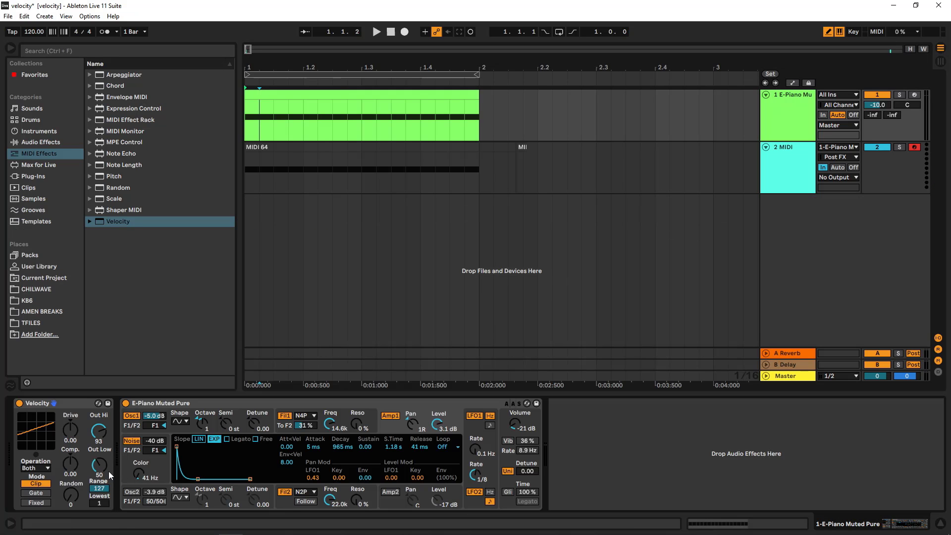
drag(103, 466, 103, 462)
drag(100, 465, 99, 475)
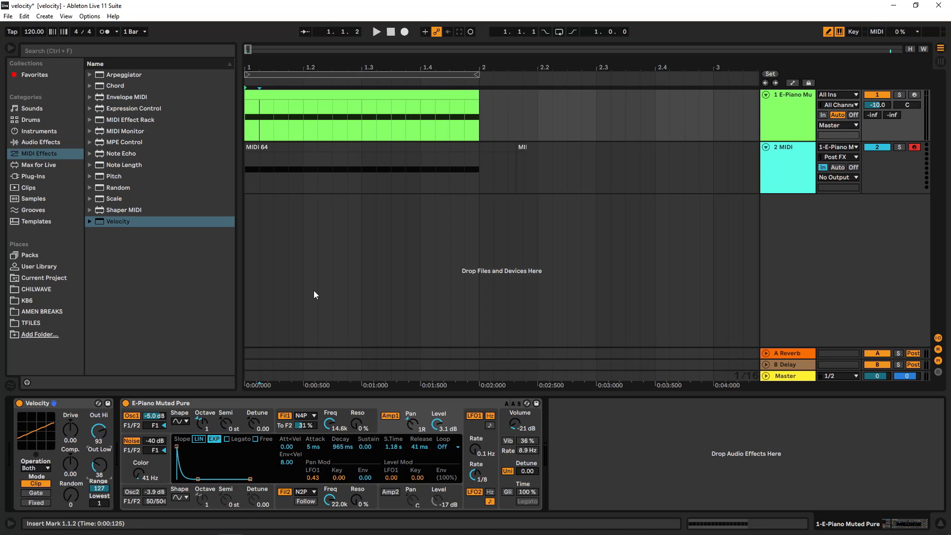
- Draw the E-Piano clip's second-half note velocities at about 38
click(399, 97)
double_click(400, 96)
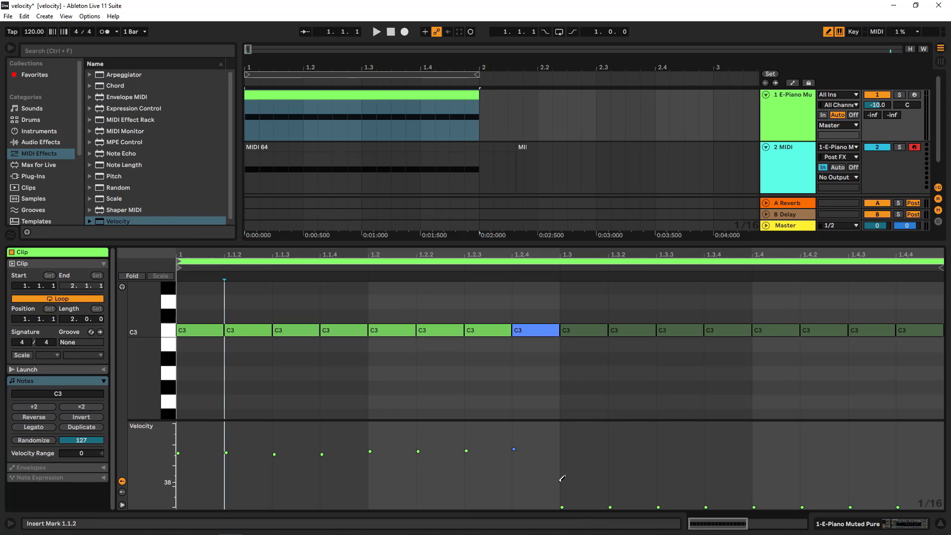
drag(564, 473, 918, 468)
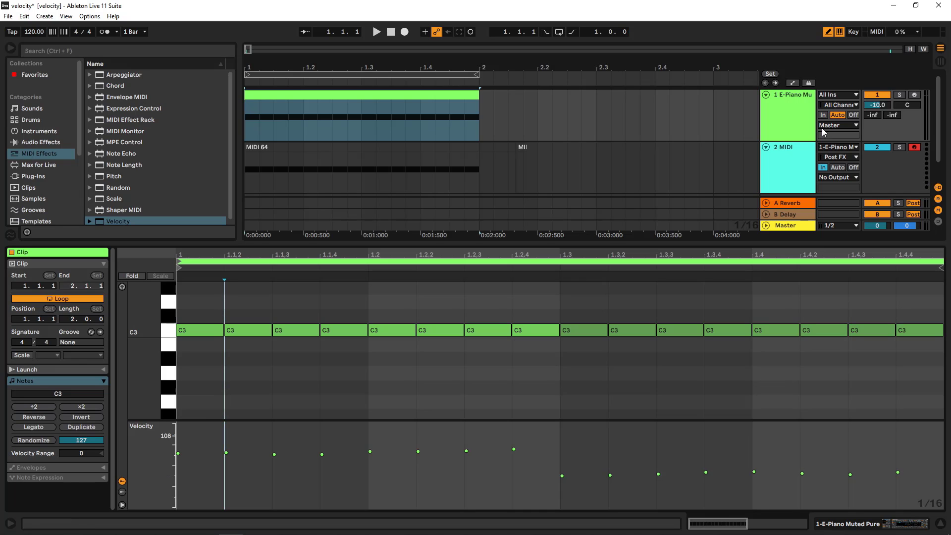
- Record the processed E-Piano notes into a new clip on the 2 MIDI track
click(798, 128)
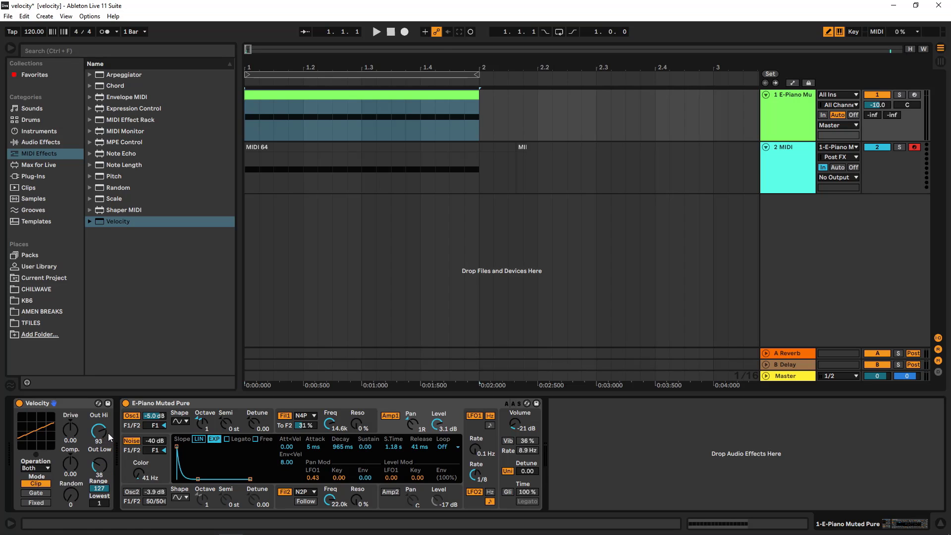
click(392, 33)
click(405, 33)
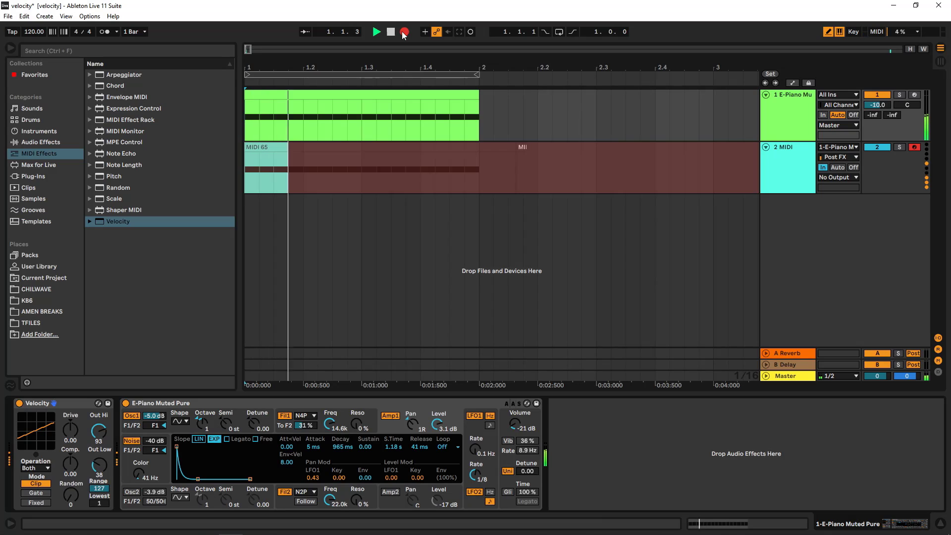
click(390, 32)
- Open the newly recorded clip and select its first-half and second-half notes to compare their velocities
double_click(390, 150)
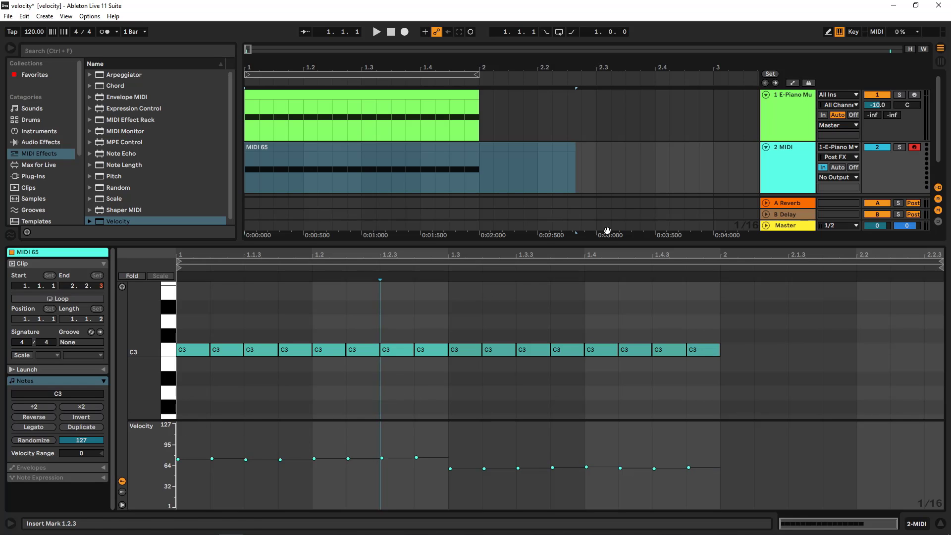
click(789, 120)
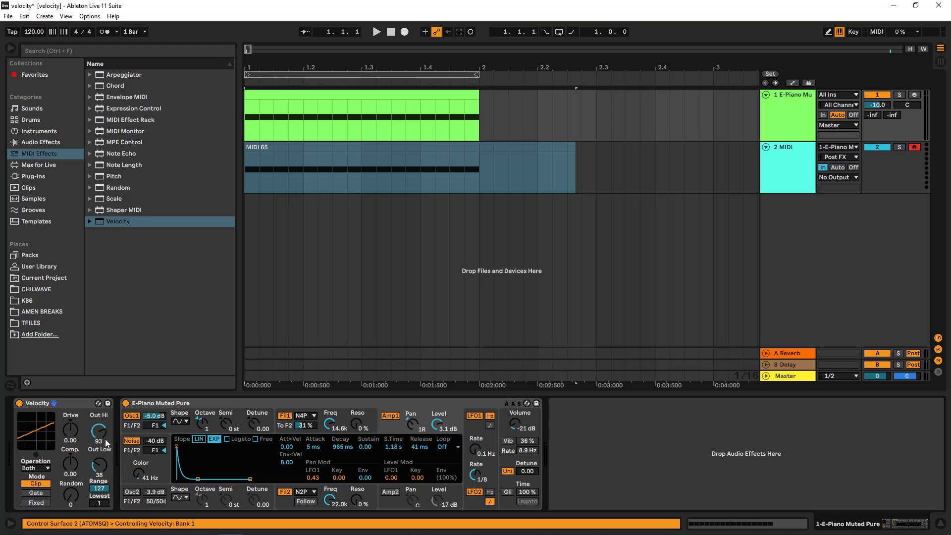
click(372, 157)
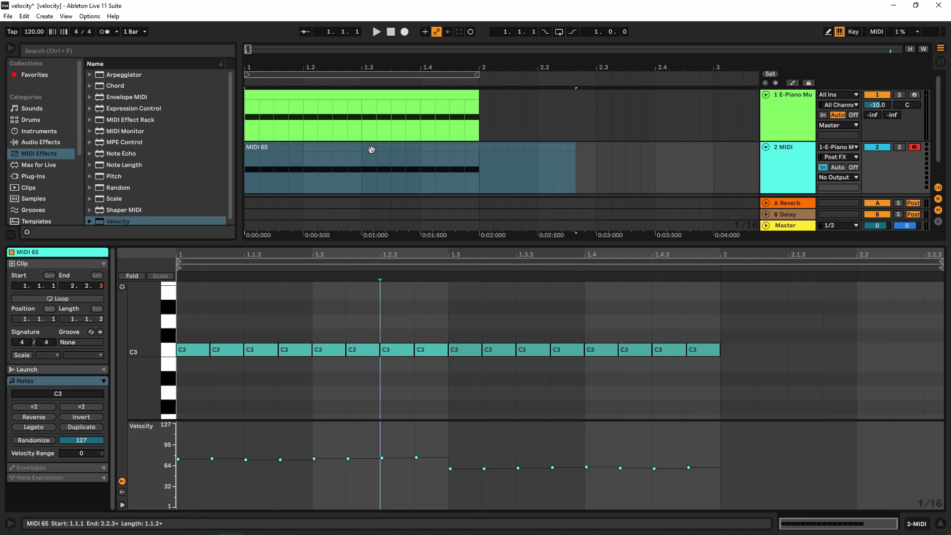
drag(186, 324, 429, 370)
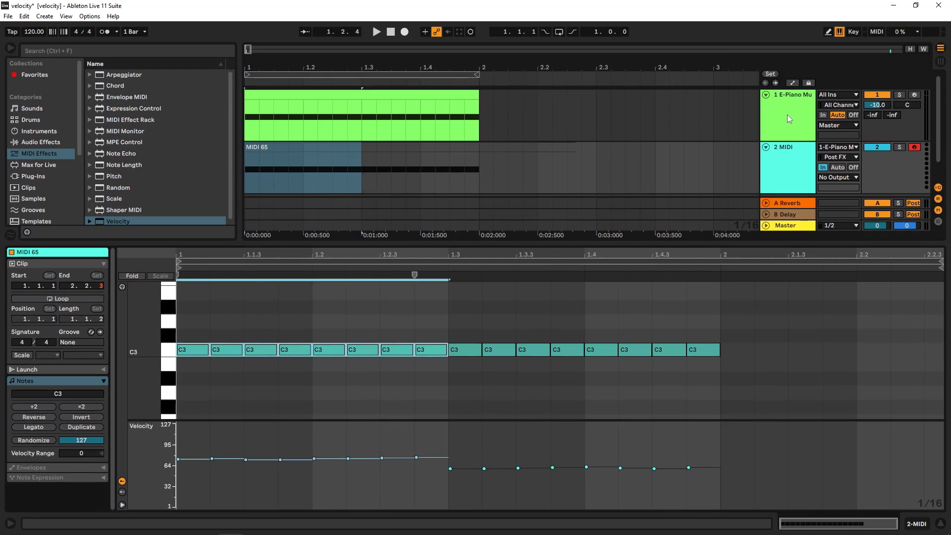
click(786, 115)
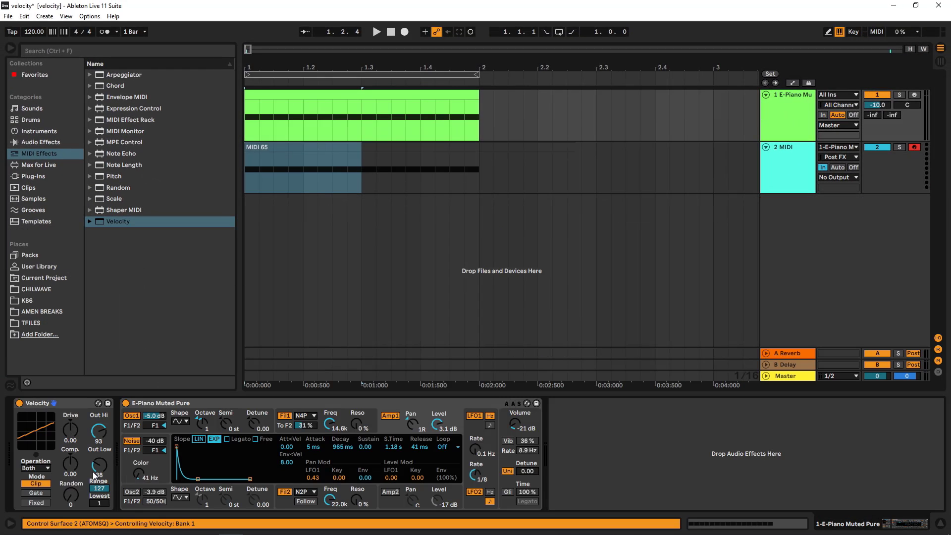
click(377, 153)
double_click(379, 147)
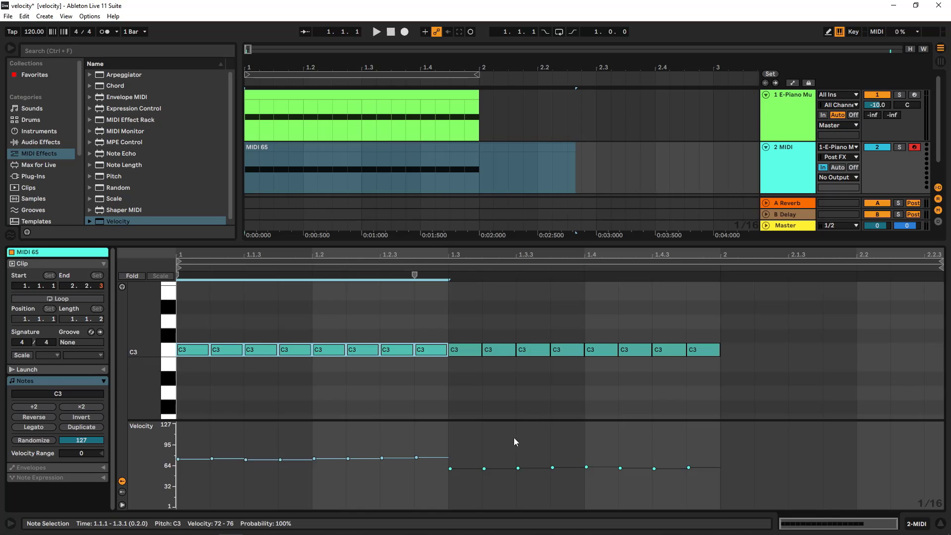
drag(462, 315, 698, 382)
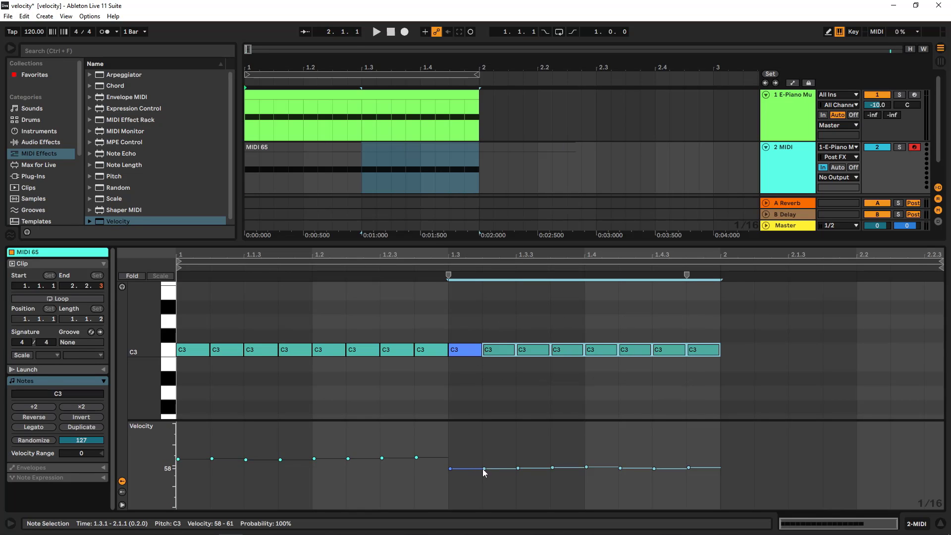
- Reset the Velocity device's Out Hi to 127
click(794, 102)
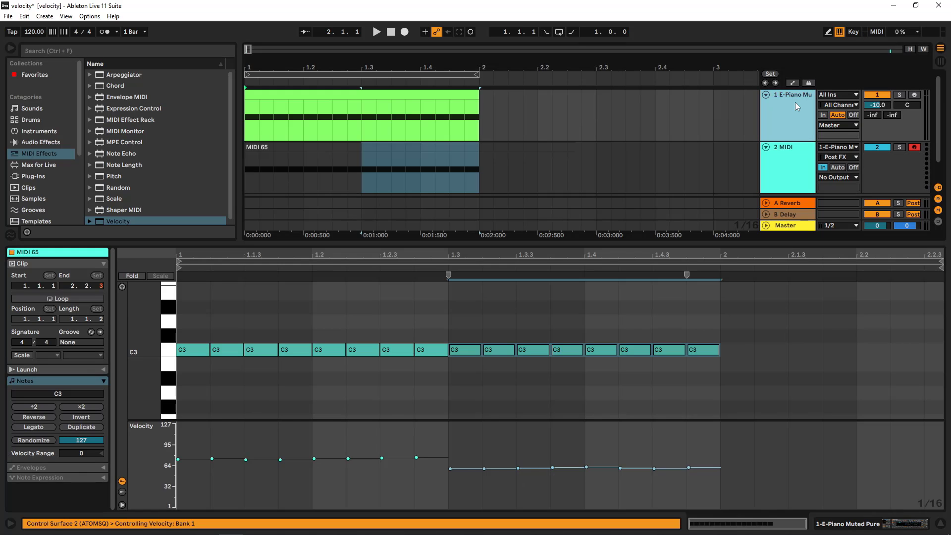
double_click(99, 431)
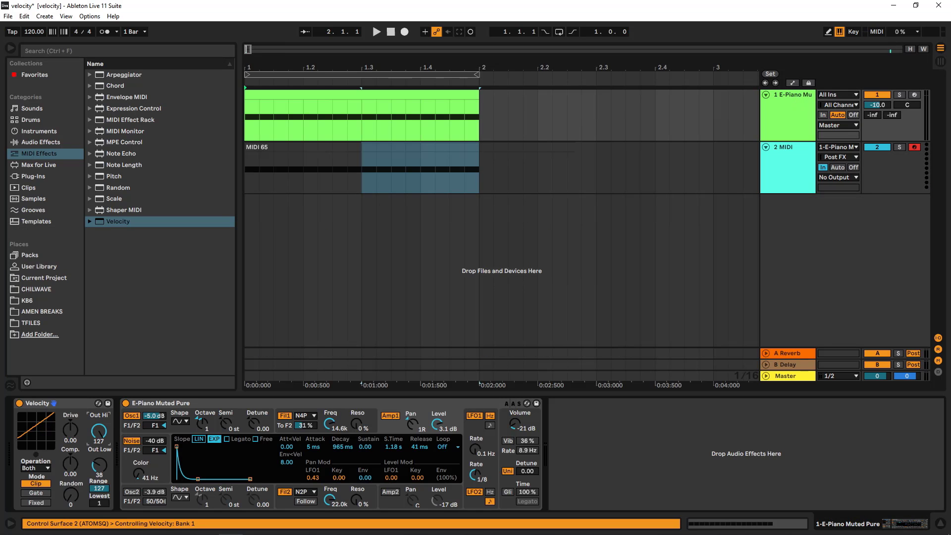
- Select individual notes in the recorded clip's first half to check their velocities
drag(479, 164, 576, 163)
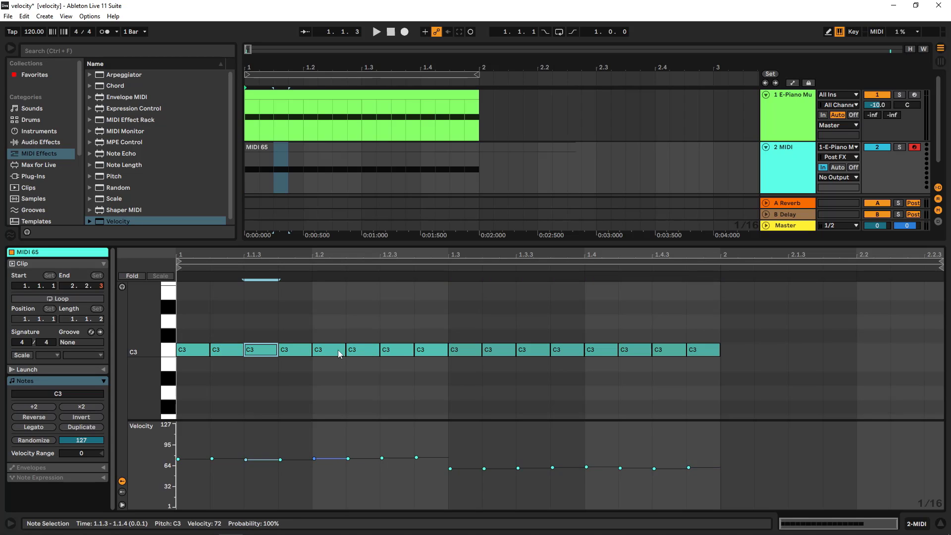
click(343, 348)
click(366, 350)
click(388, 349)
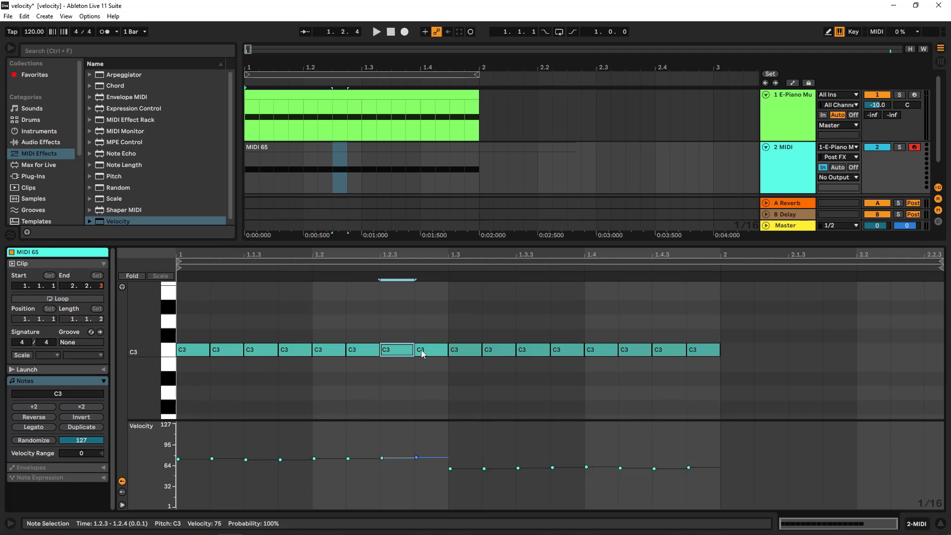
click(421, 350)
- Record another clip of the processed E-Piano notes on the 2 MIDI track
click(795, 119)
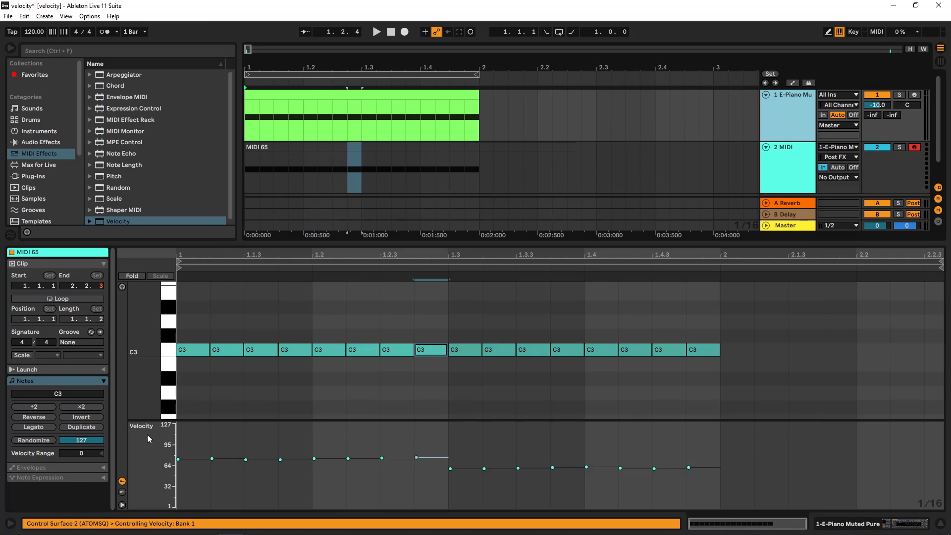
click(779, 128)
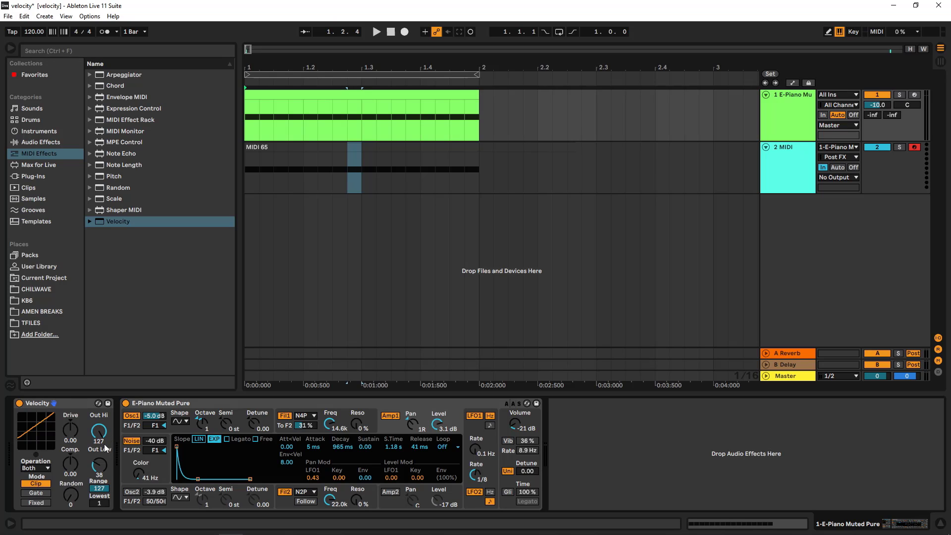
click(391, 33)
click(405, 33)
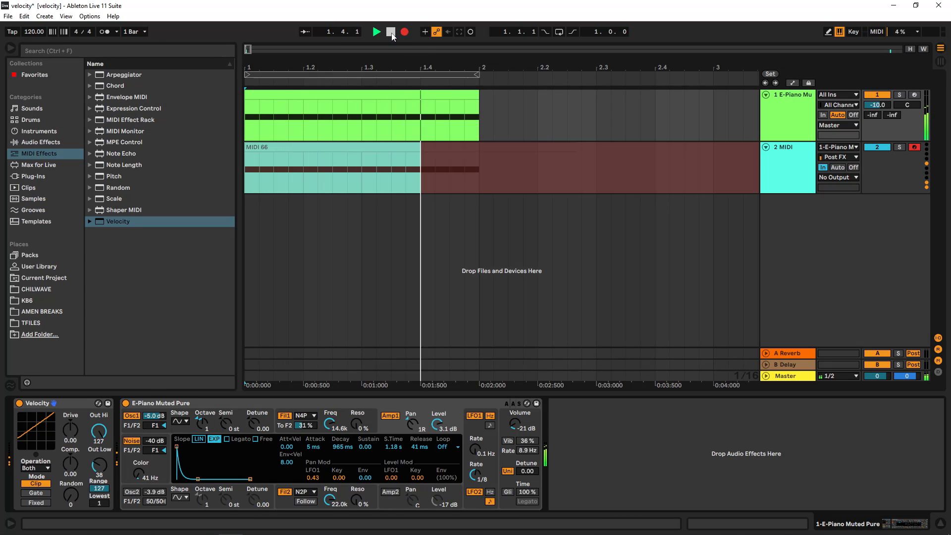
click(390, 32)
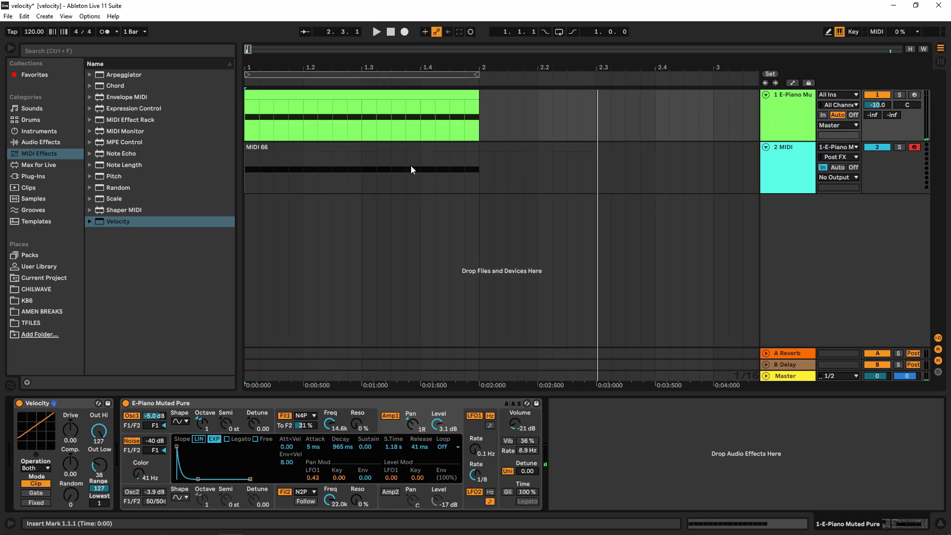
- Open the latest recorded clip and select groups of its first-half notes to inspect their velocities
double_click(399, 149)
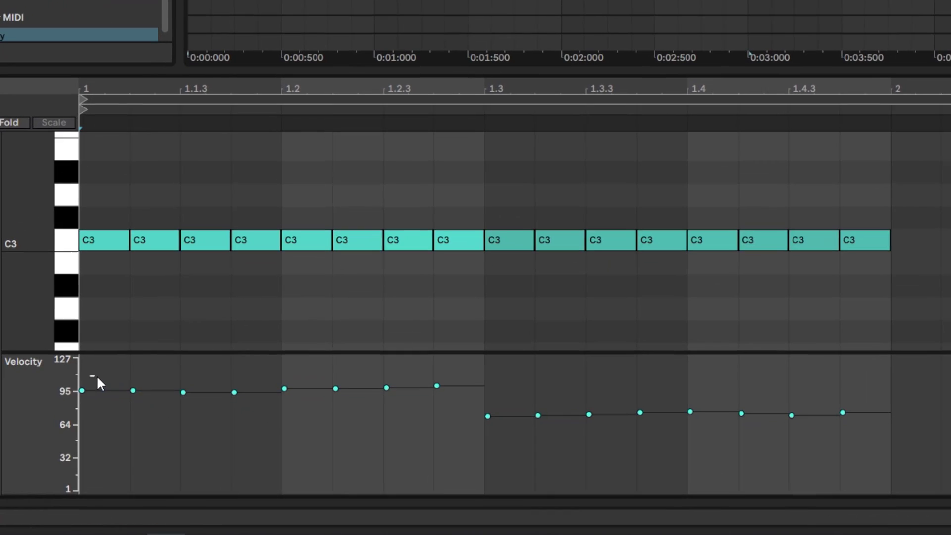
drag(185, 436, 315, 449)
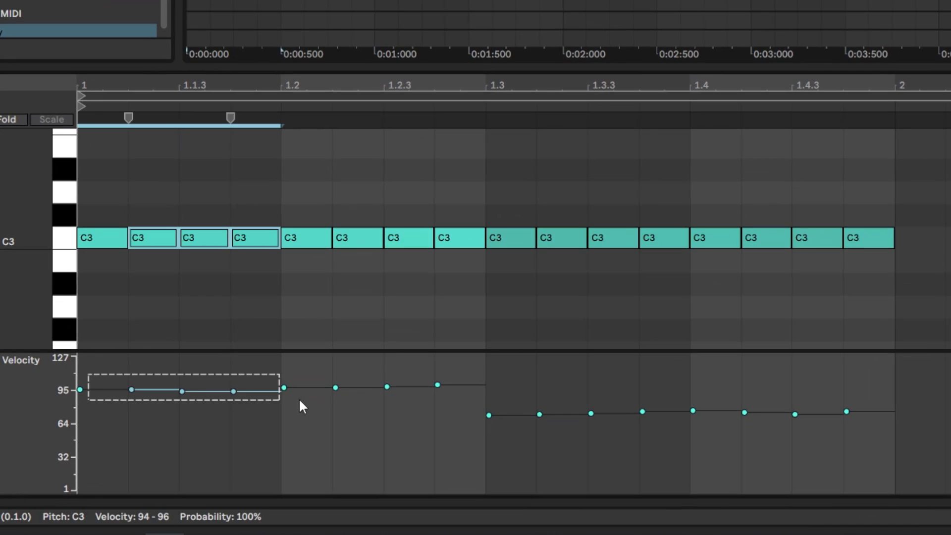
drag(298, 406, 439, 398)
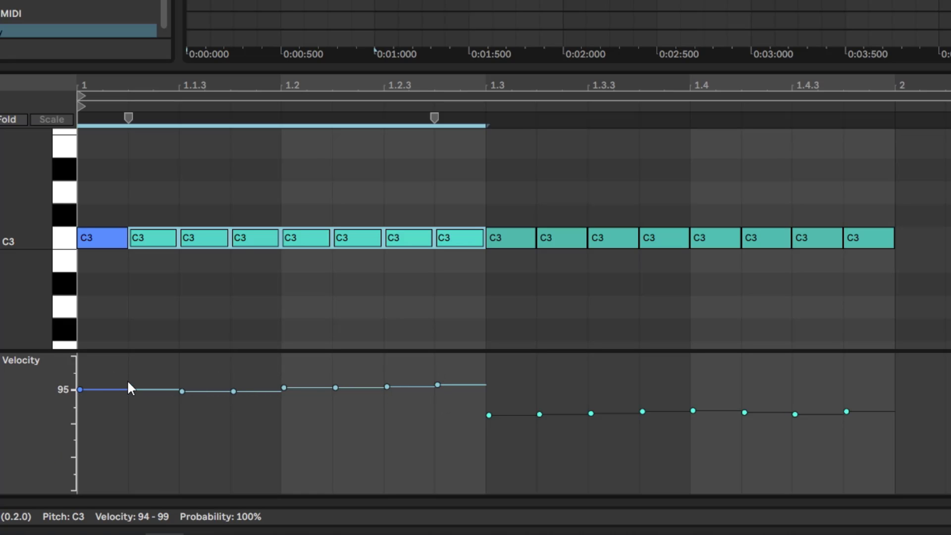
drag(108, 370, 470, 405)
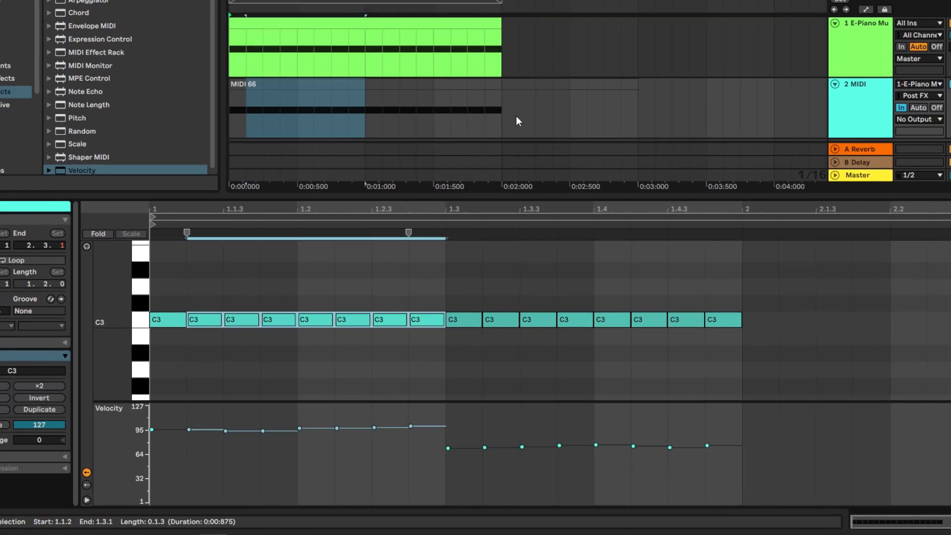
- Set the Velocity device's Out Low to 6
click(881, 35)
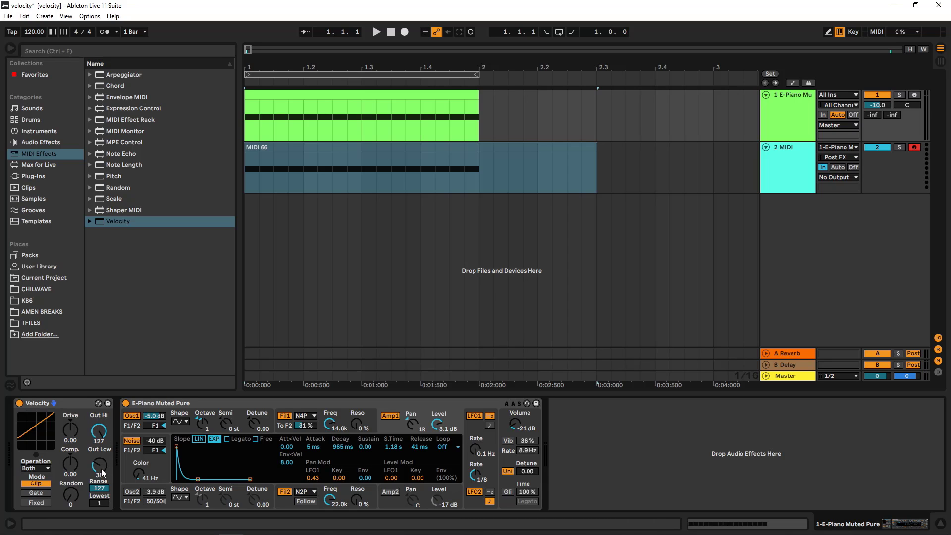
drag(99, 466, 100, 495)
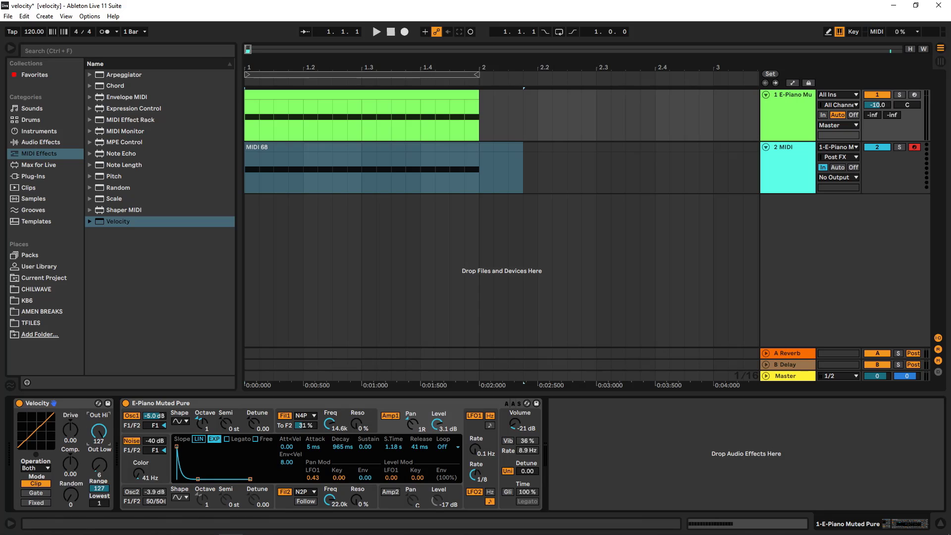
- Open the E-Piano clip and draw all its note velocities up to 127
double_click(350, 93)
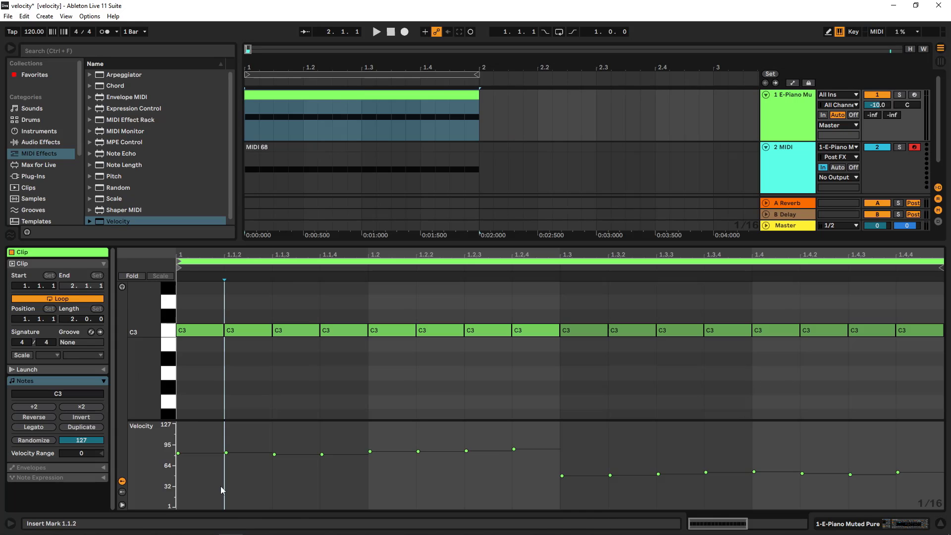
key(b)
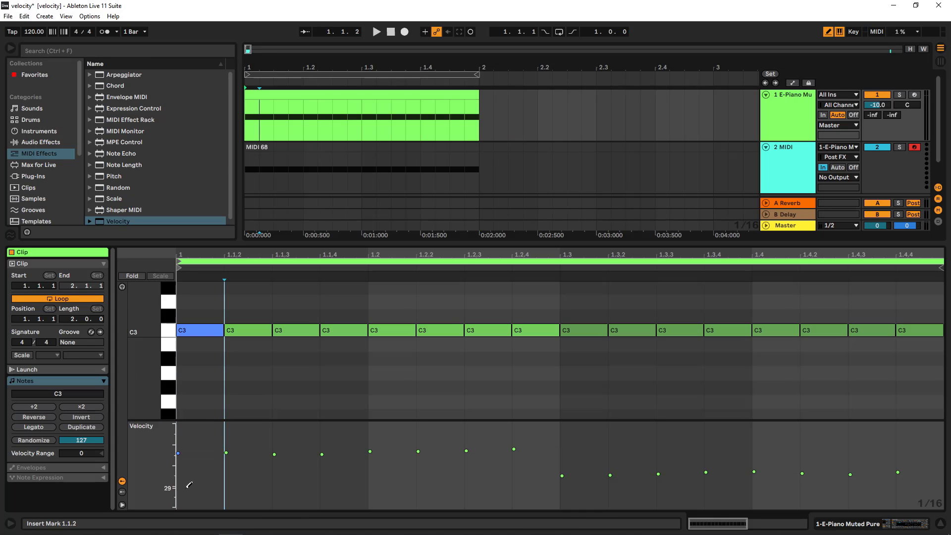
mouse_move(186, 487)
mouse_down()
mouse_move(229, 396)
mouse_move(916, 390)
mouse_up()
- Switch the Velocity device's Operation through Velocity and Rel. Vel., returning it to Both
click(779, 121)
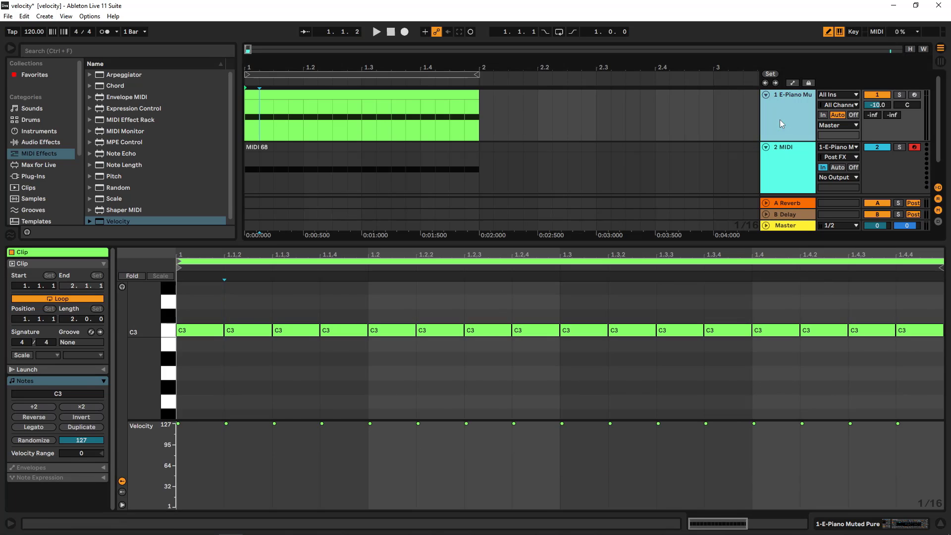
double_click(780, 120)
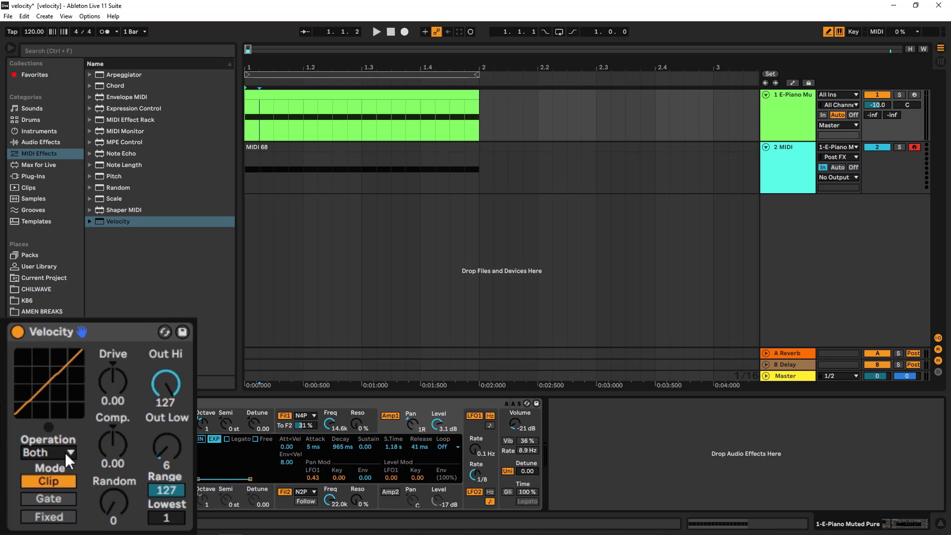
click(64, 453)
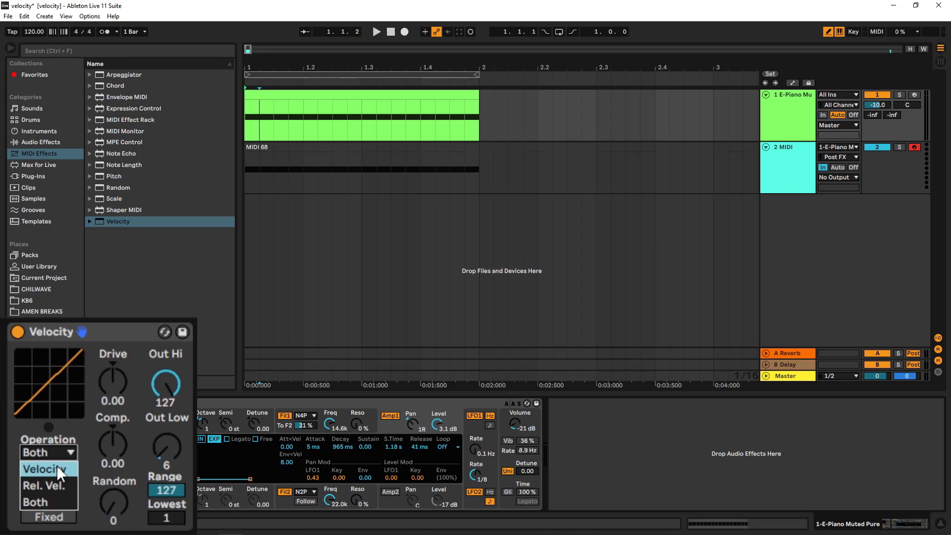
click(54, 497)
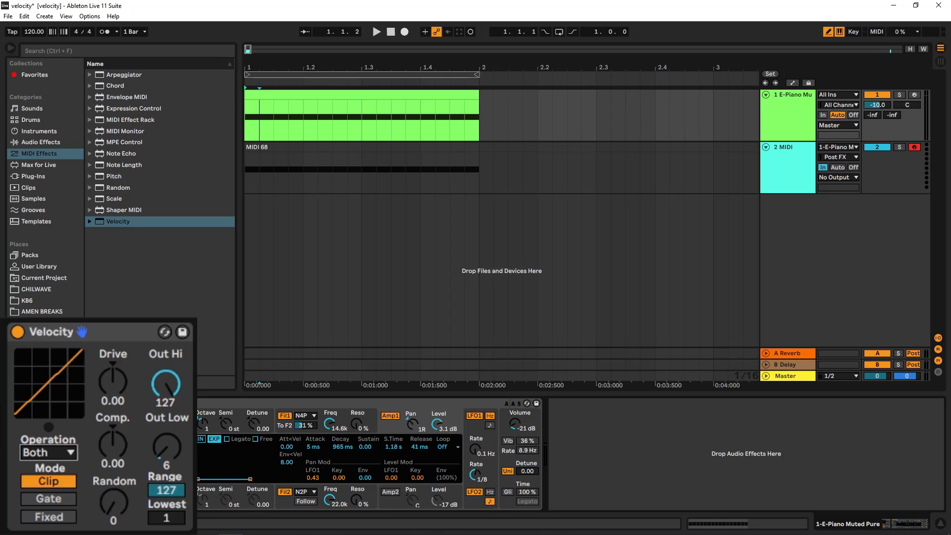
click(67, 449)
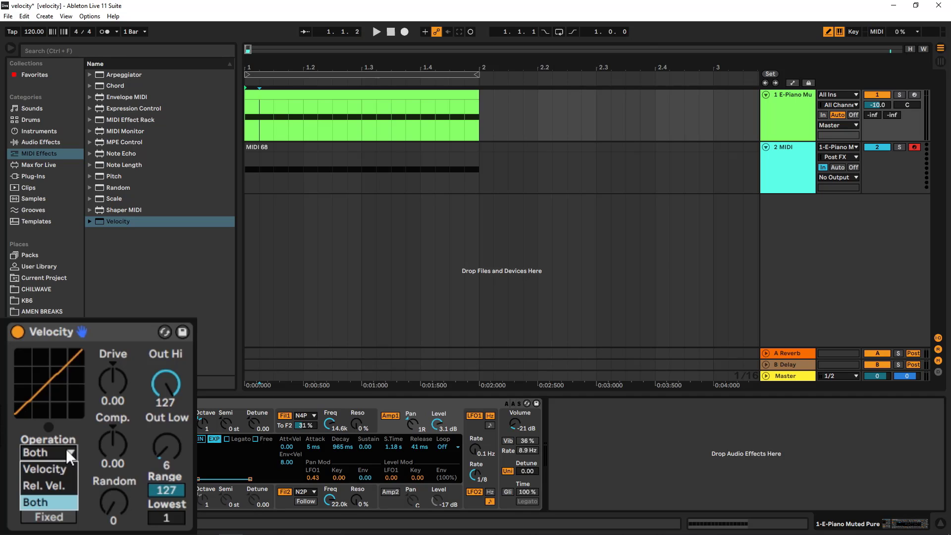
click(47, 471)
click(56, 453)
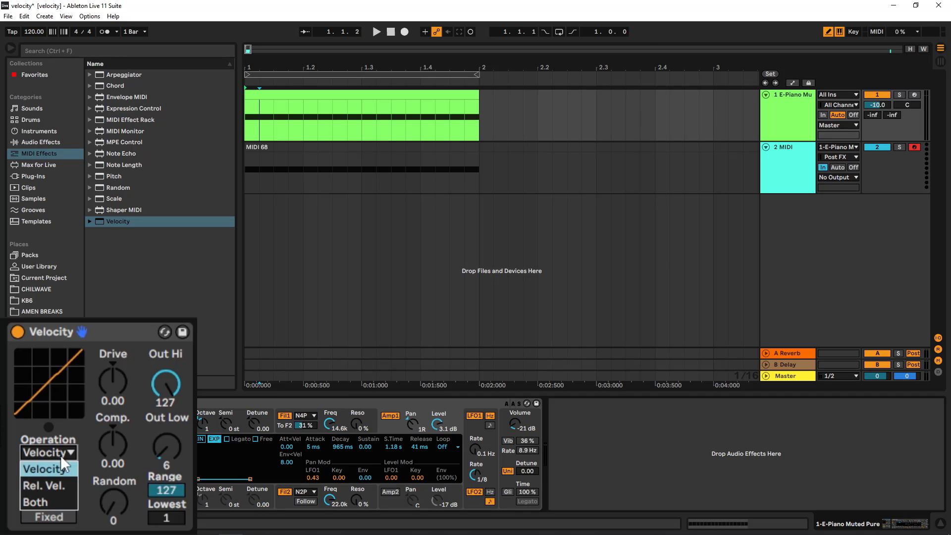
click(52, 486)
click(58, 459)
click(56, 503)
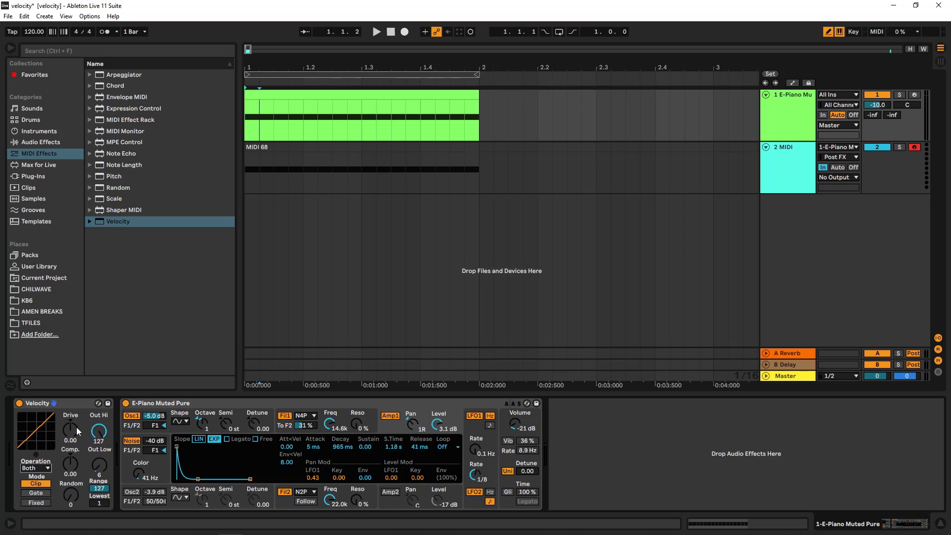
- Set the Velocity device's Out Low to 0, keeping Out Hi at 127
drag(100, 465, 100, 474)
drag(99, 431, 99, 430)
click(62, 405)
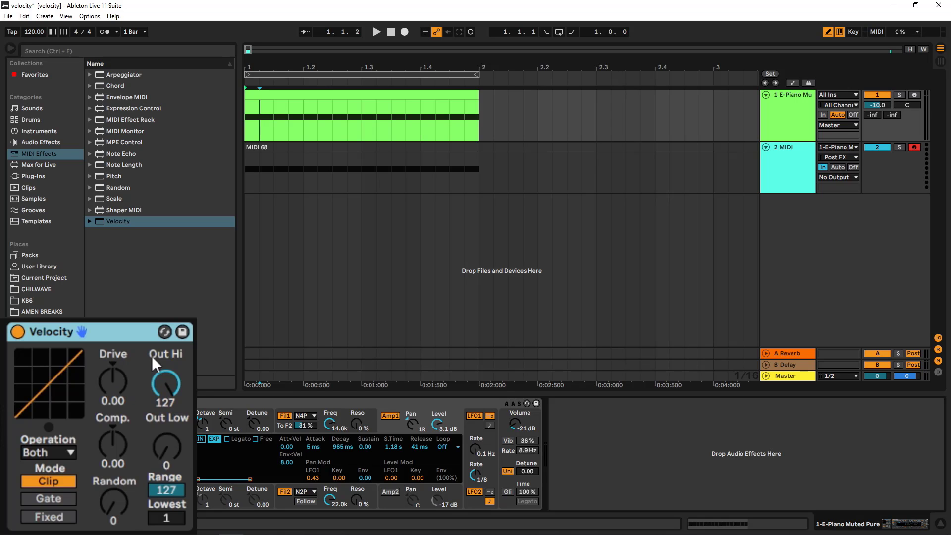
- Try various Drive amounts on the Velocity device's curve, then reset Drive to 0.00
drag(101, 391, 101, 428)
double_click(113, 381)
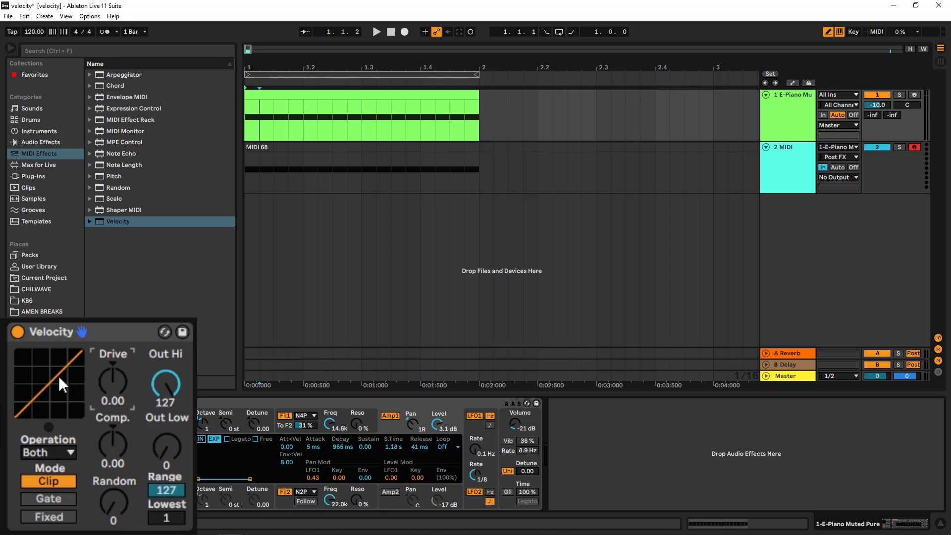
drag(96, 361, 96, 357)
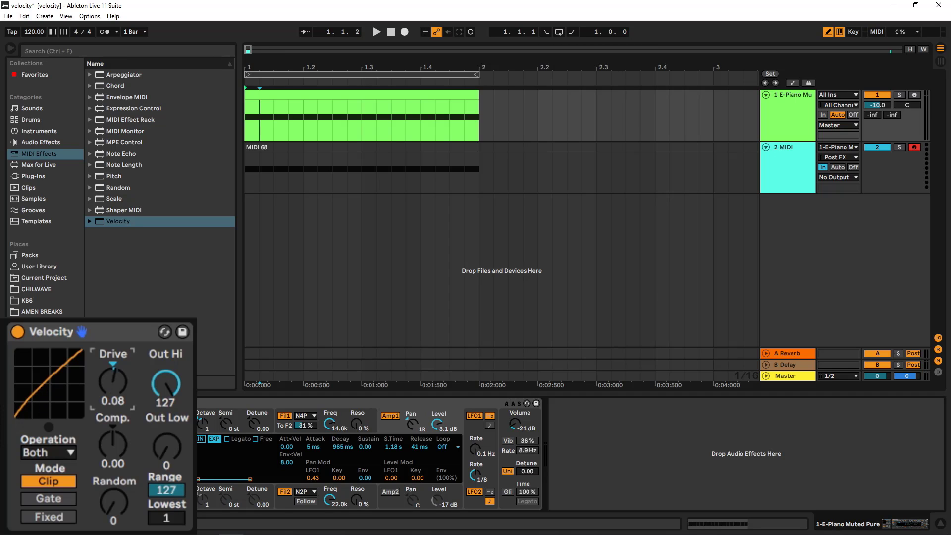
drag(113, 381, 113, 371)
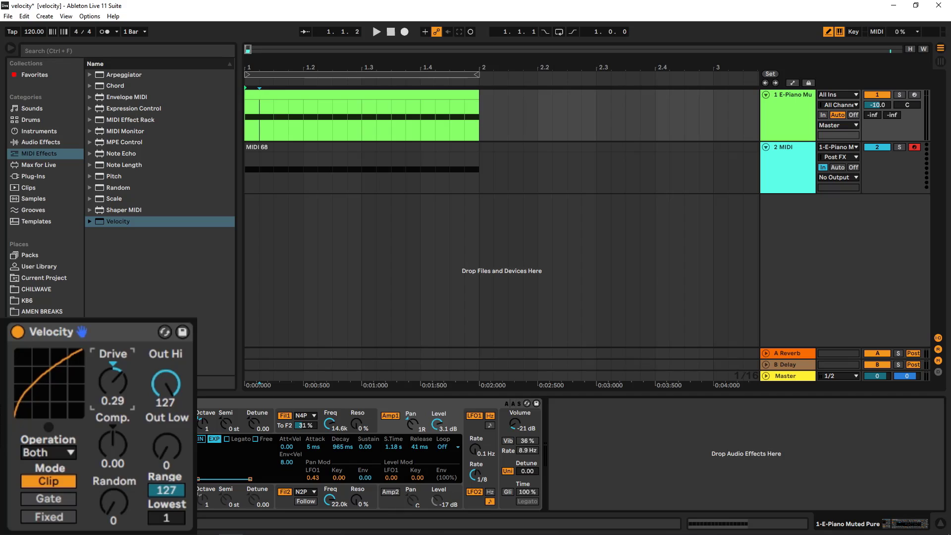
drag(58, 385, 59, 382)
drag(103, 389, 103, 384)
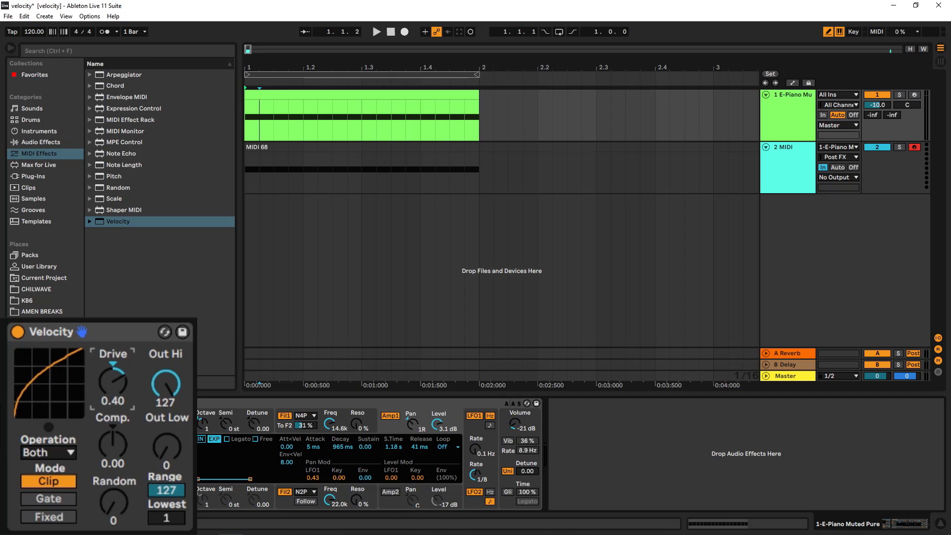
drag(37, 361, 37, 341)
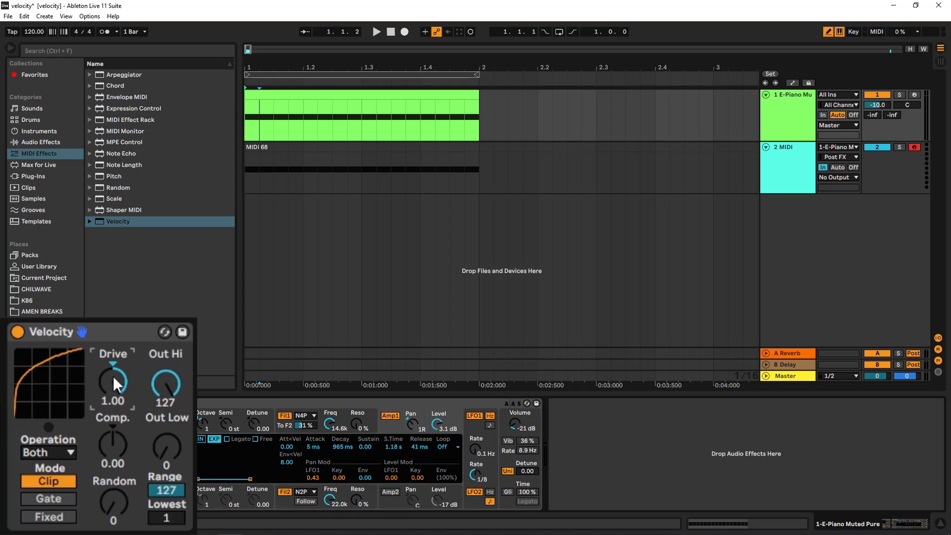
drag(50, 366, 49, 431)
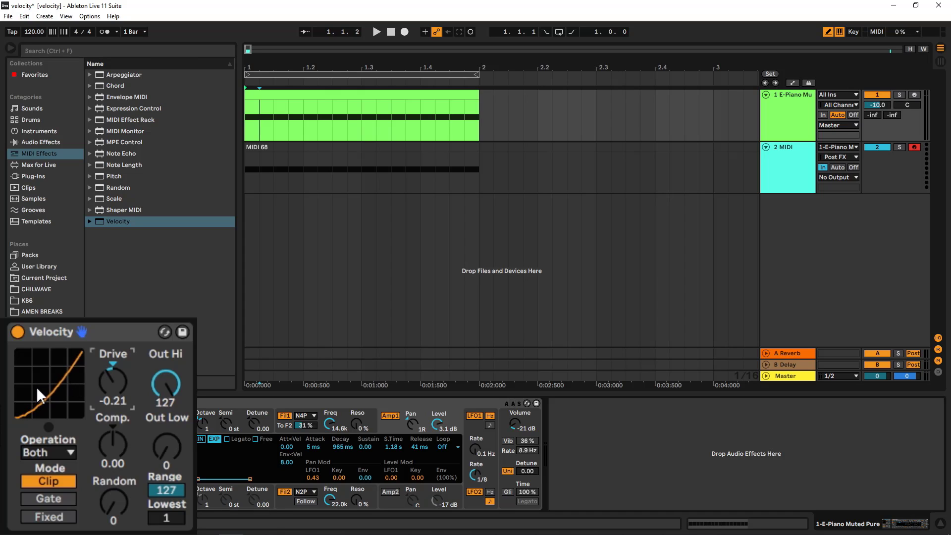
drag(108, 385, 108, 408)
double_click(114, 383)
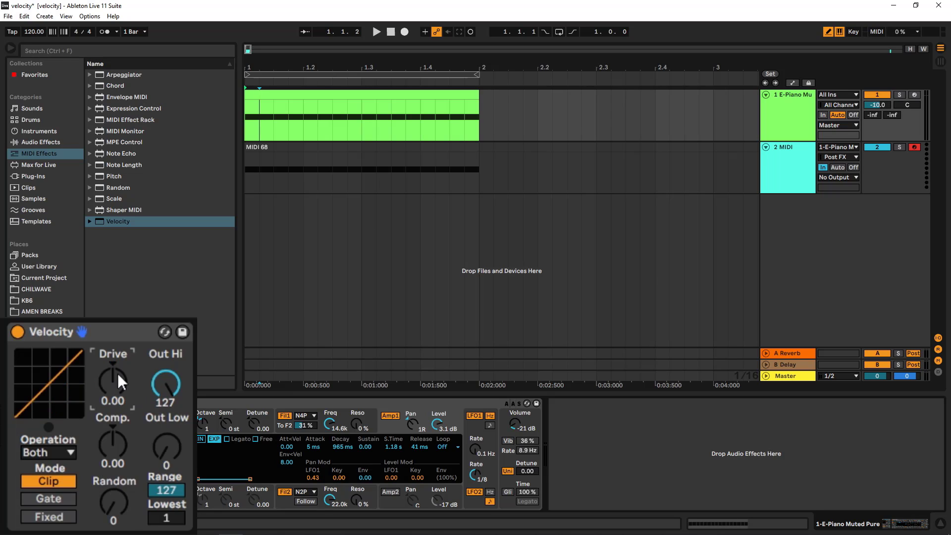
- Redraw the E-Piano clip's velocities: about 92 on the notes on each beat and low values between
double_click(364, 96)
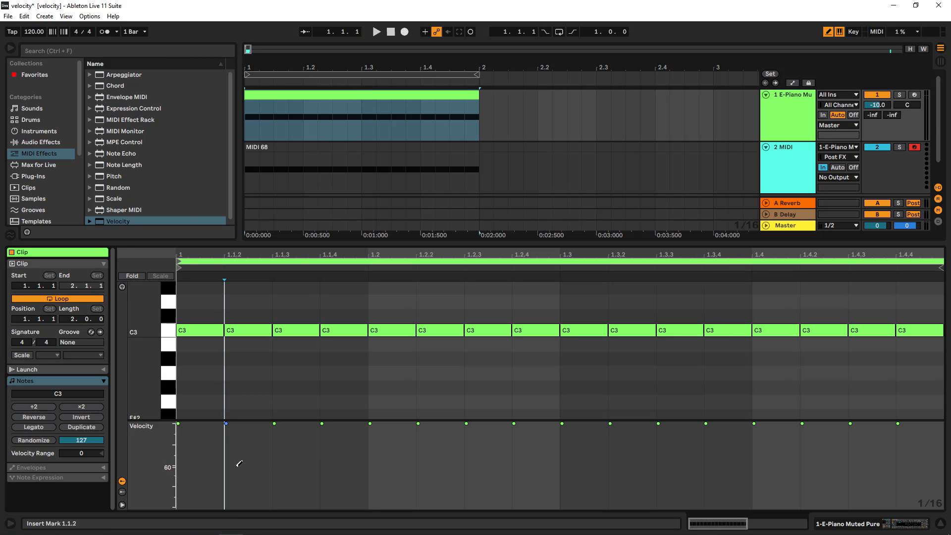
drag(196, 449, 174, 441)
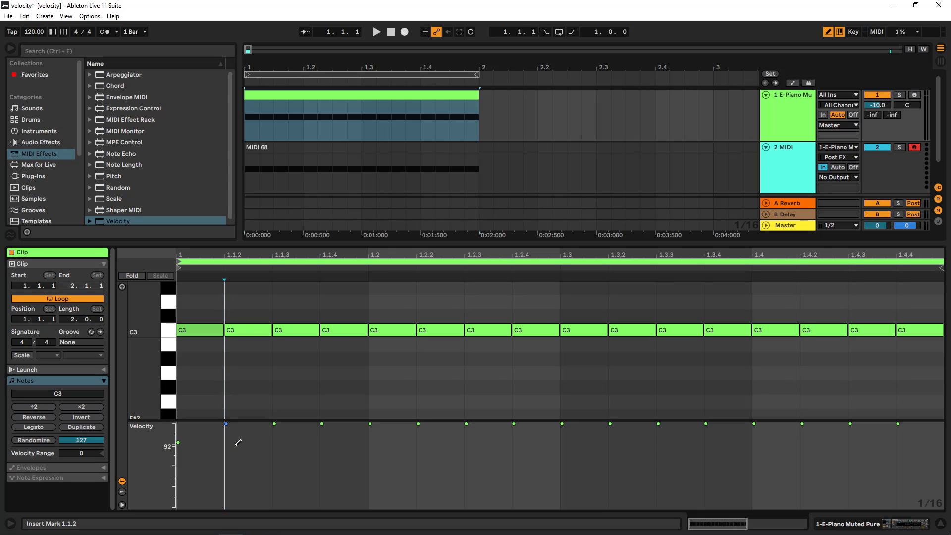
mouse_move(235, 442)
mouse_down()
mouse_move(238, 488)
mouse_move(328, 487)
mouse_move(261, 487)
mouse_up()
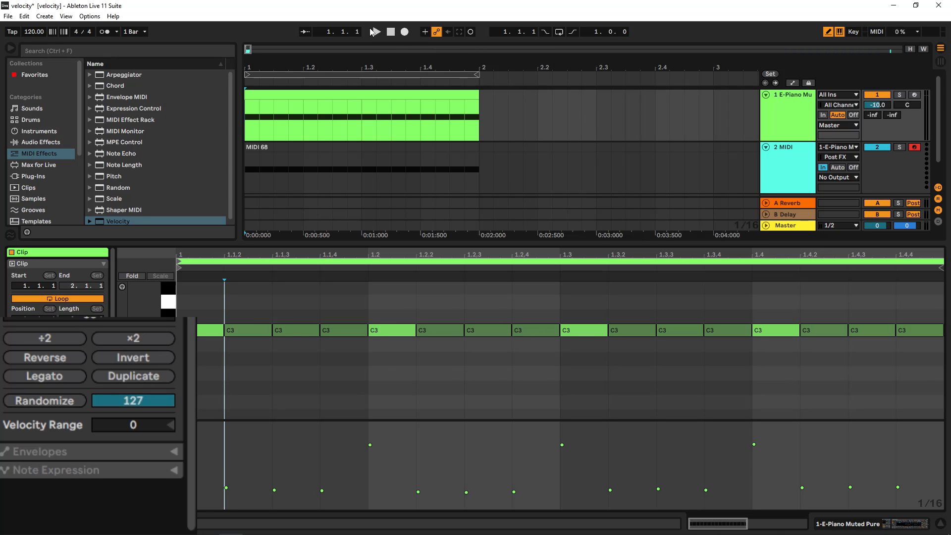
- Turn on the arrangement loop and play the E-Piano clip through the Velocity device
click(374, 31)
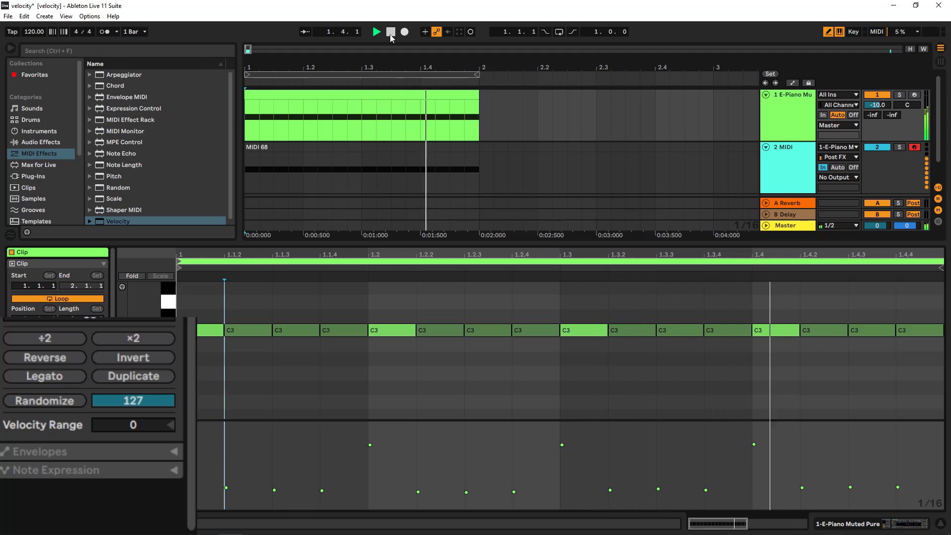
click(391, 35)
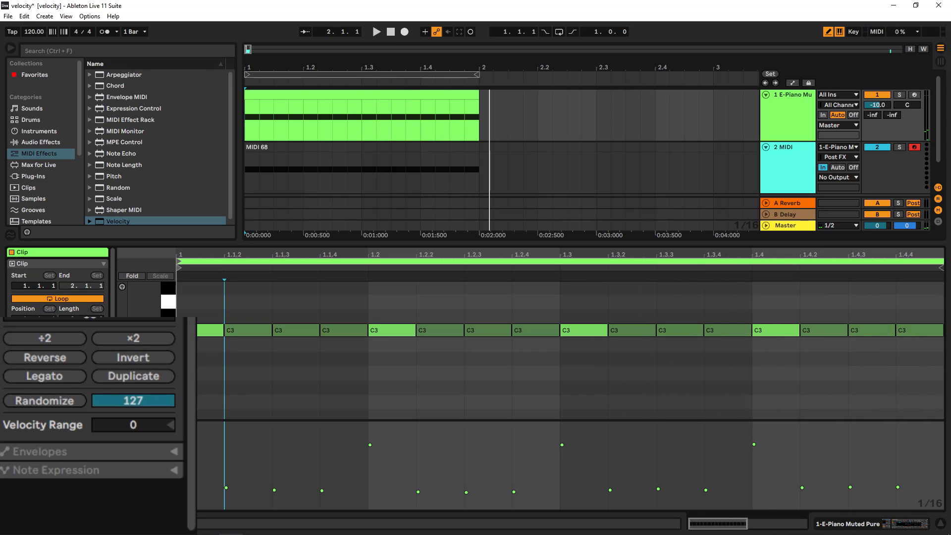
click(787, 121)
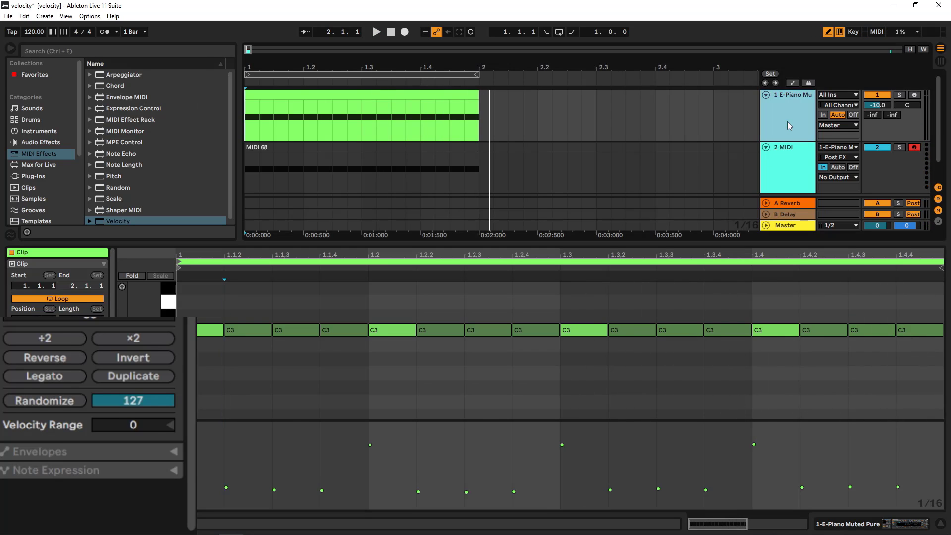
double_click(786, 120)
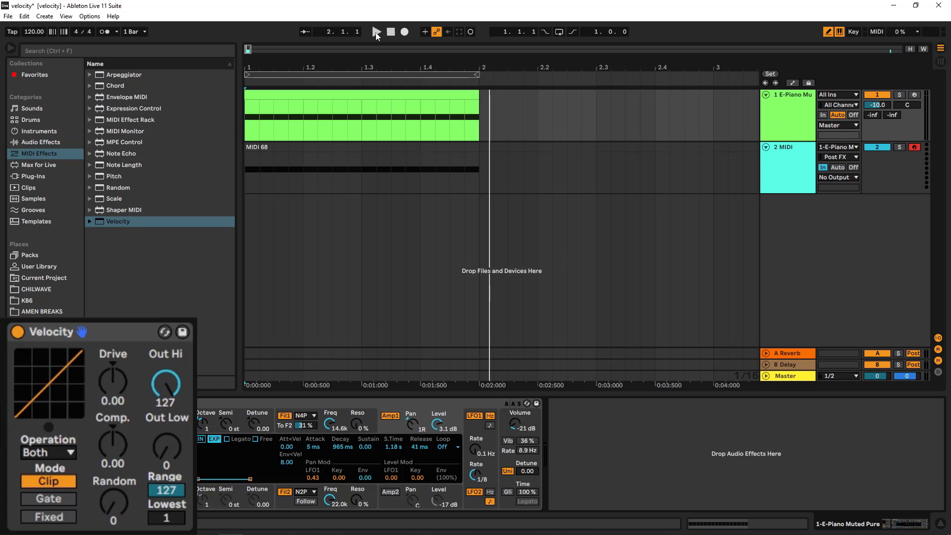
click(557, 33)
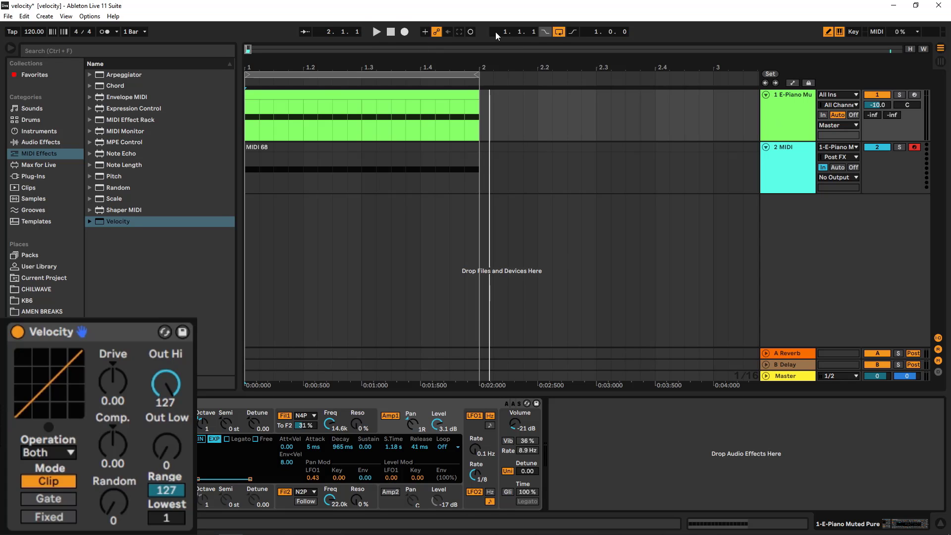
click(376, 32)
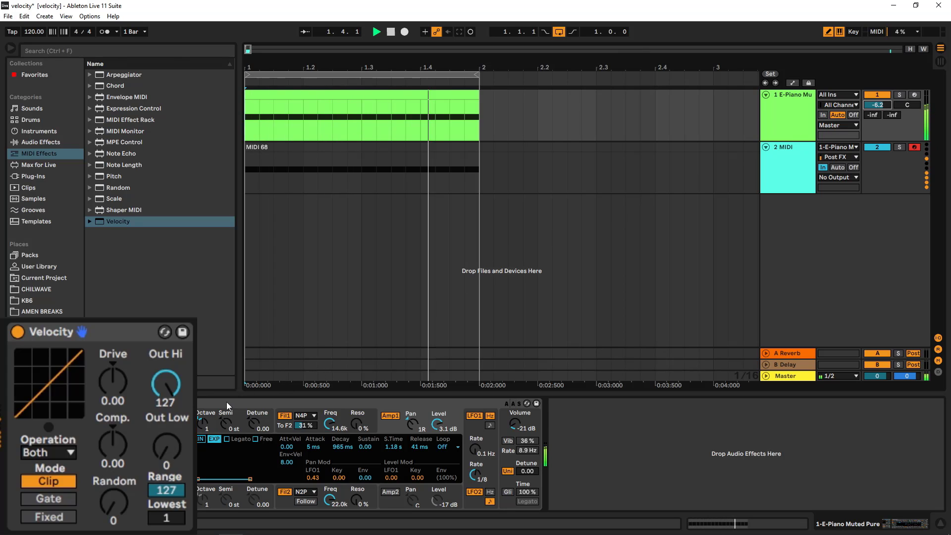
- Try raising the Velocity device's Drive during playback, then reset it to its default
click(117, 387)
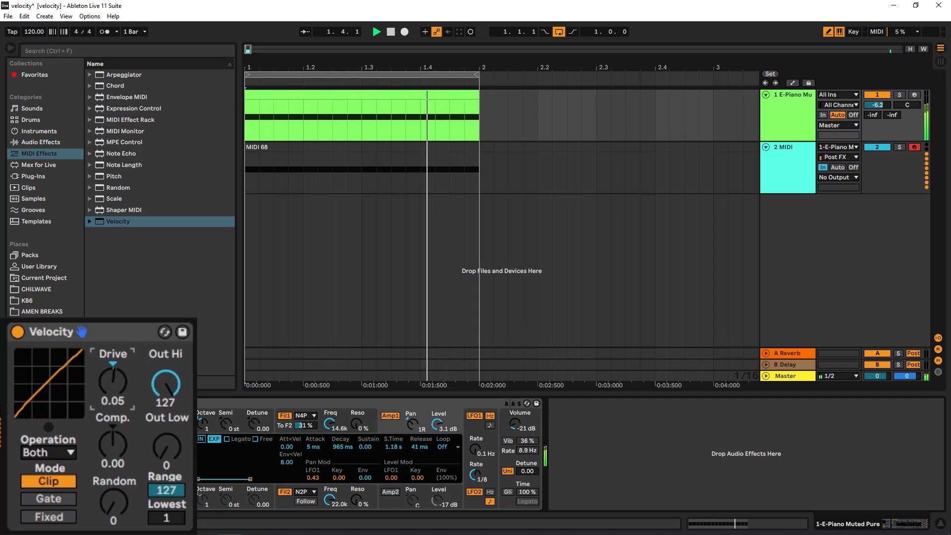
drag(118, 387, 118, 340)
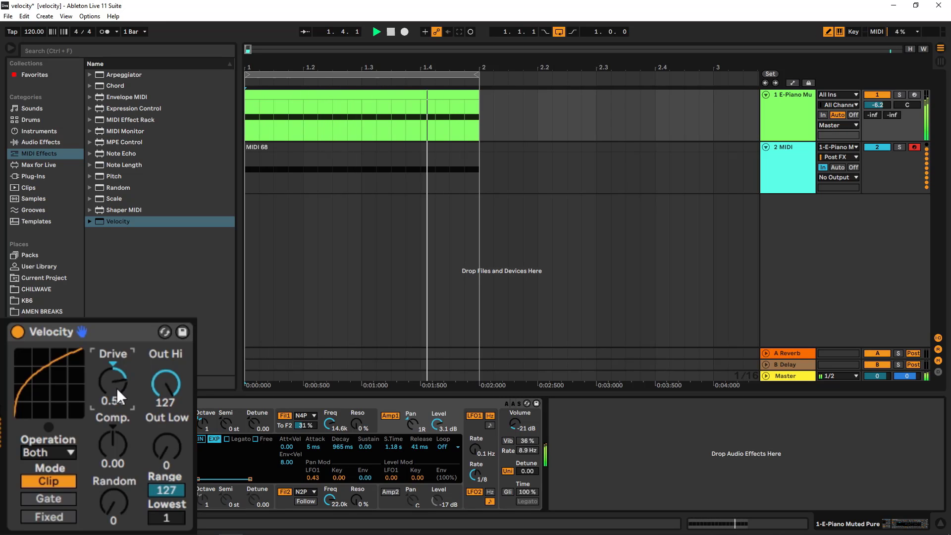
drag(116, 387, 117, 369)
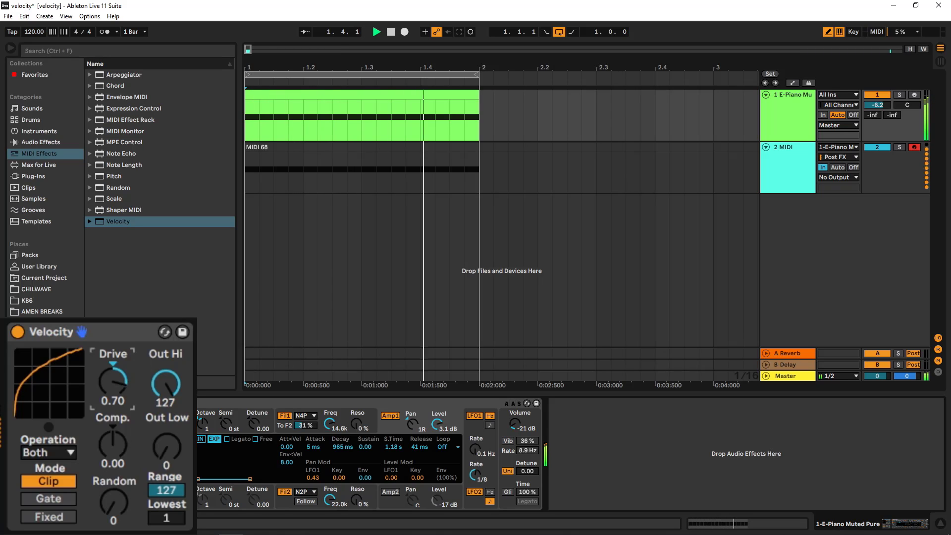
key(Delete)
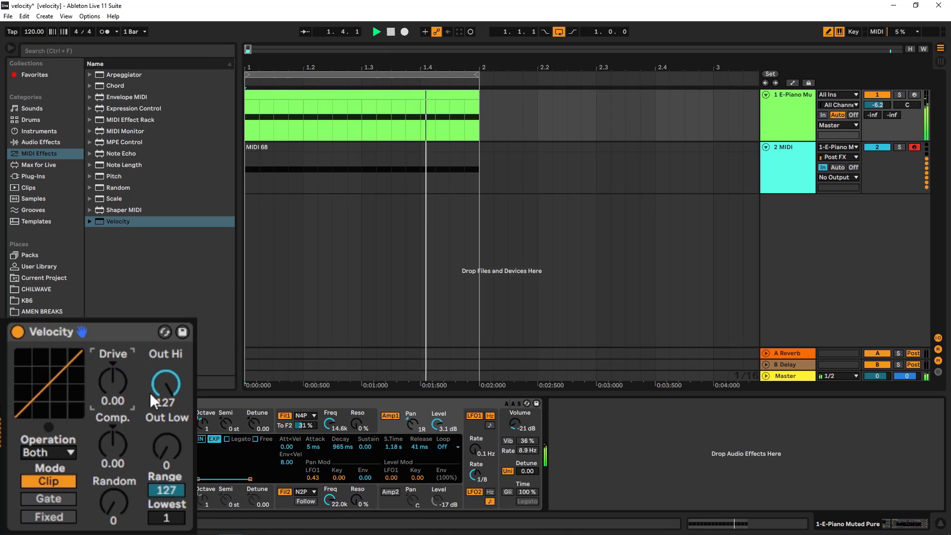
- Set the Velocity device's Drive to 1.00
double_click(379, 98)
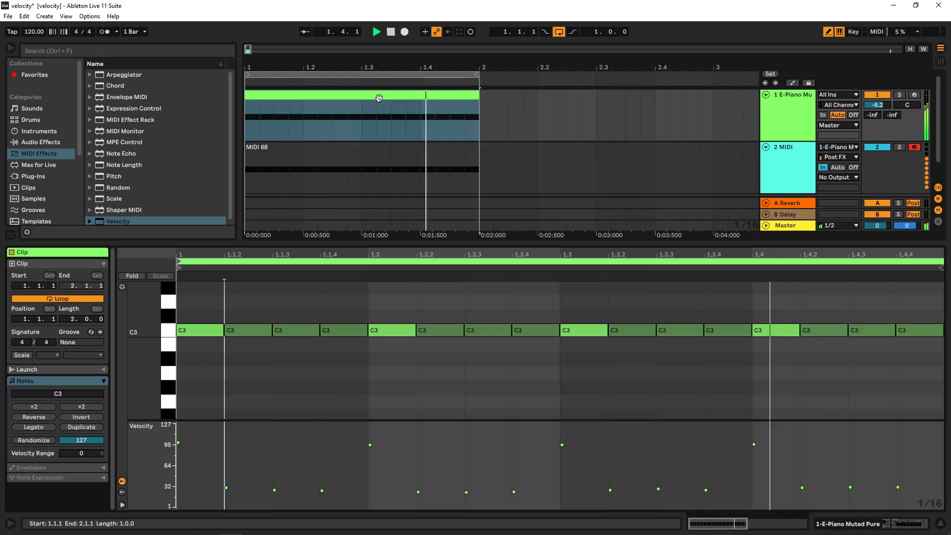
double_click(783, 121)
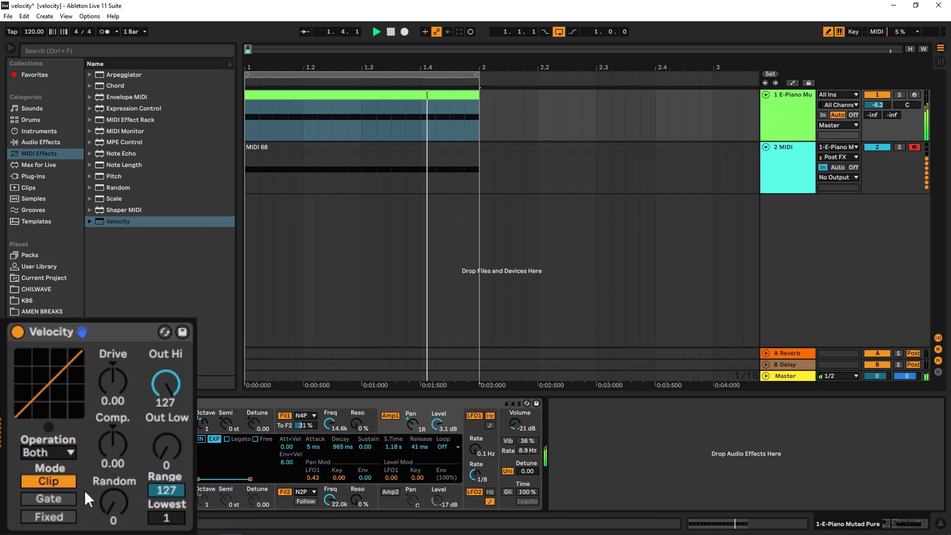
drag(114, 382, 114, 342)
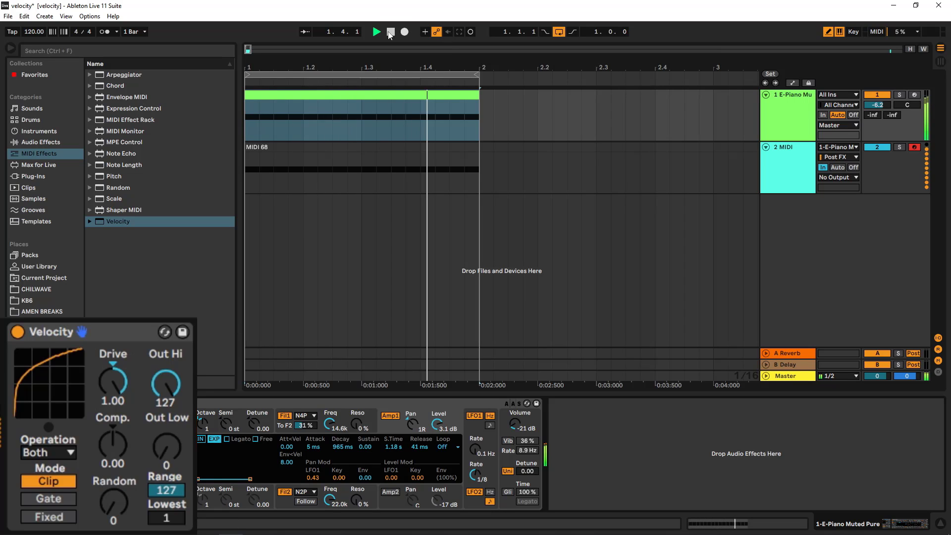
- Record the E-Piano clip's output through the Velocity device onto the MIDI track
click(390, 32)
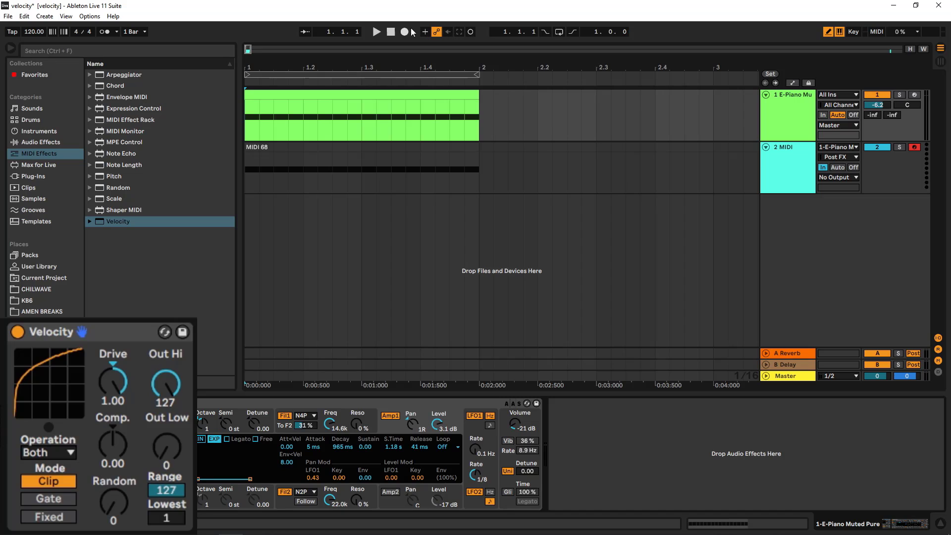
click(404, 32)
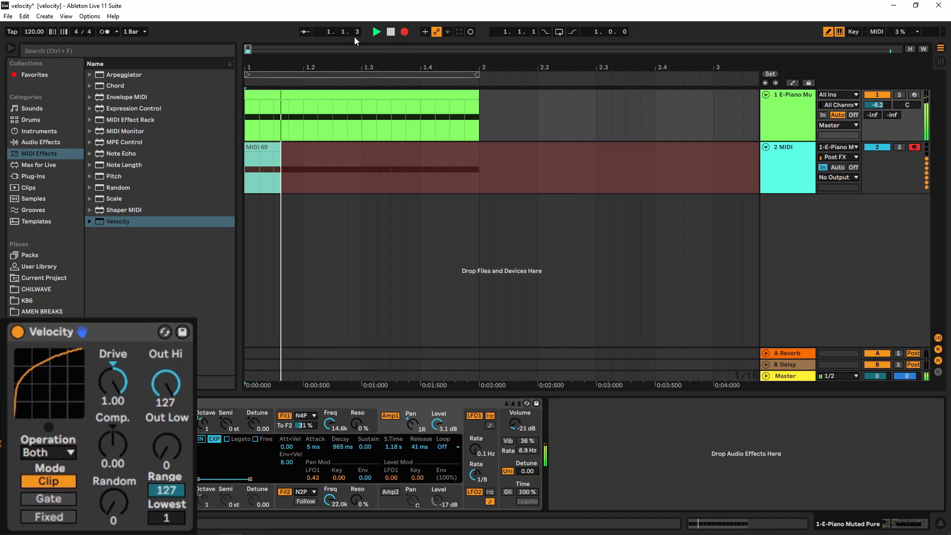
click(393, 33)
- Compare the note velocities of the original E-Piano clip with those of the newly recorded MIDI clip
double_click(411, 94)
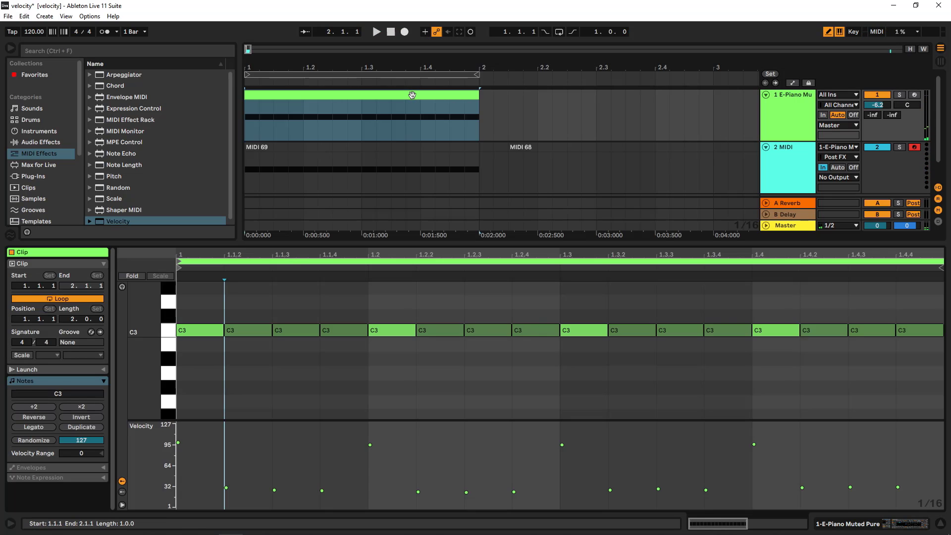
click(402, 147)
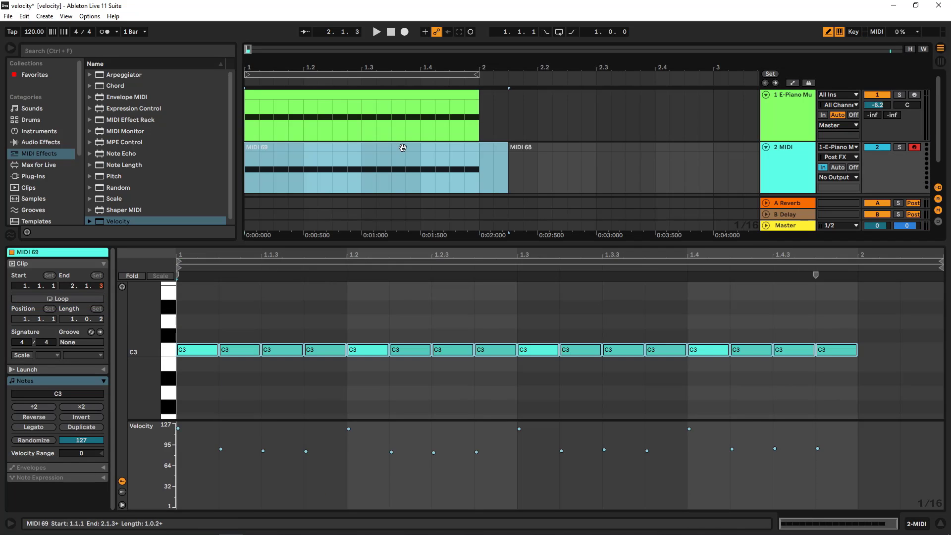
click(369, 95)
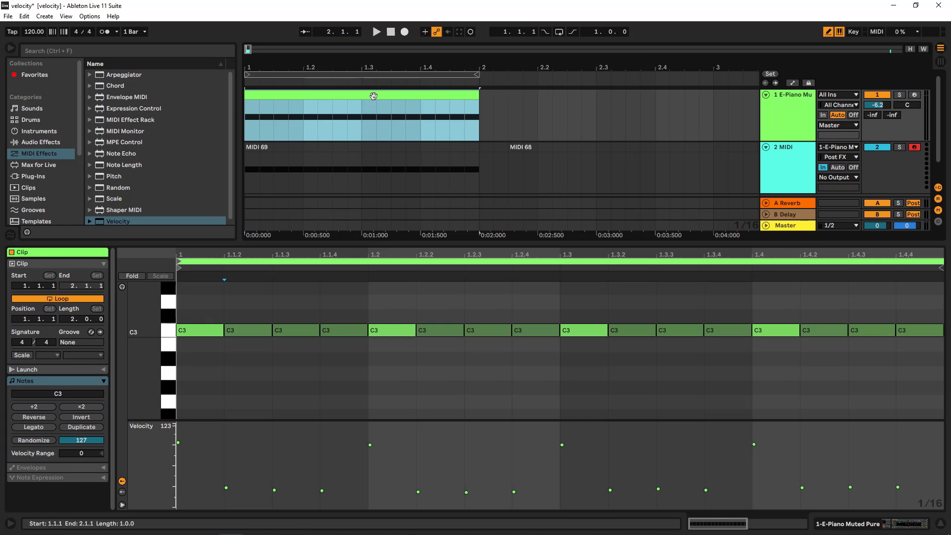
click(373, 144)
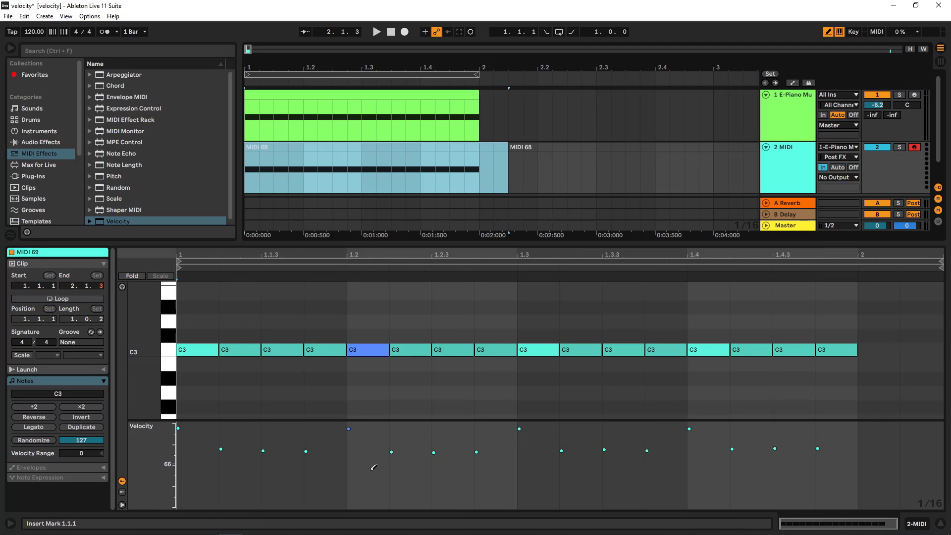
click(371, 99)
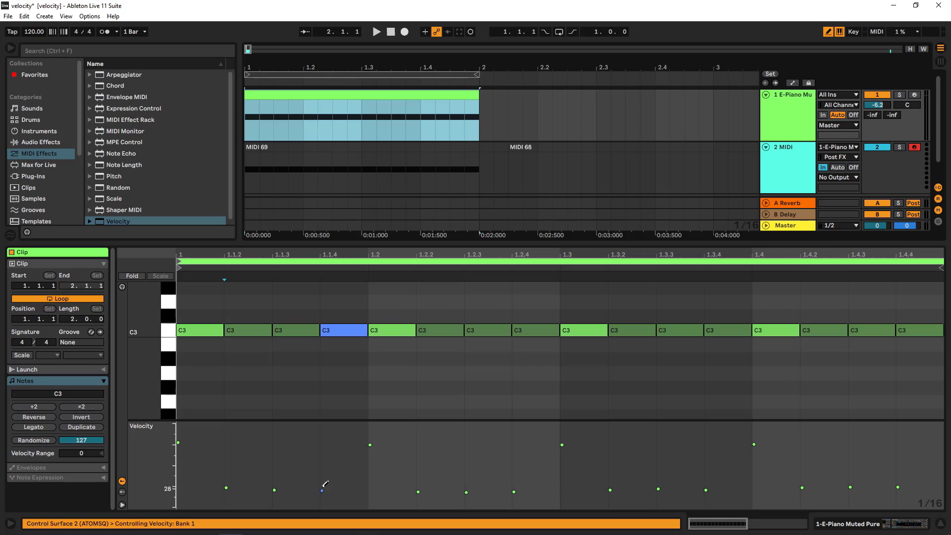
click(363, 147)
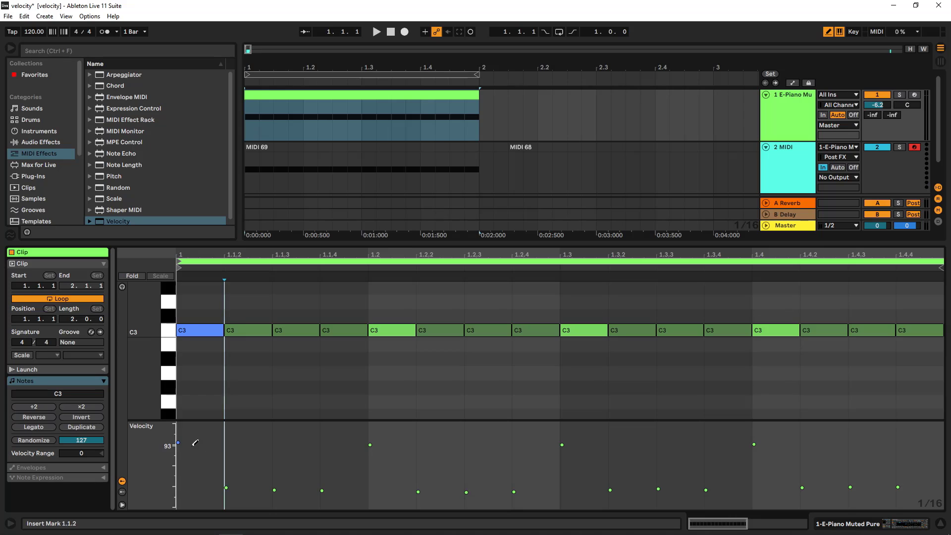
- Redraw the E-Piano clip's velocities, raising the in-between notes to about 85–95 and the beat notes near the top
click(226, 449)
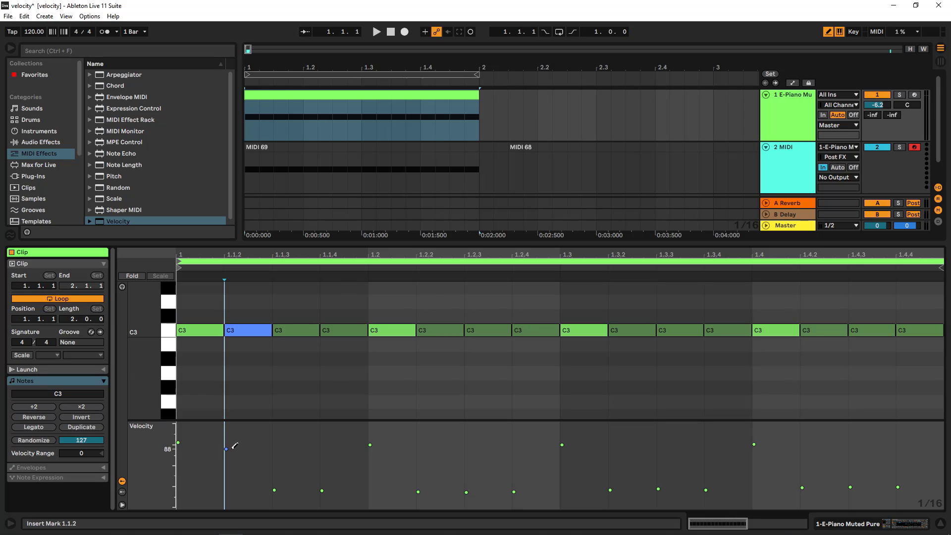
mouse_move(233, 446)
mouse_down()
mouse_move(323, 452)
mouse_move(381, 439)
mouse_move(248, 453)
mouse_move(180, 442)
mouse_move(371, 442)
mouse_up()
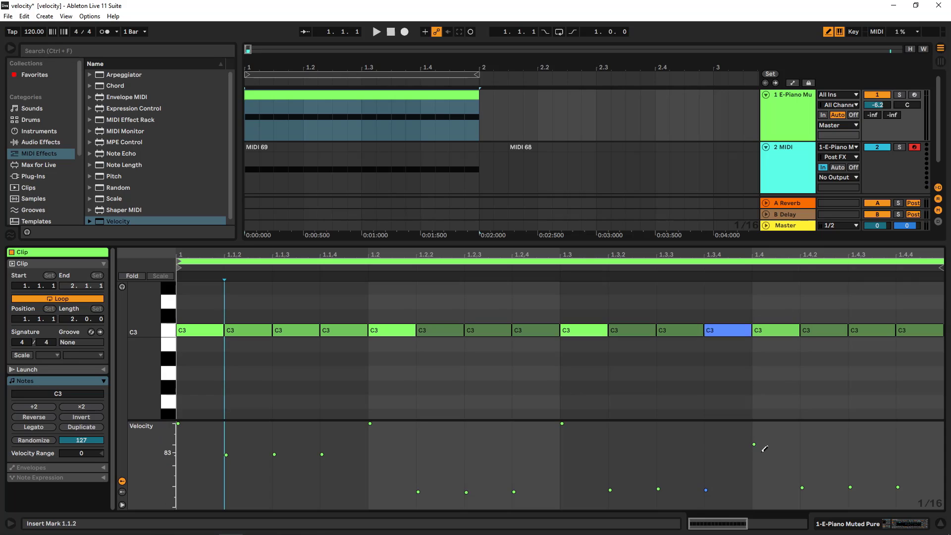
drag(761, 447, 763, 393)
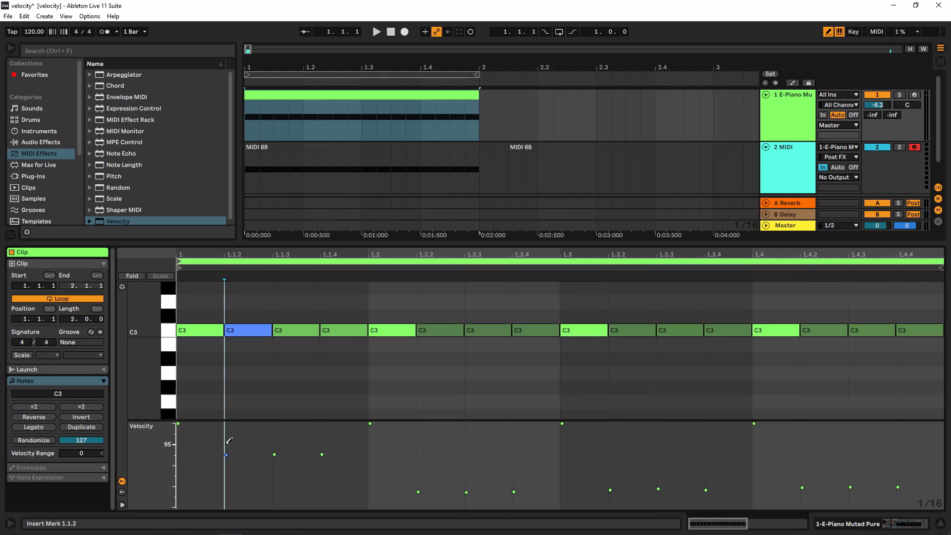
drag(271, 440, 323, 441)
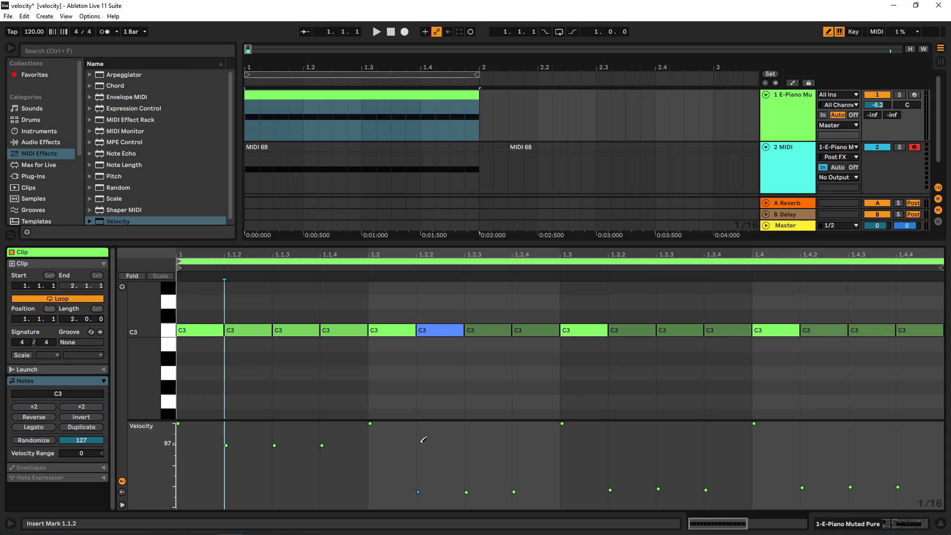
mouse_move(424, 443)
mouse_down()
mouse_move(916, 445)
mouse_move(887, 450)
mouse_up()
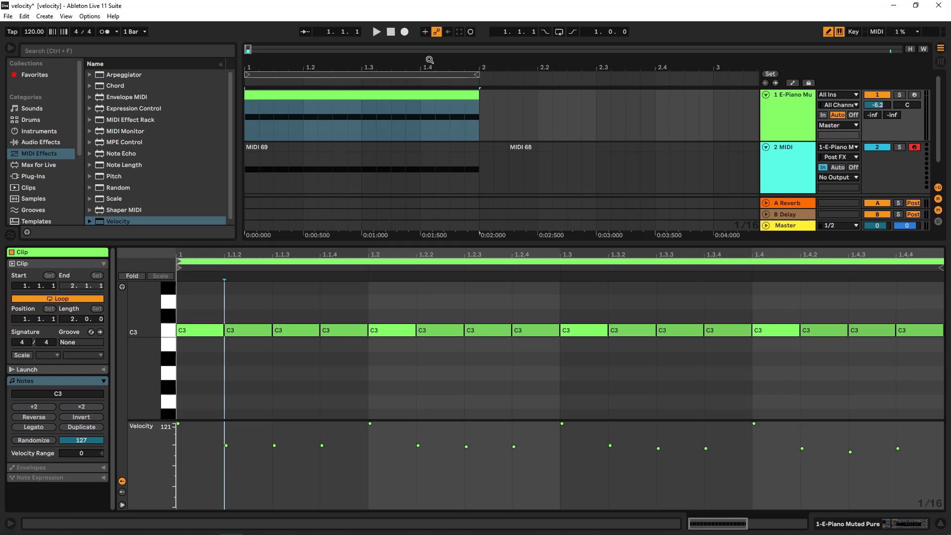
- Briefly play the arrangement and lower the E-Piano track's volume to -7.1 dB
click(377, 32)
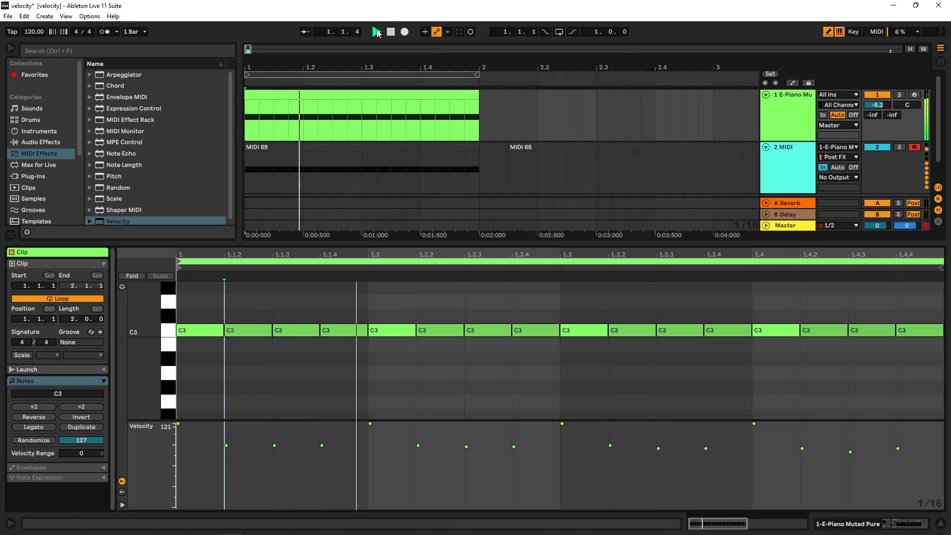
click(391, 31)
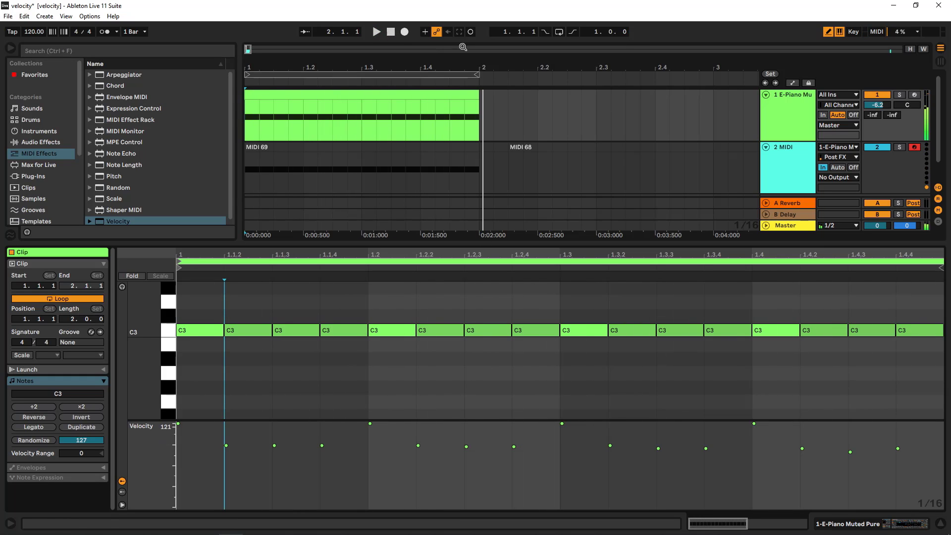
click(877, 106)
drag(877, 106, 878, 108)
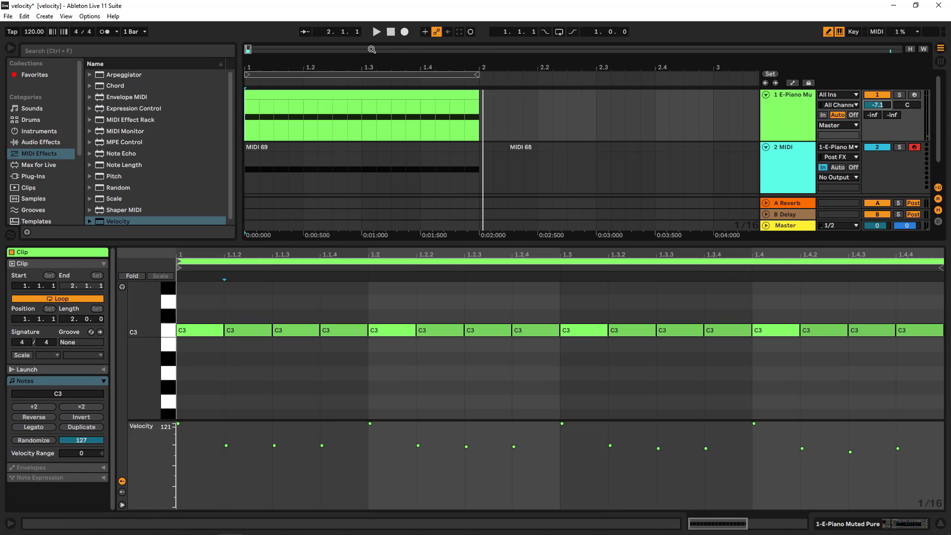
- Audition the edited E-Piano clip through the Velocity device a few times with the device shown
double_click(797, 123)
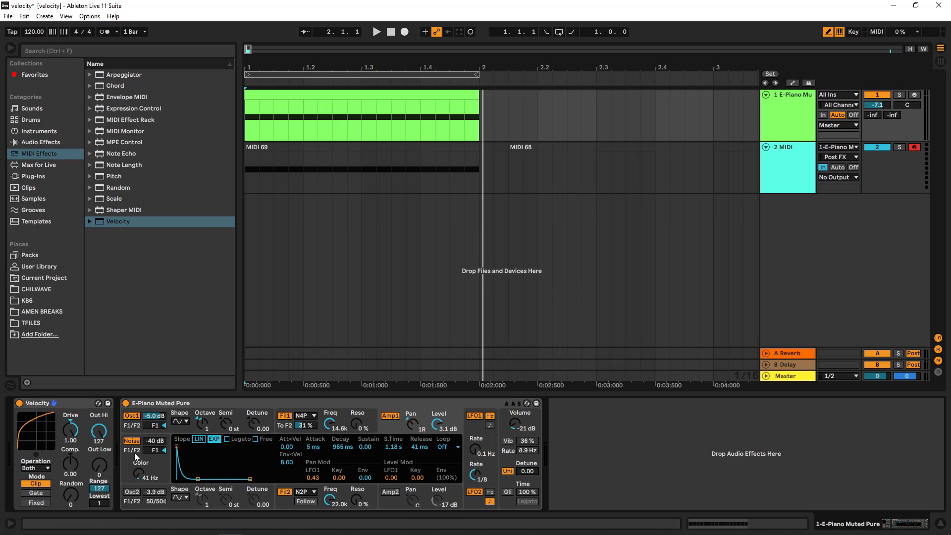
click(377, 33)
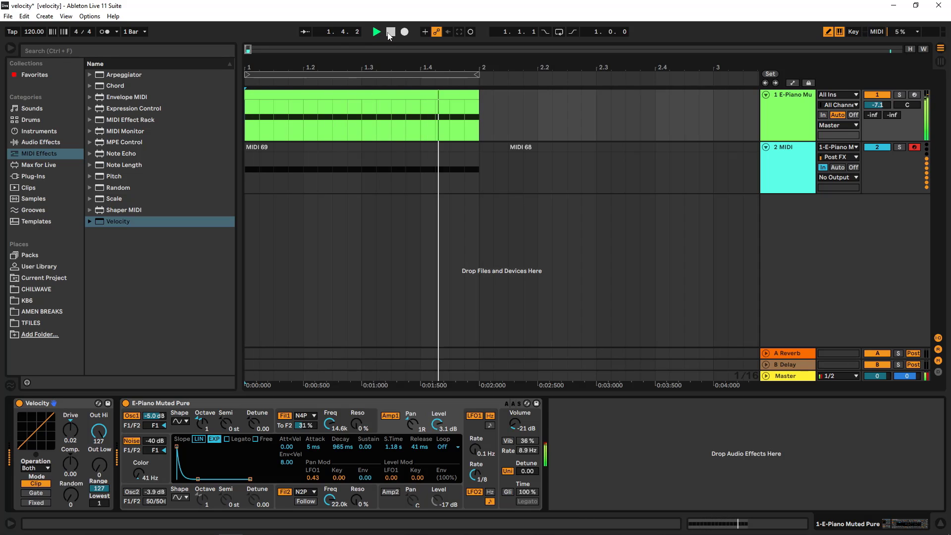
click(390, 33)
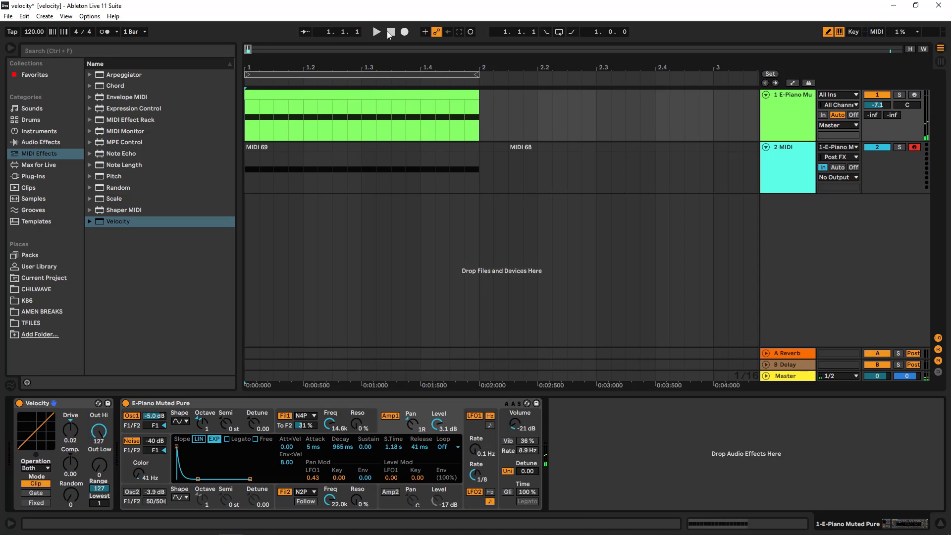
key(space)
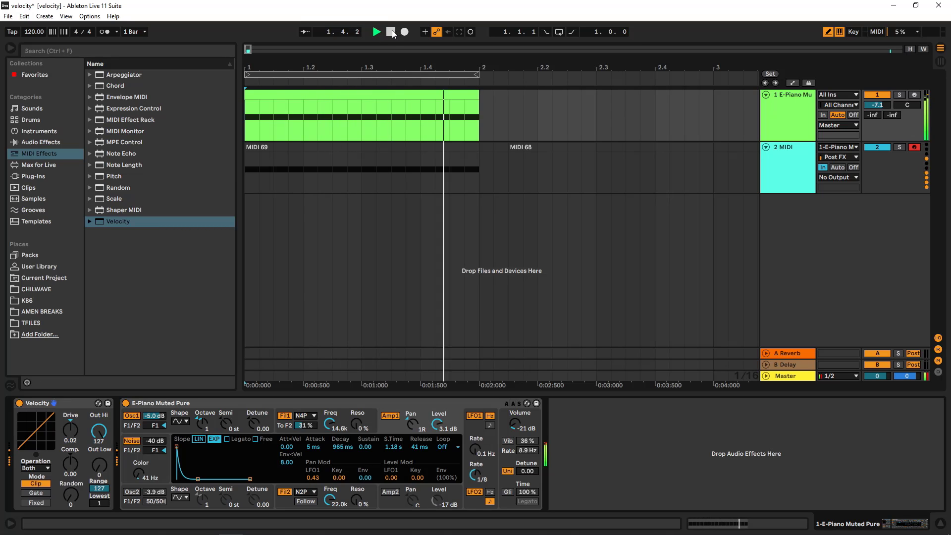
click(391, 33)
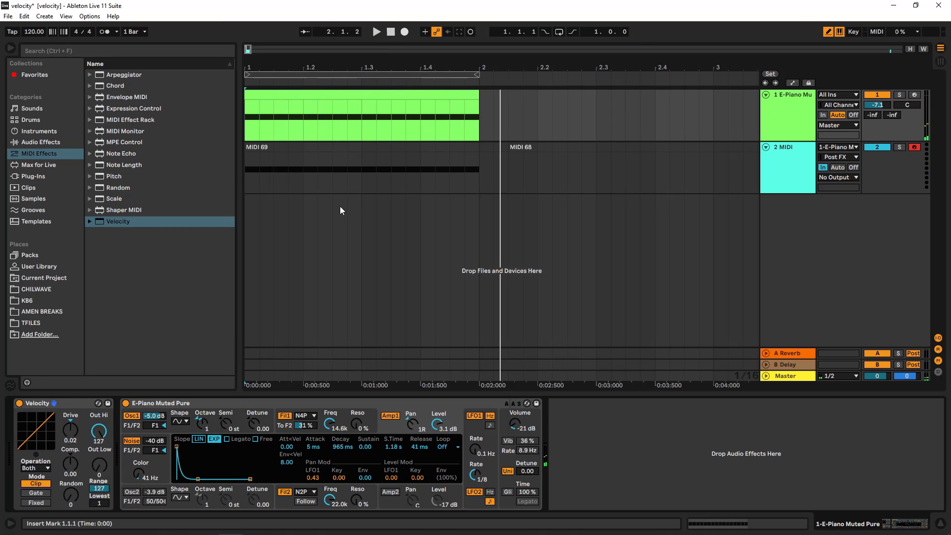
double_click(349, 104)
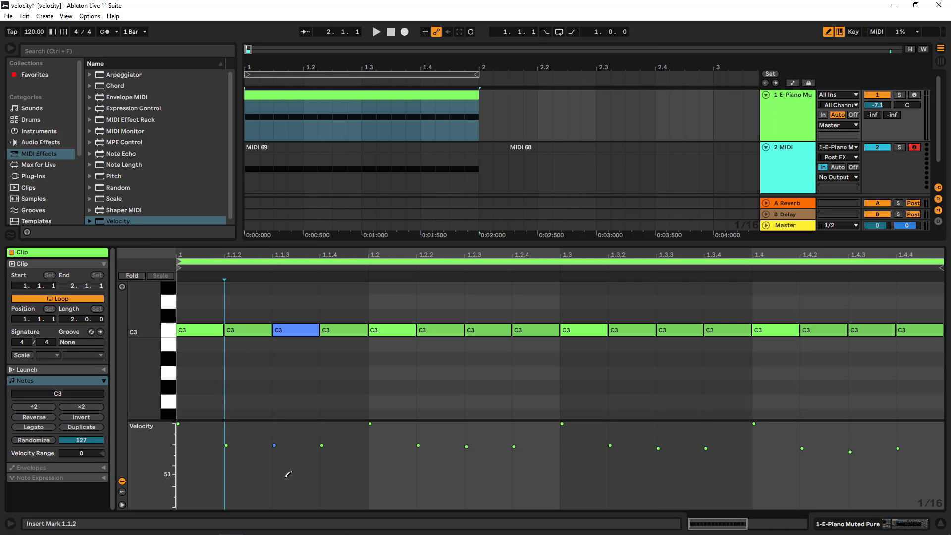
click(793, 119)
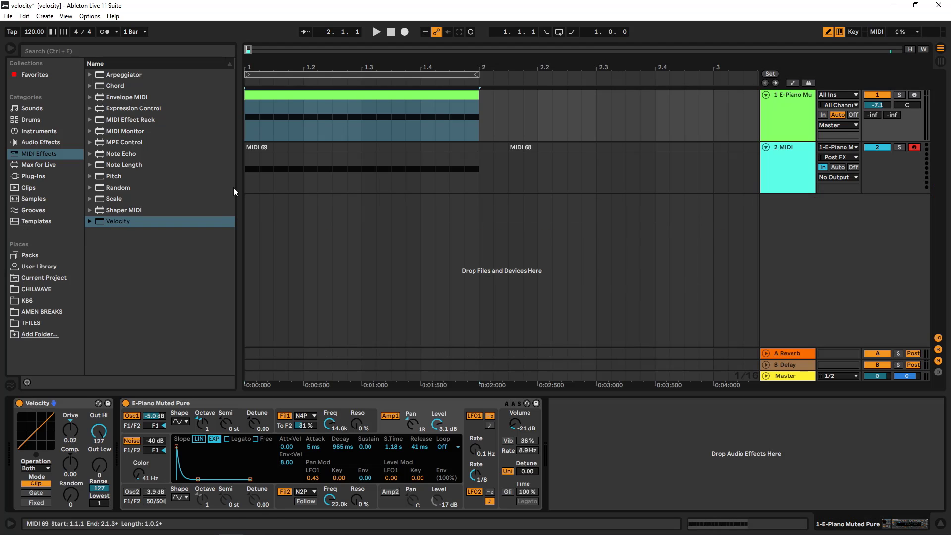
- Turn on the arrangement loop, play the clip and set the Velocity device's Drive to -1.00
click(559, 33)
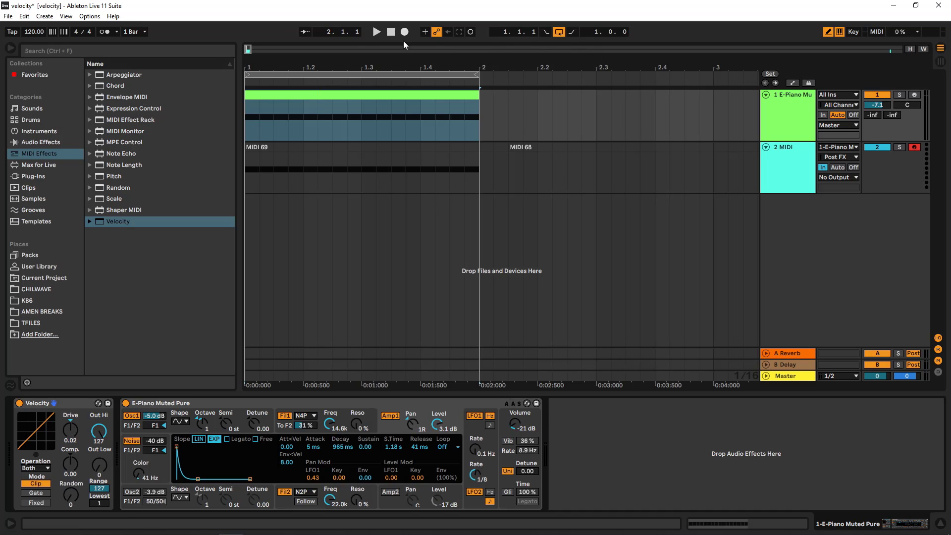
click(376, 32)
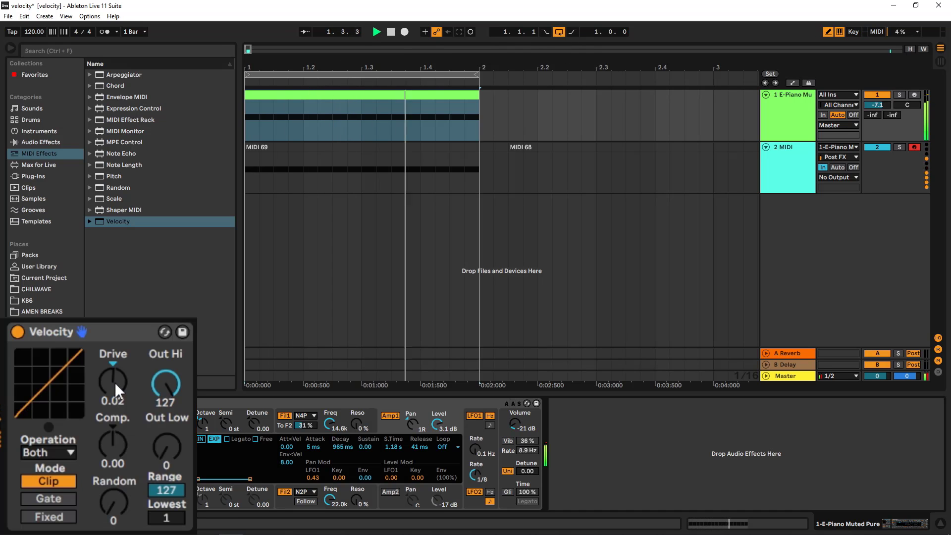
drag(115, 381, 114, 427)
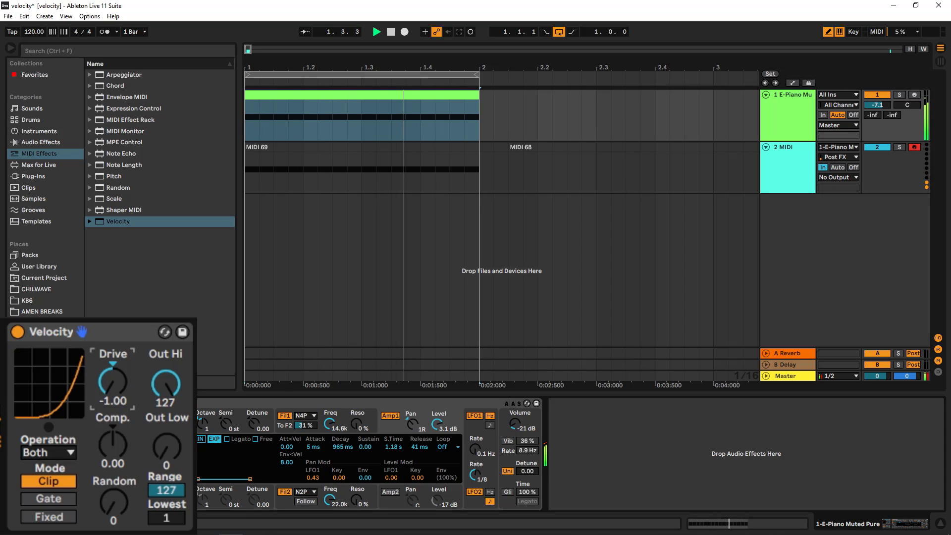
mouse_move(113, 382)
mouse_down()
mouse_move(113, 350)
mouse_move(113, 382)
mouse_up()
click(391, 32)
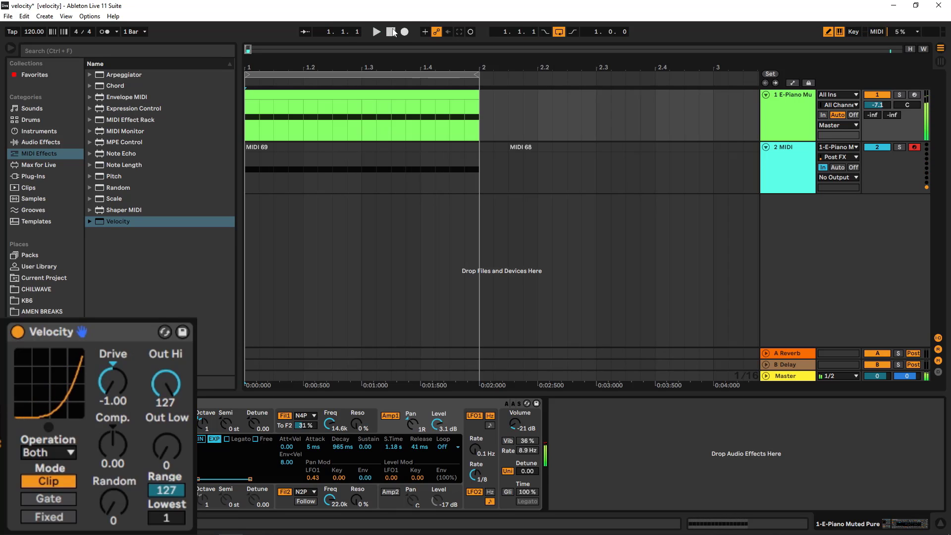
- Turn off the loop and record the E-Piano clip through the Velocity device onto the MIDI track again
click(558, 31)
click(404, 31)
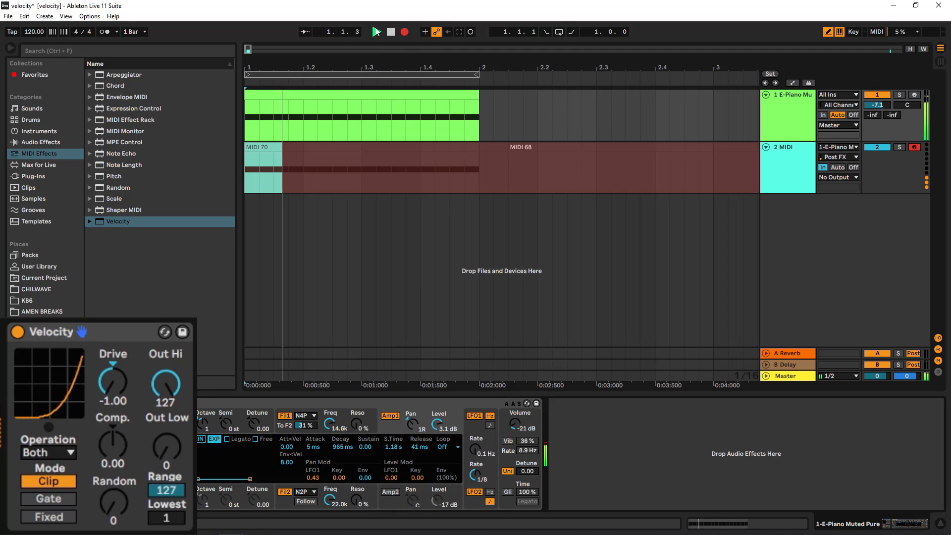
click(391, 33)
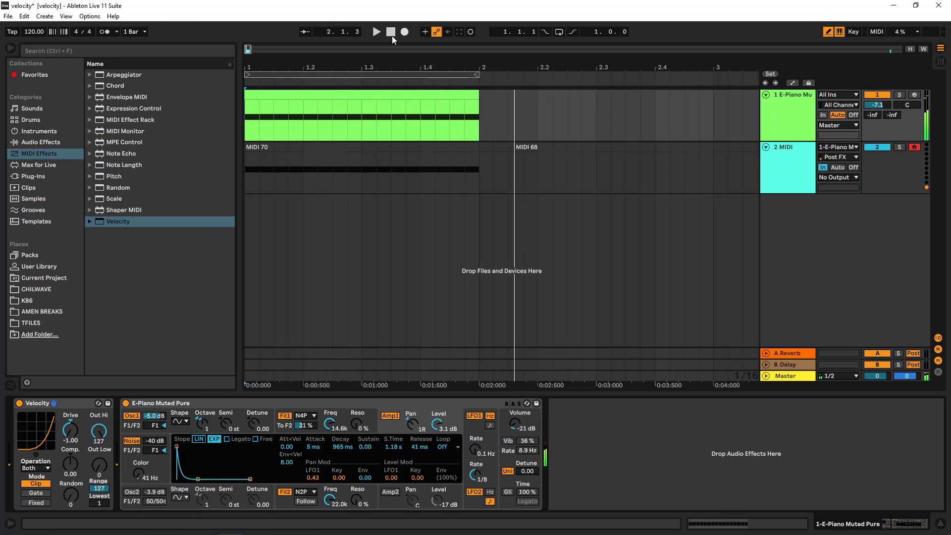
- Compare the velocities of the new recording with the E-Piano clip, then return to the device view
double_click(372, 148)
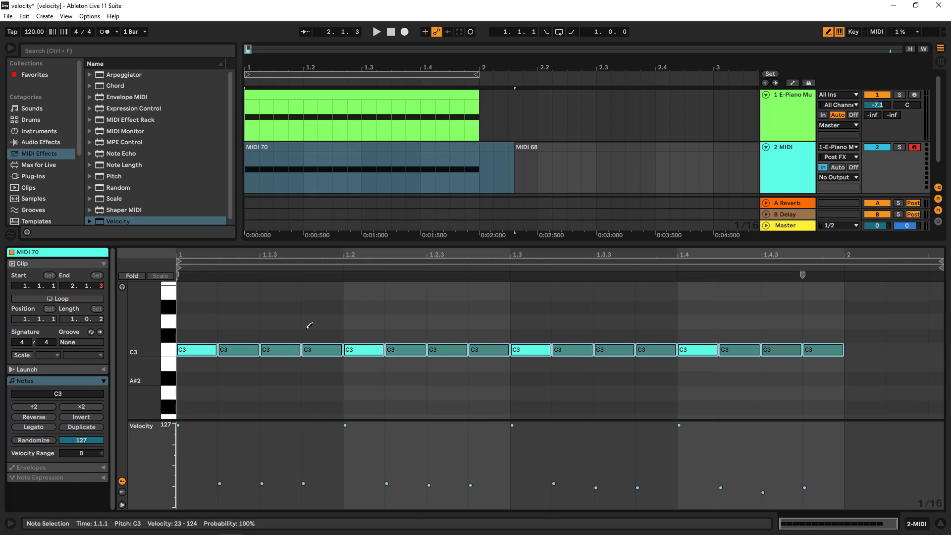
click(355, 104)
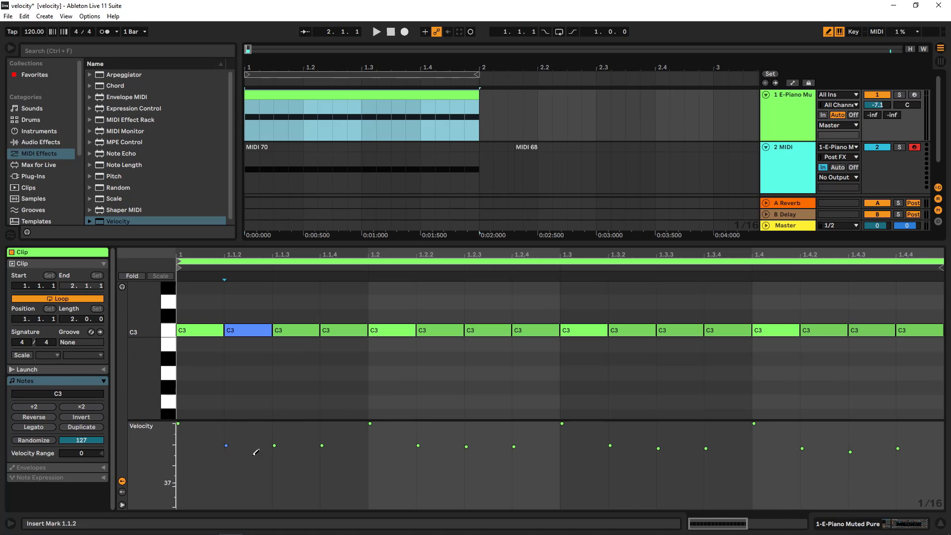
click(329, 148)
key(shift+Tab)
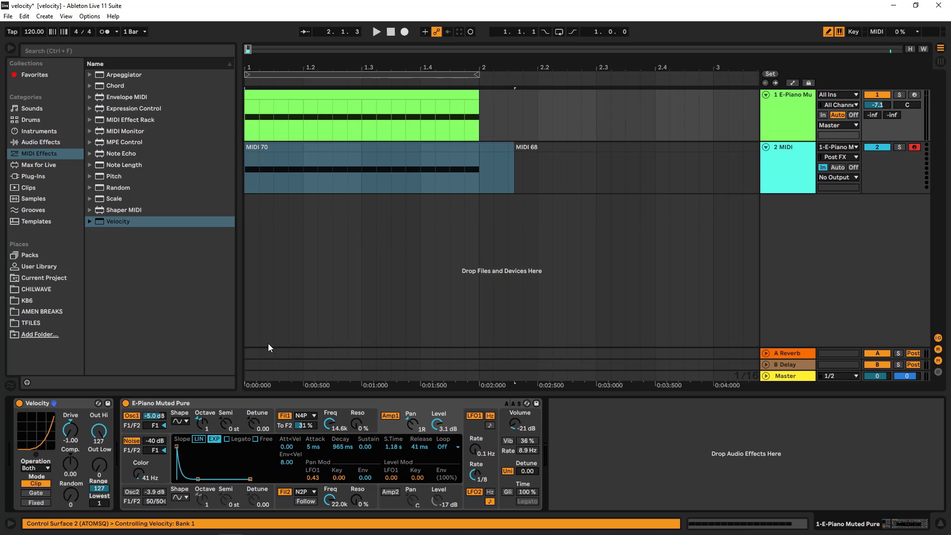
- Adjust the Velocity device's Drive during playback and reset it to 0.00
click(69, 430)
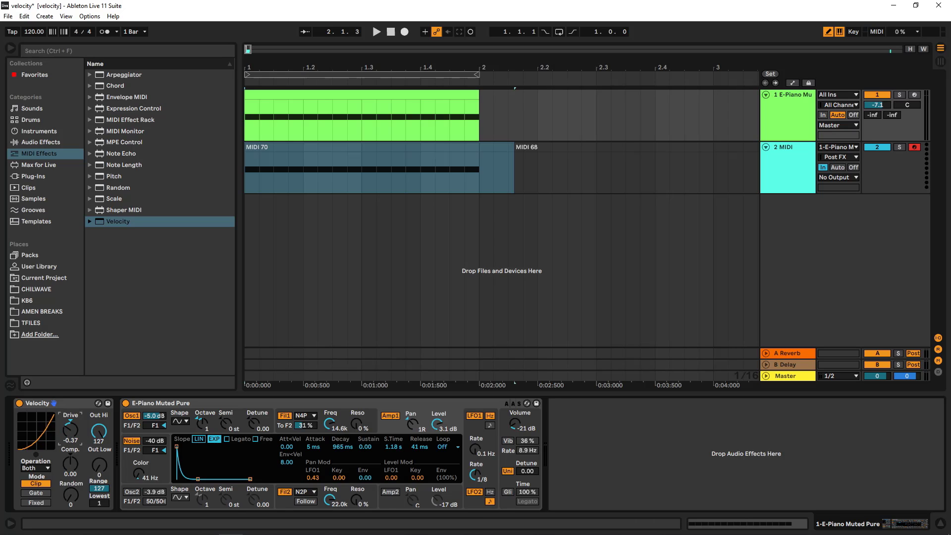
key(space)
mouse_move(70, 430)
mouse_down()
mouse_move(71, 440)
mouse_move(71, 422)
mouse_move(71, 431)
mouse_up()
key(space)
key(space)
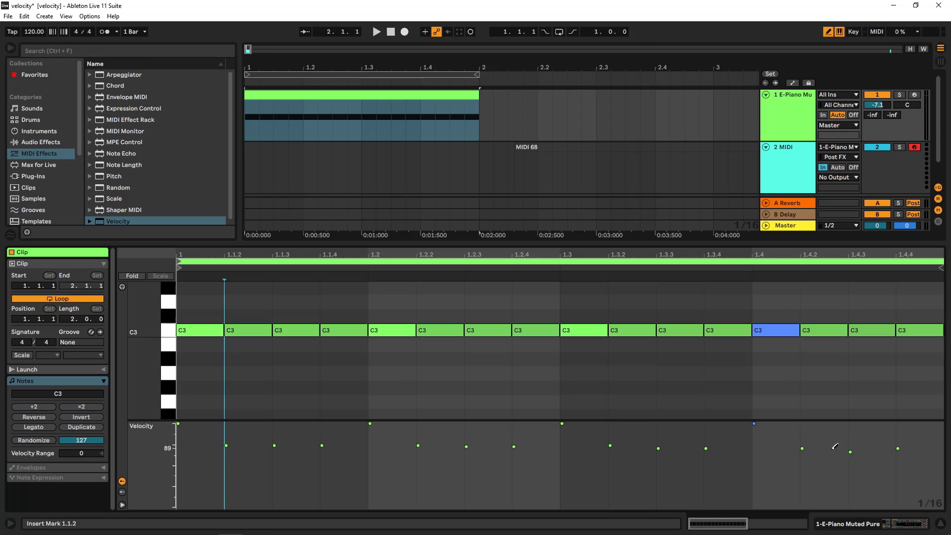
mouse_move(901, 483)
mouse_down()
mouse_move(300, 384)
mouse_move(148, 382)
mouse_move(921, 381)
mouse_up()
double_click(789, 112)
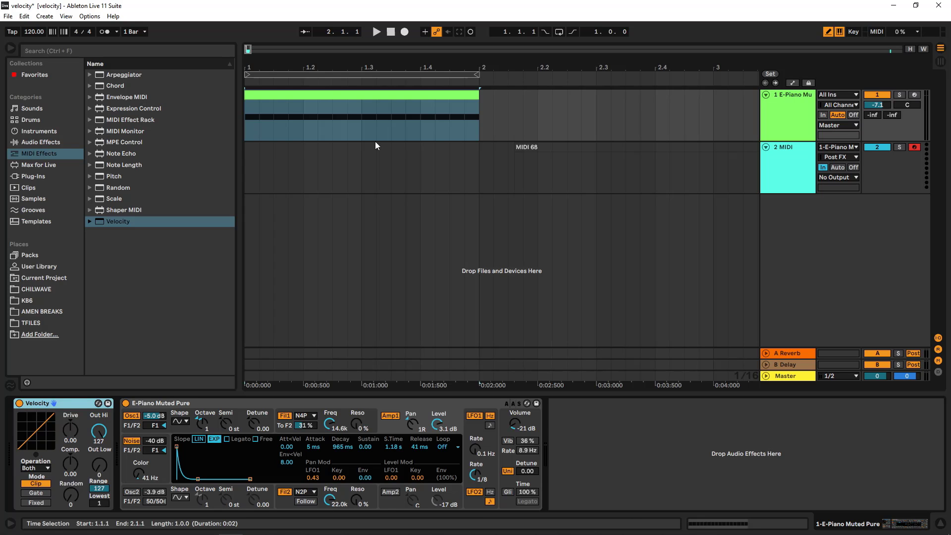
- Open the E-Piano clip to inspect its note velocities, play it briefly, then return to the device view
double_click(329, 95)
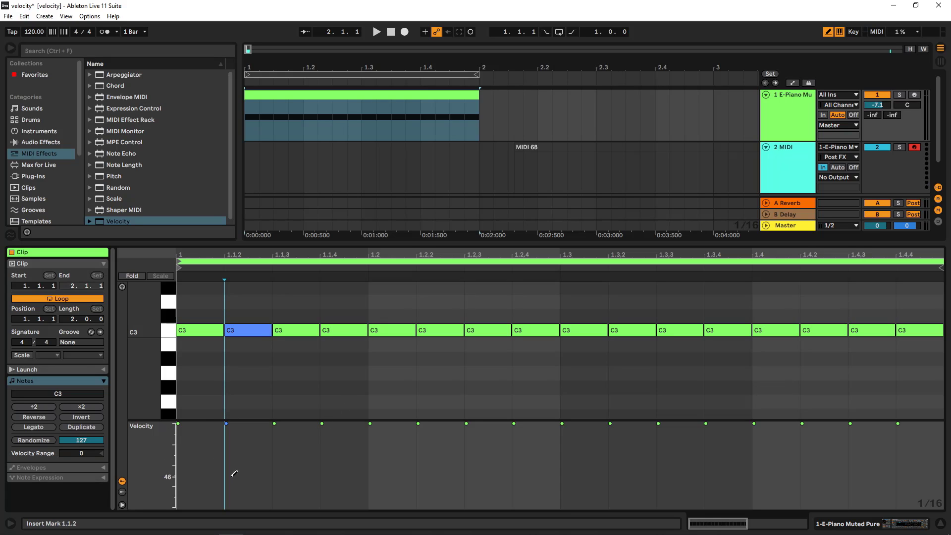
click(188, 445)
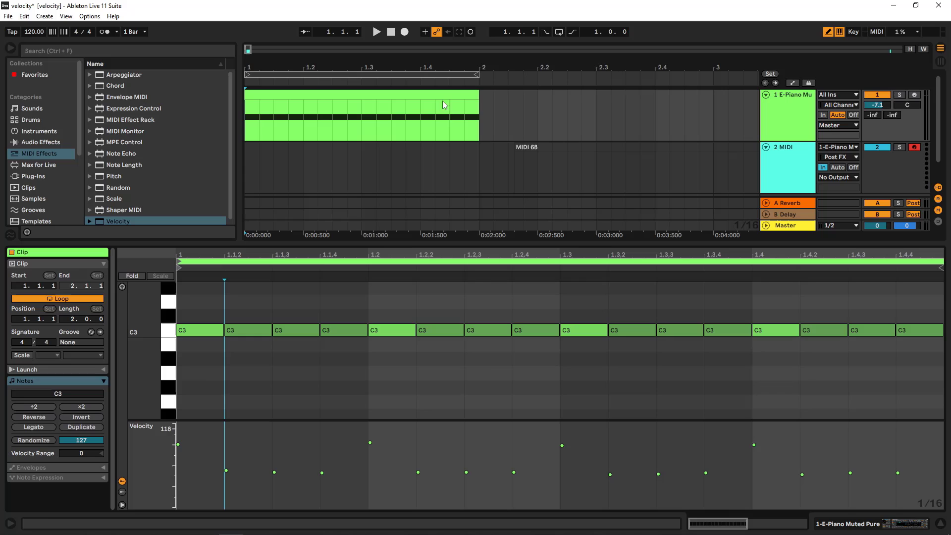
click(376, 31)
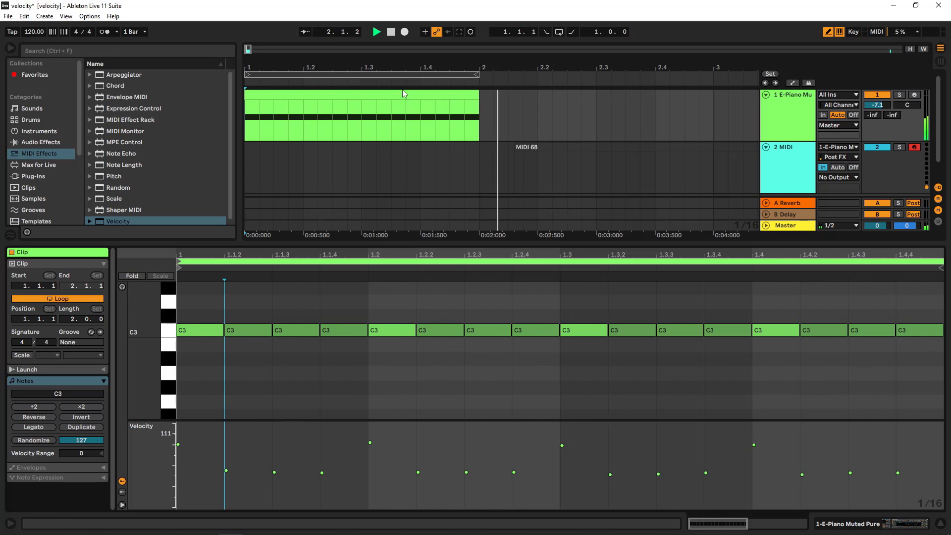
key(space)
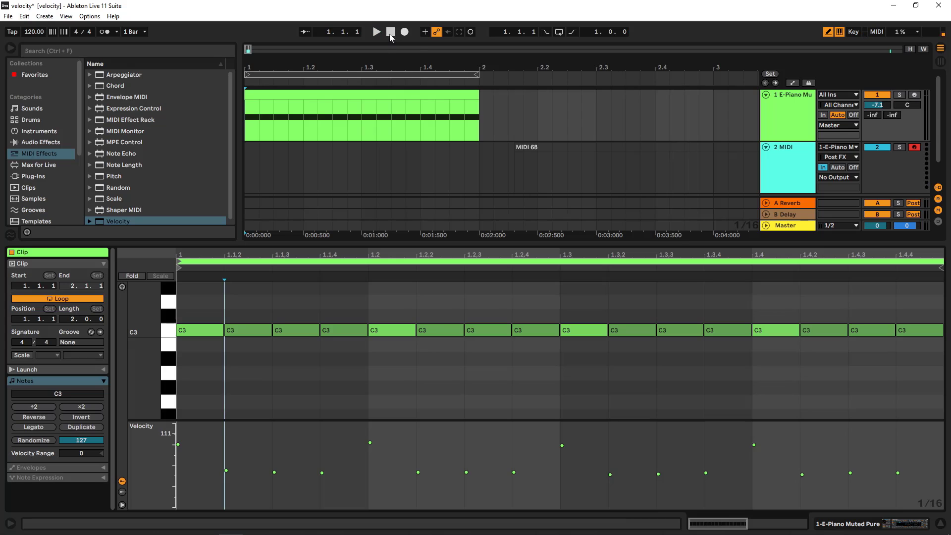
click(787, 126)
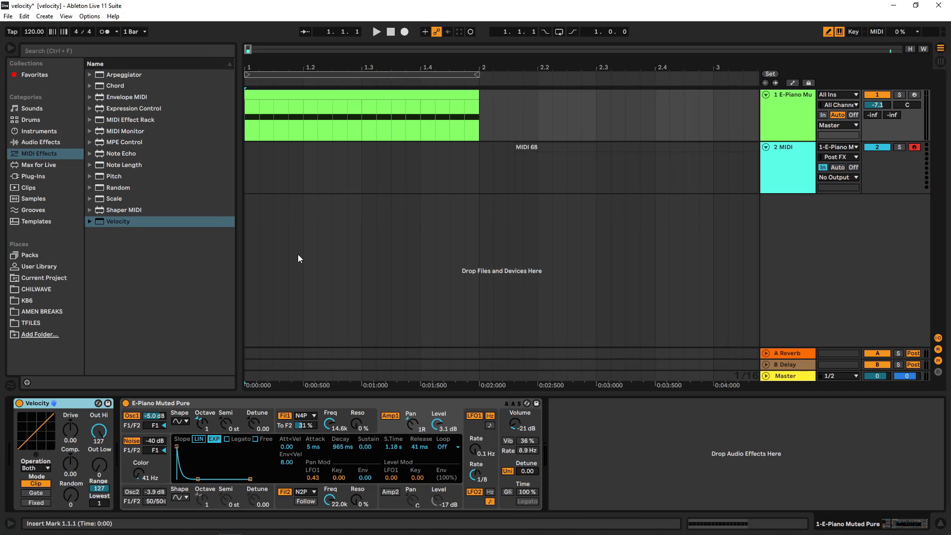
- Try various compression and expansion amounts on the Velocity device, ending with Comp. at 0.35
mouse_move(70, 464)
mouse_down()
mouse_move(70, 490)
mouse_move(70, 437)
mouse_move(71, 464)
mouse_up()
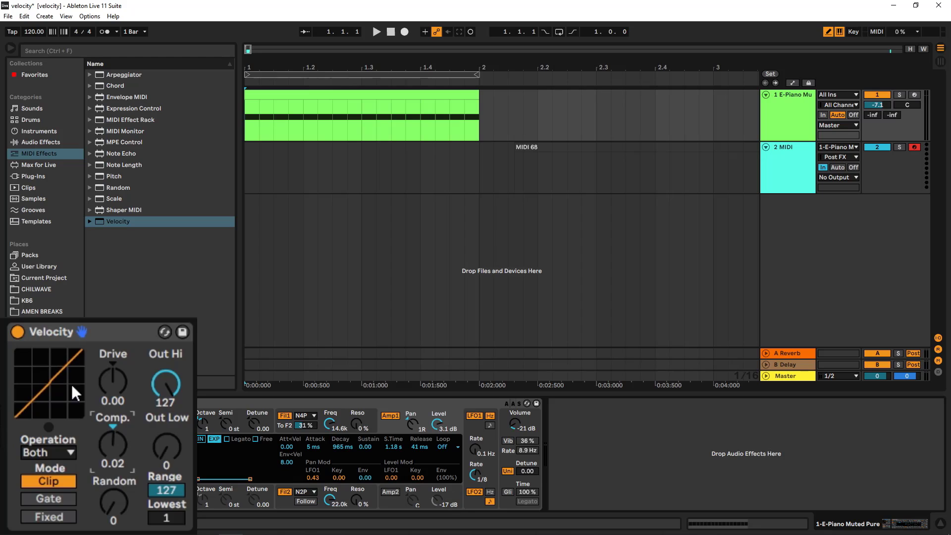
drag(59, 388, 85, 395)
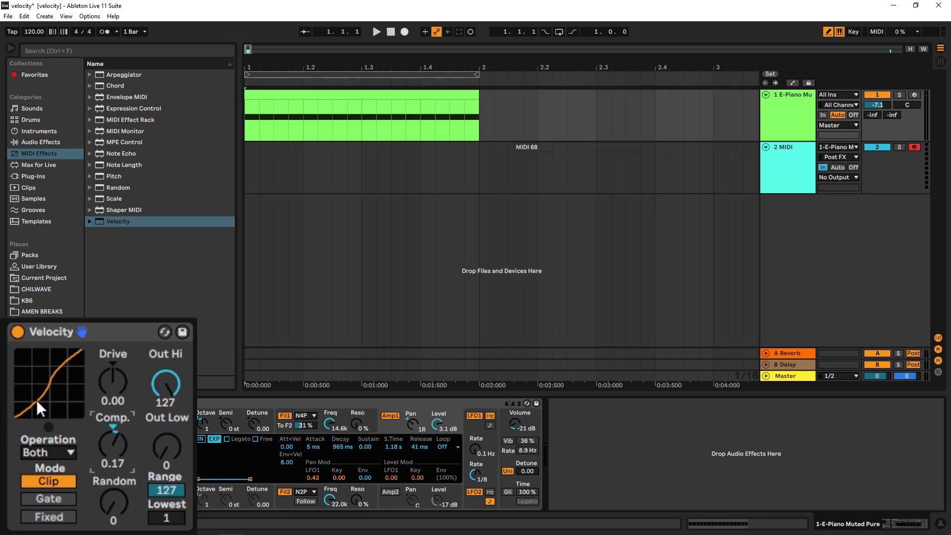
drag(118, 426, 118, 472)
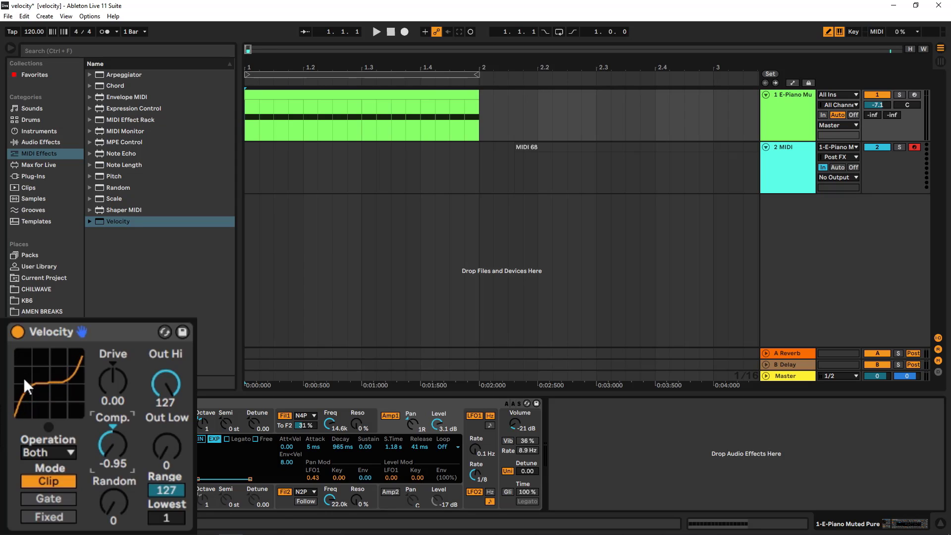
drag(41, 394, 40, 379)
drag(113, 444, 113, 401)
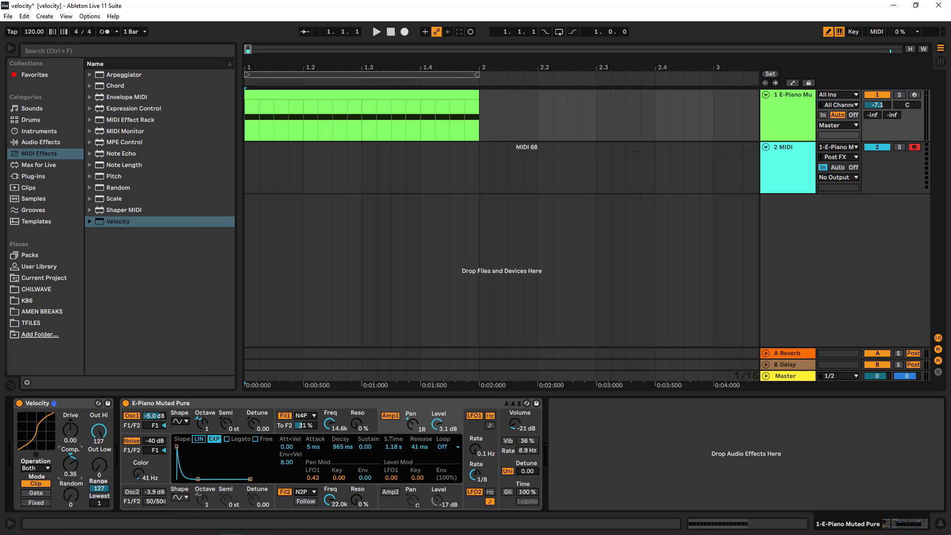
- Turn on the arrangement loop, play the E-Piano clip and set the Velocity device's Comp. to -0.78
double_click(385, 94)
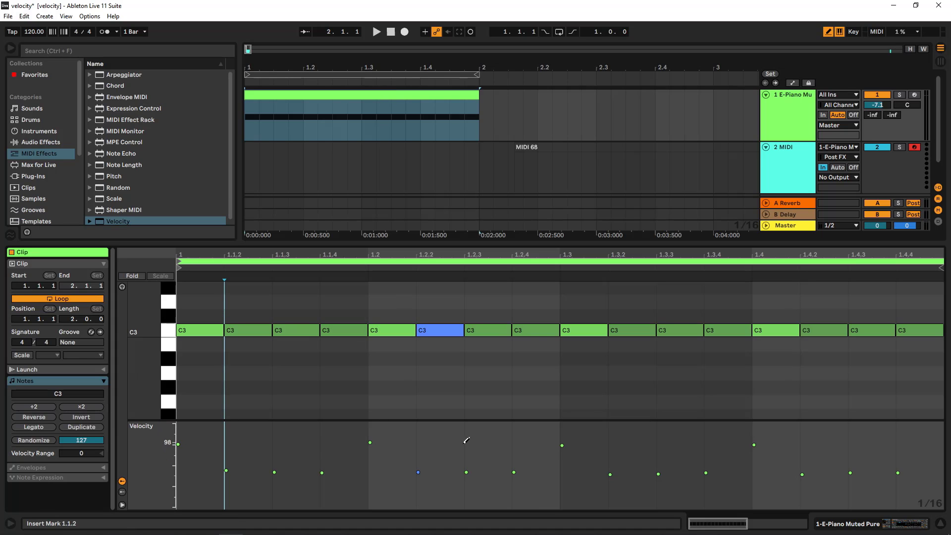
click(558, 31)
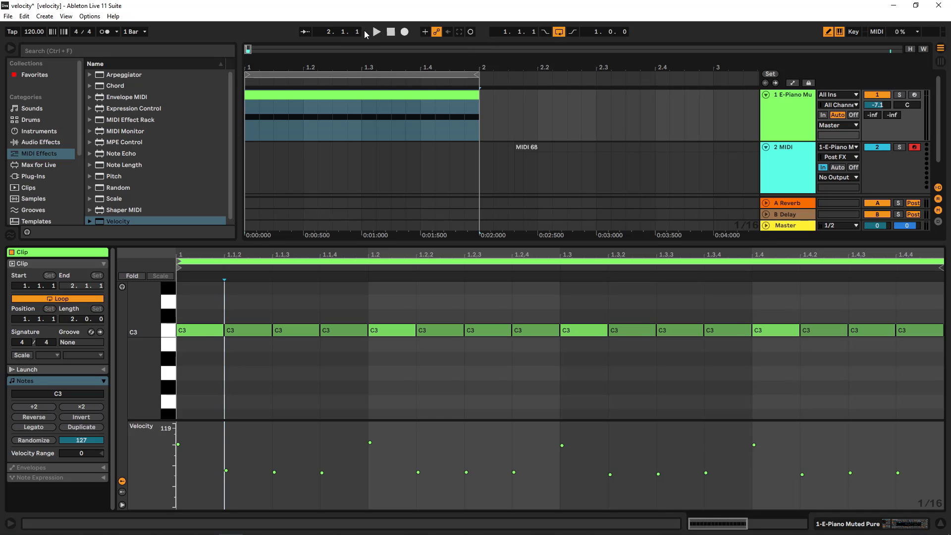
key(space)
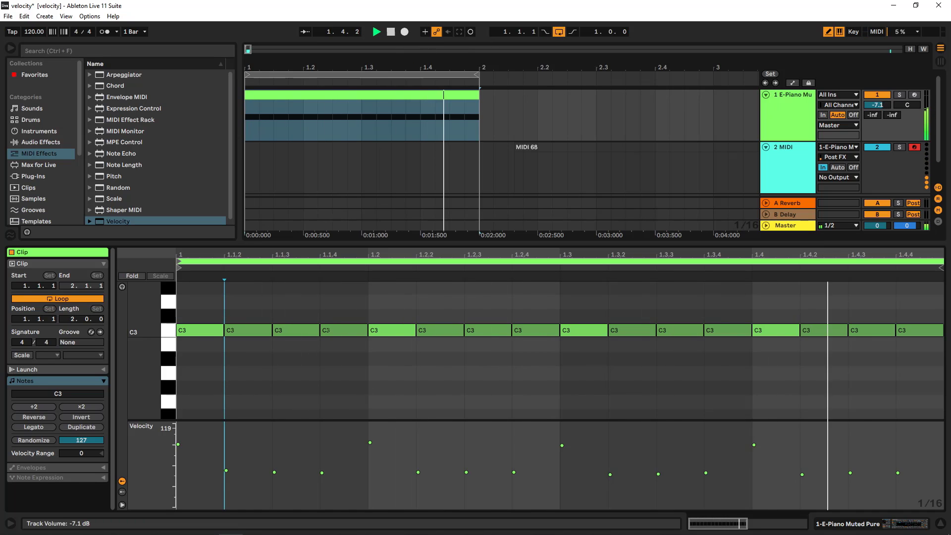
click(798, 117)
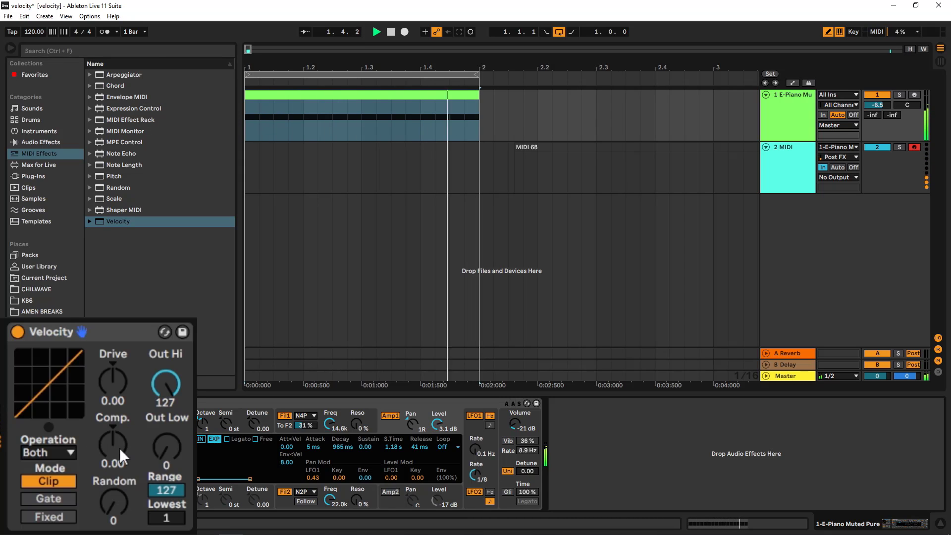
drag(73, 462, 73, 500)
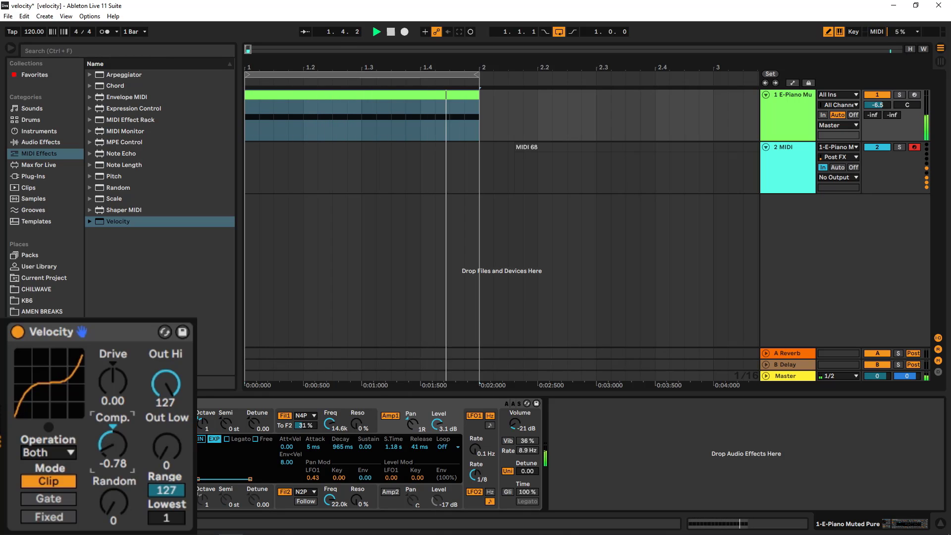
- Raise the E-Piano track volume to -2.2 dB and record the clip through the Velocity device onto the MIDI track
drag(877, 111, 878, 105)
click(390, 32)
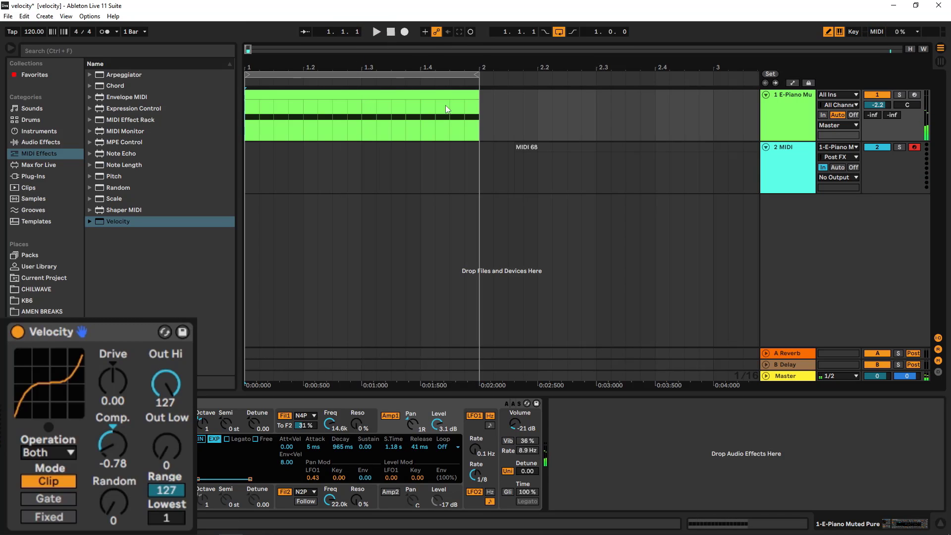
key(F9)
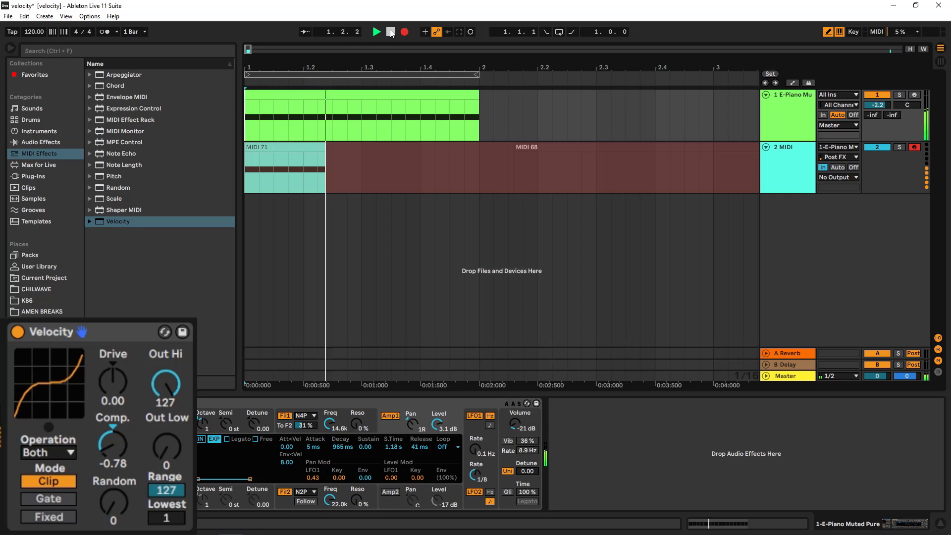
click(390, 32)
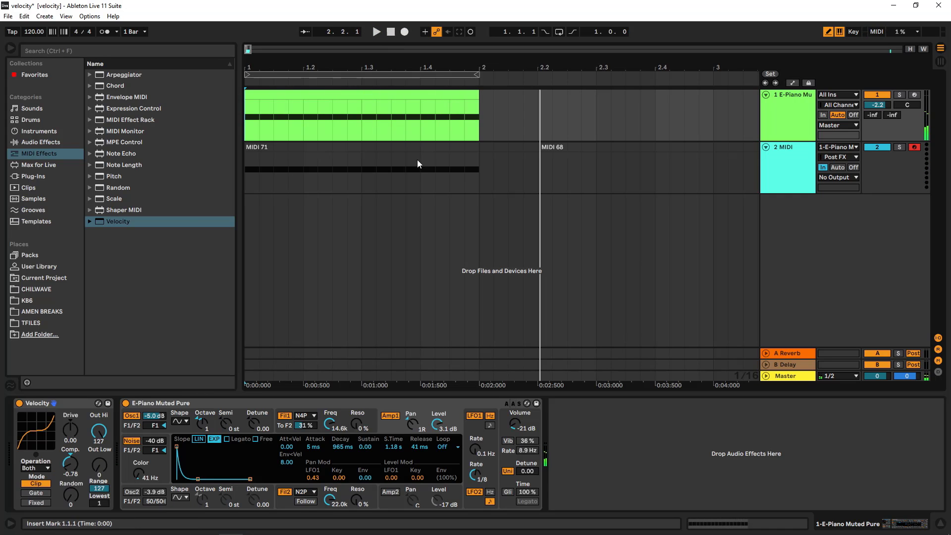
- Compare the velocities of the new recording with the E-Piano clip, then return to the device view
double_click(402, 151)
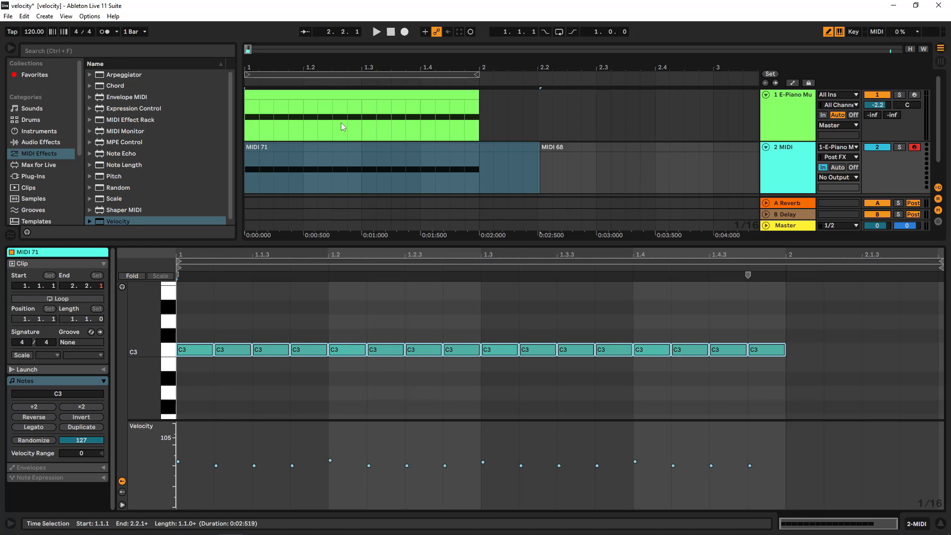
click(334, 95)
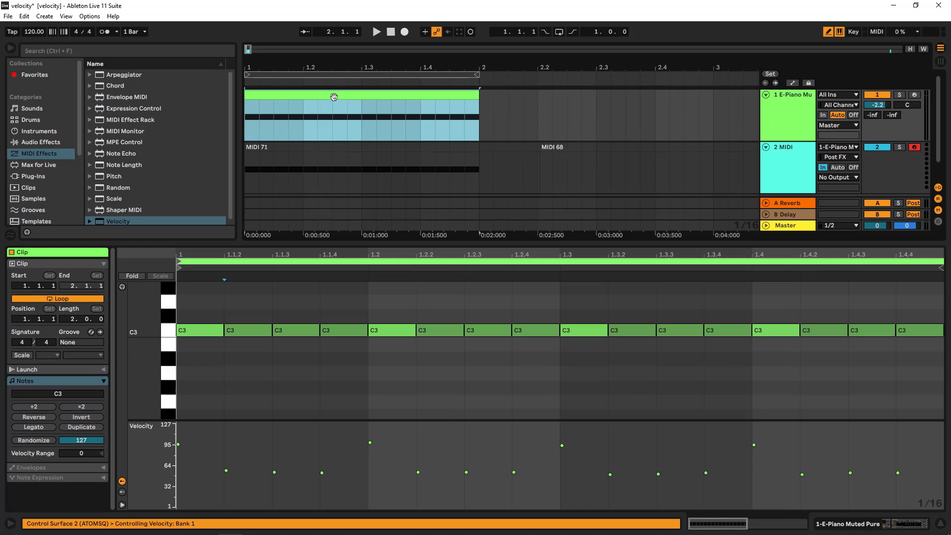
click(397, 152)
click(775, 120)
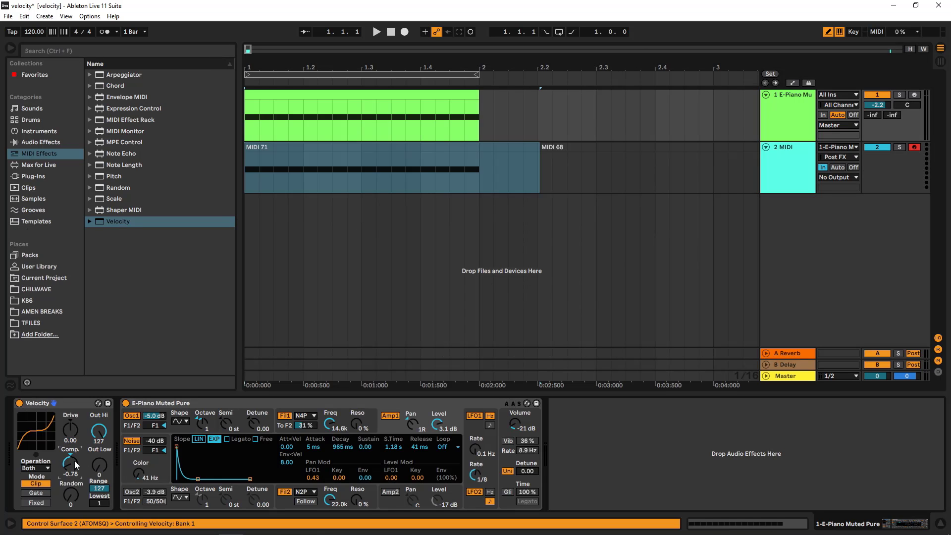
- Set the Velocity device's Comp. to -0.02 and clear the recorded clip from the MIDI track
drag(74, 461, 74, 436)
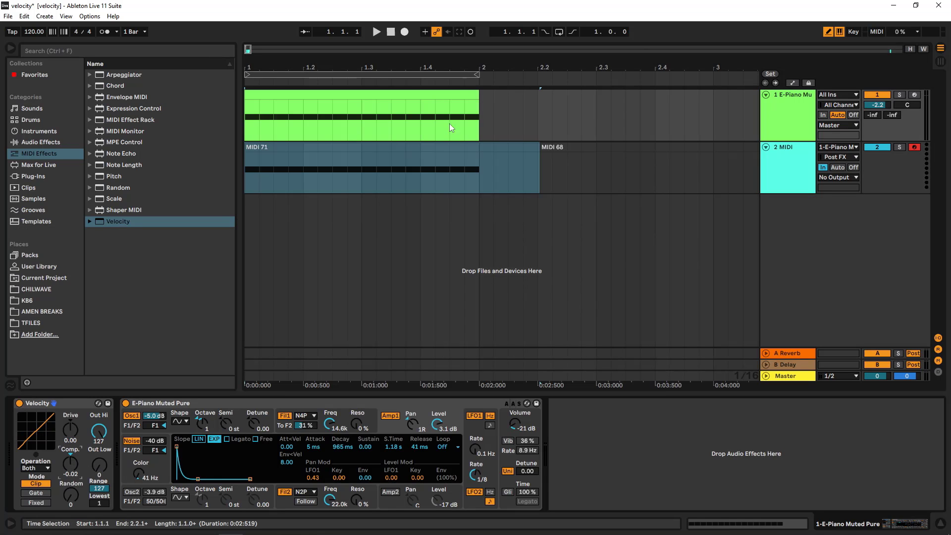
click(468, 153)
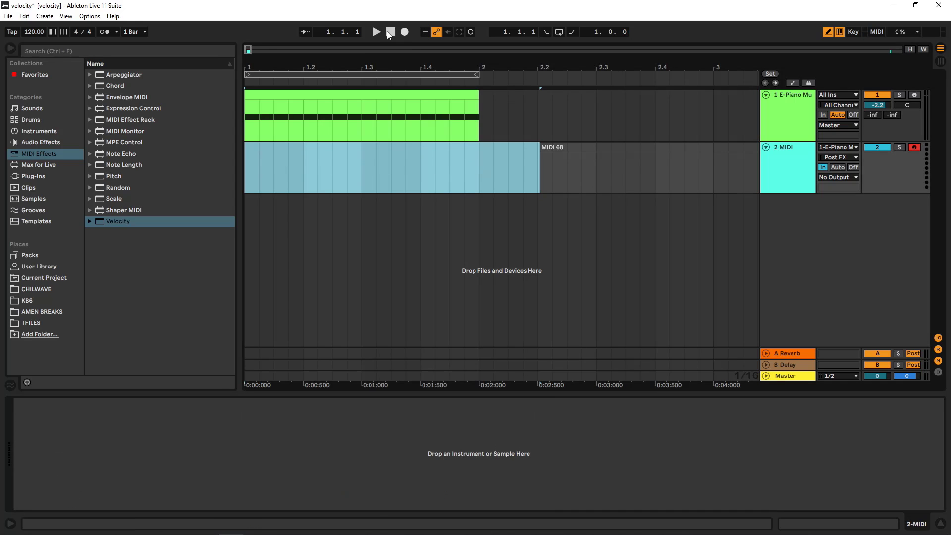
- Turn on the arrangement loop, play the E-Piano clip and raise the Velocity device's Comp. to 0.67
click(559, 31)
key(space)
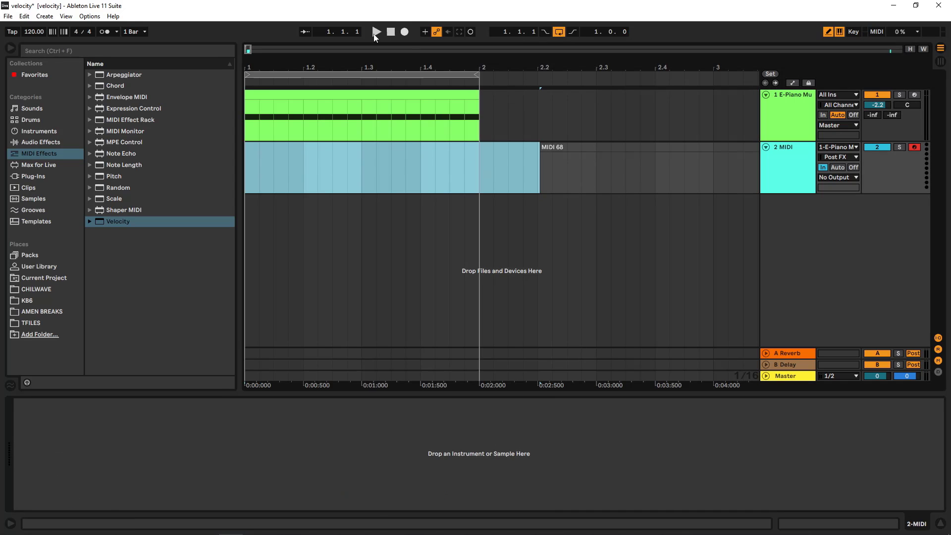
click(792, 125)
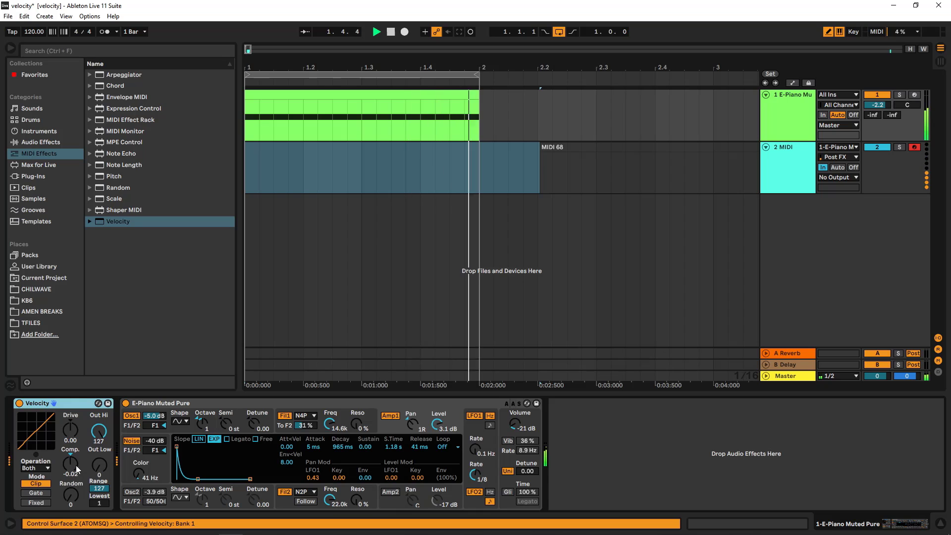
drag(76, 465, 76, 435)
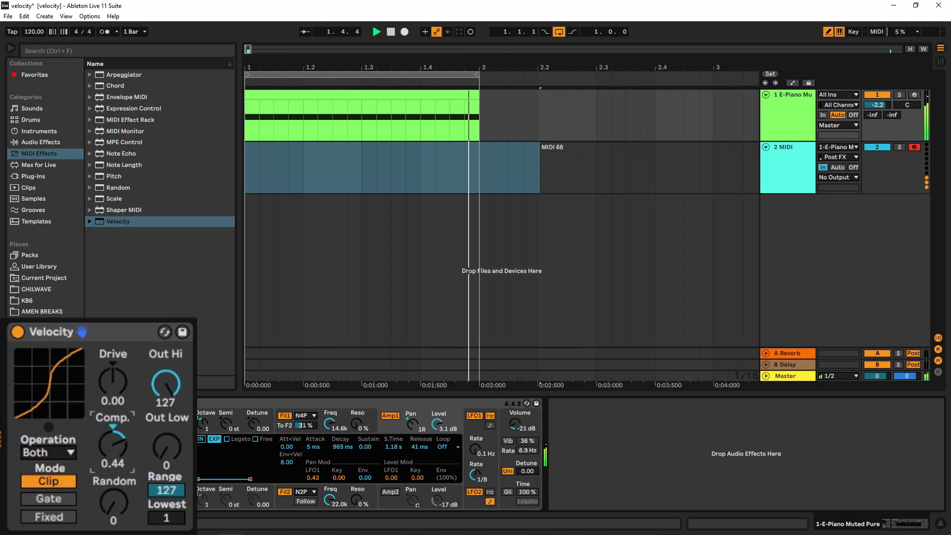
drag(76, 435, 76, 421)
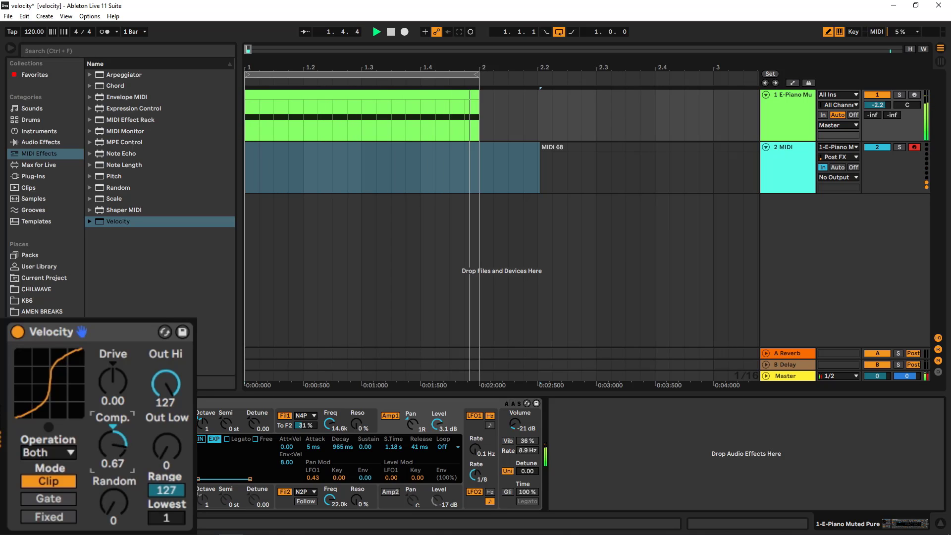
key(space)
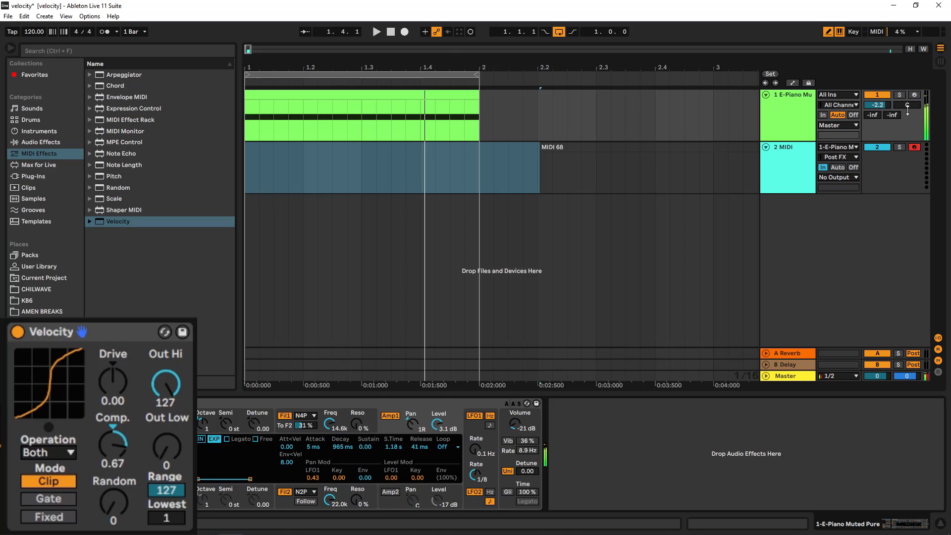
- Turn off the loop and record the E-Piano clip through the Velocity device onto the MIDI track again
click(394, 32)
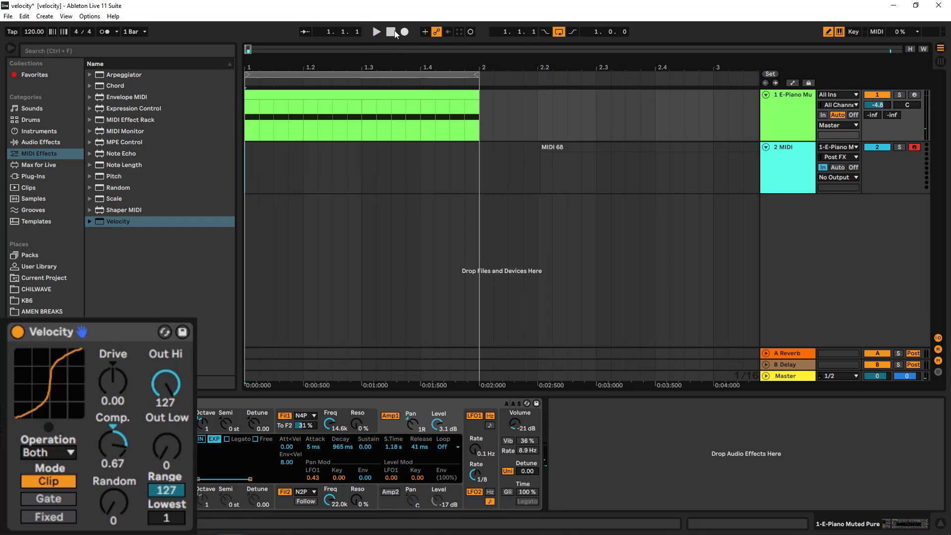
click(563, 32)
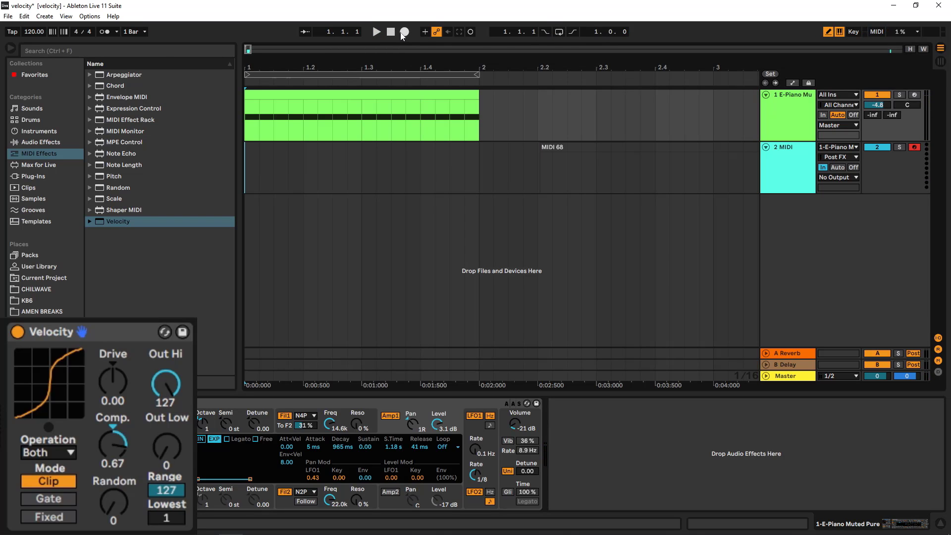
click(404, 32)
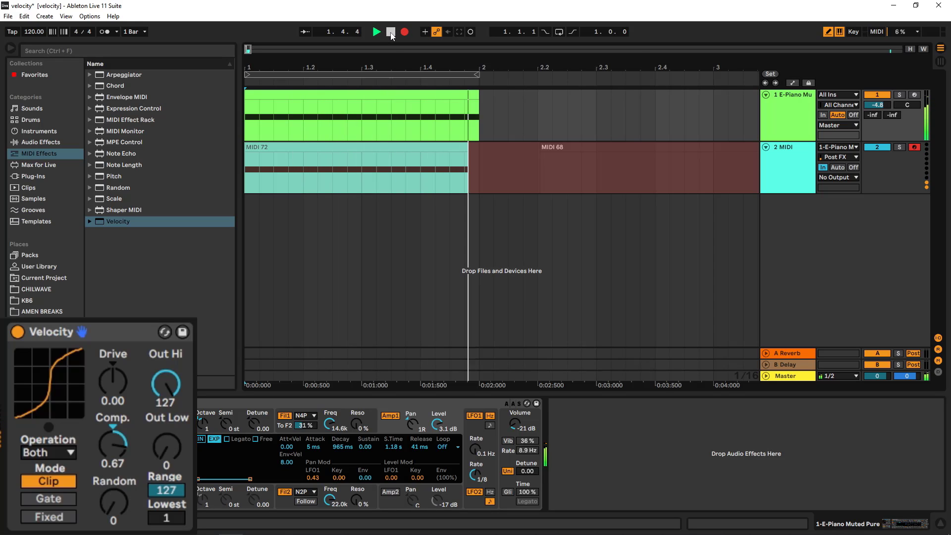
click(391, 31)
- Compare the new recording's note velocities against the original E-Piano clip, then return to the device view
double_click(416, 148)
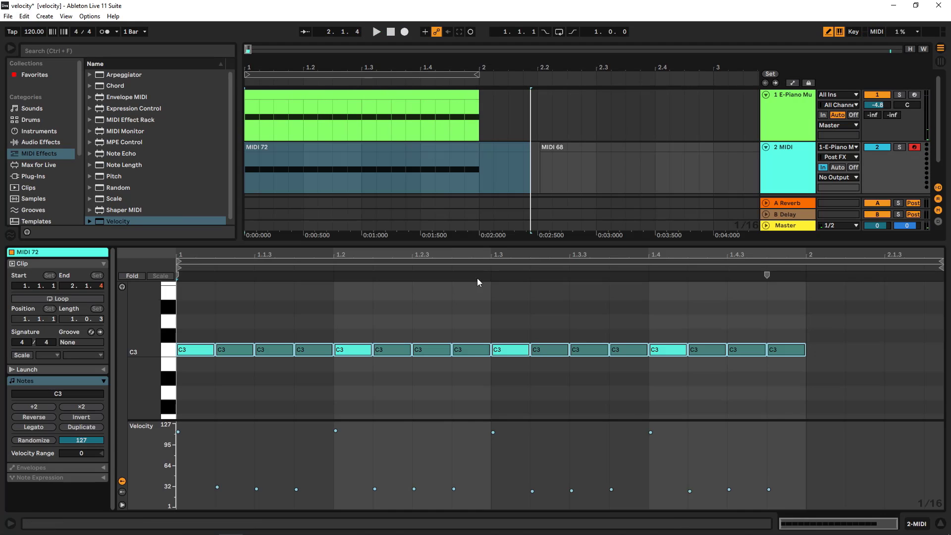
click(381, 185)
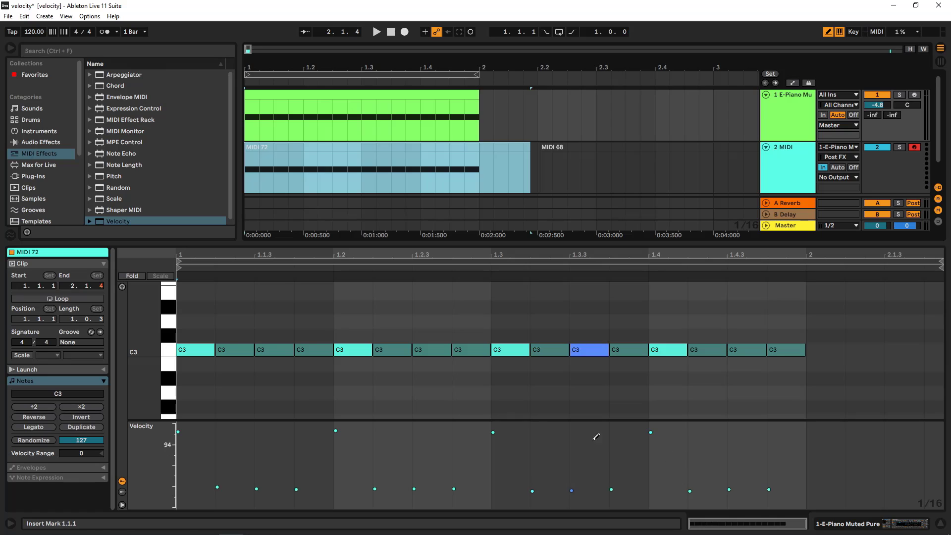
click(373, 104)
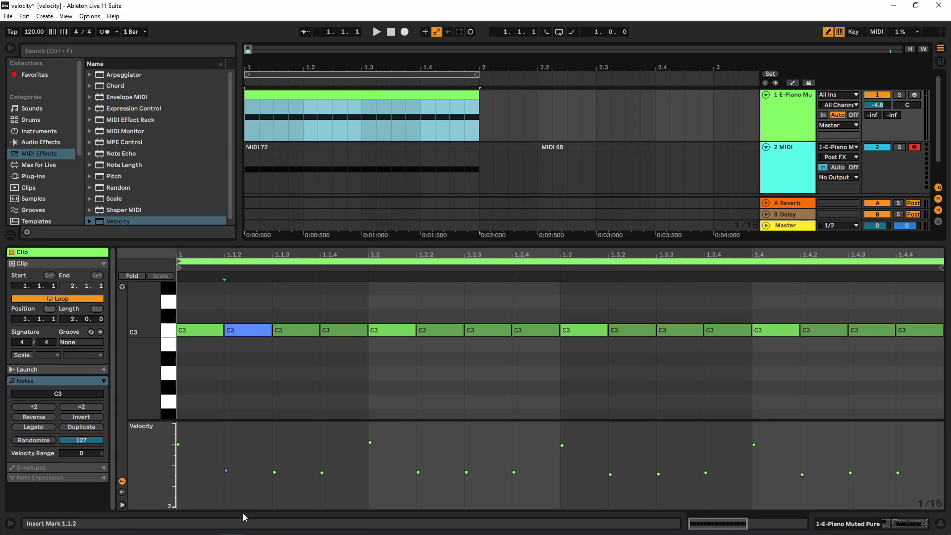
click(370, 443)
click(373, 147)
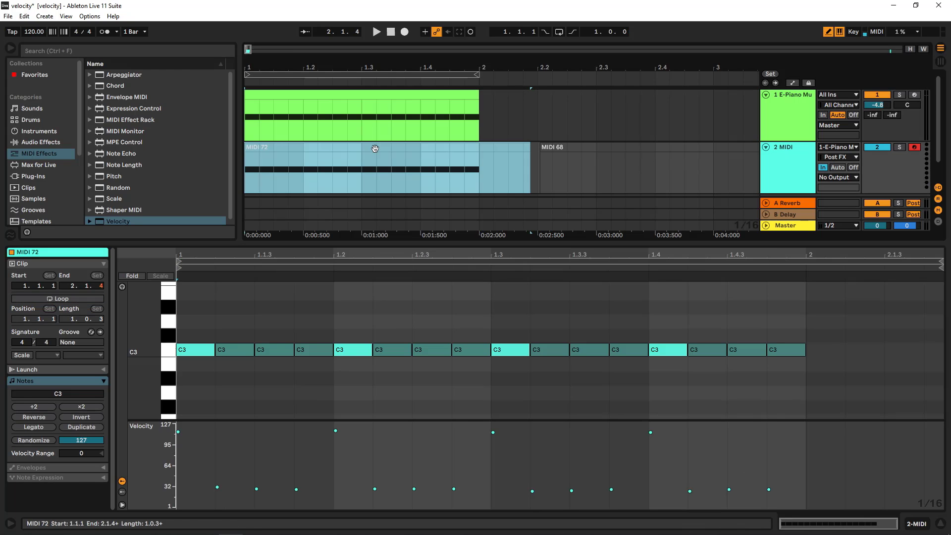
click(752, 122)
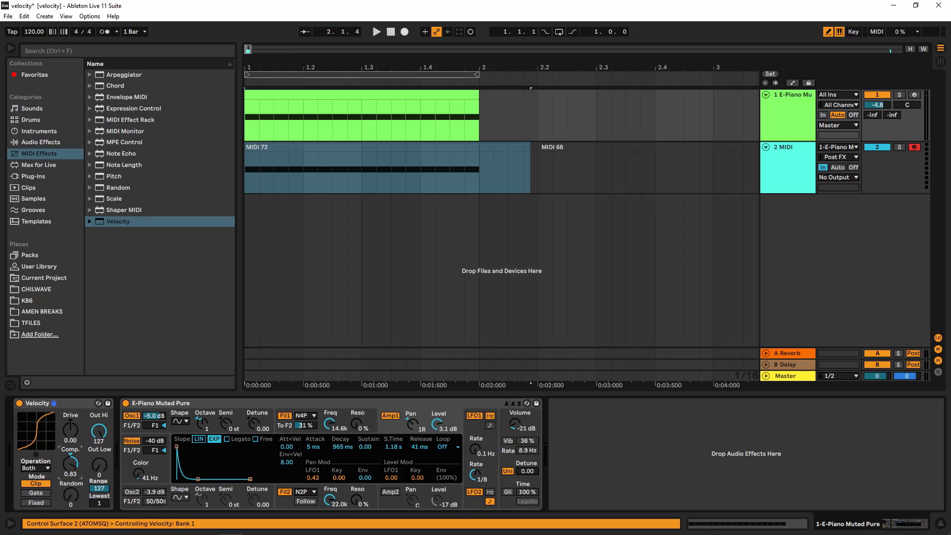
- Reset the Velocity device's Comp. to 0.00 and play the E-Piano clip
drag(71, 464, 70, 517)
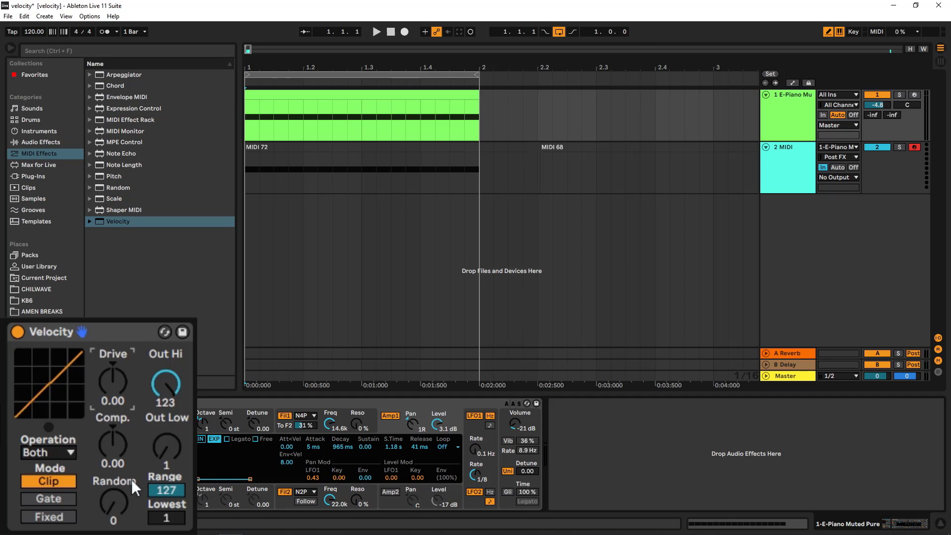
click(377, 32)
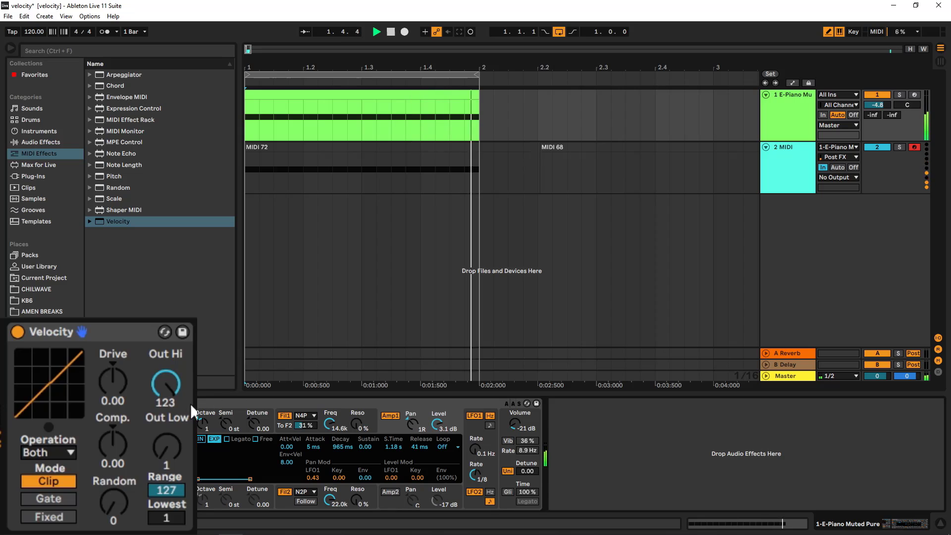
click(378, 97)
click(798, 115)
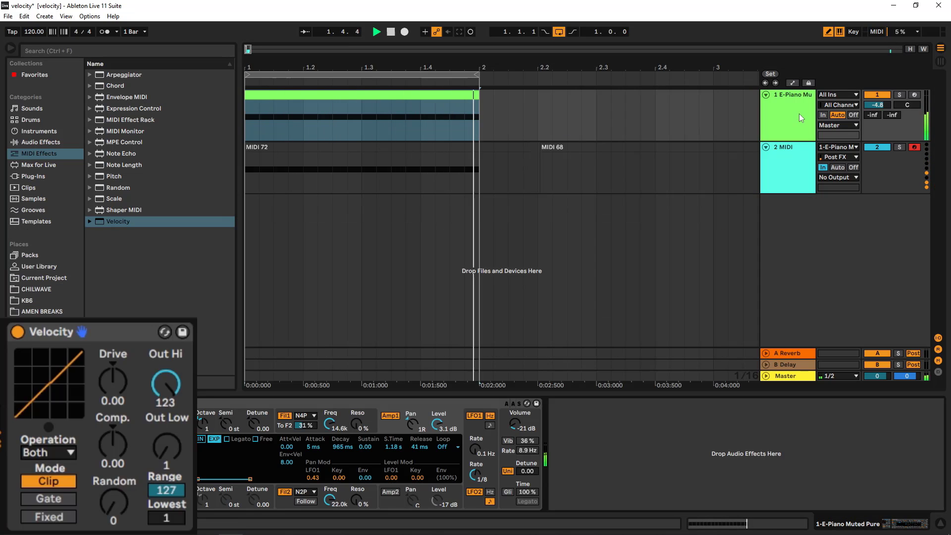
- Set Drive to 0.40, Comp. to -0.67, Out Low to 45 and Out Hi to 90, then stop playback
drag(117, 438, 116, 471)
drag(114, 384, 114, 364)
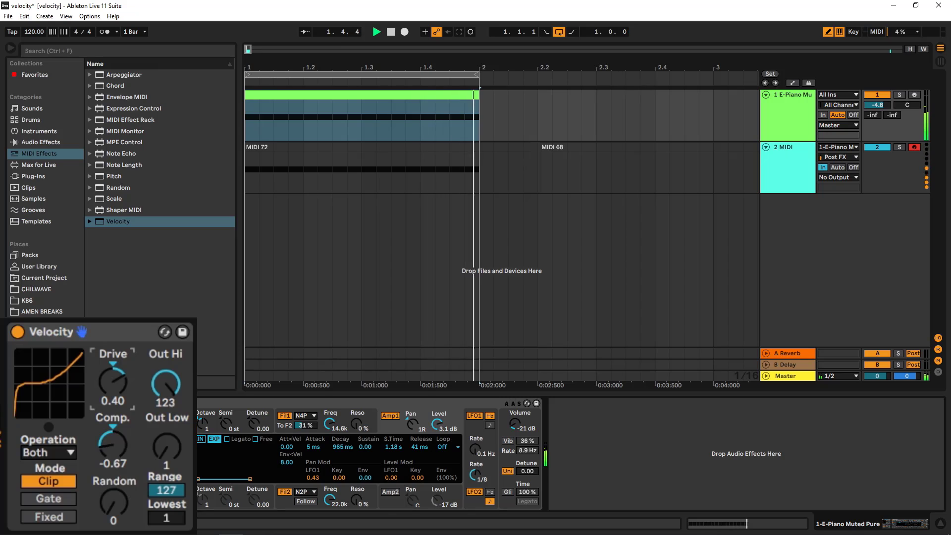
drag(166, 445, 166, 428)
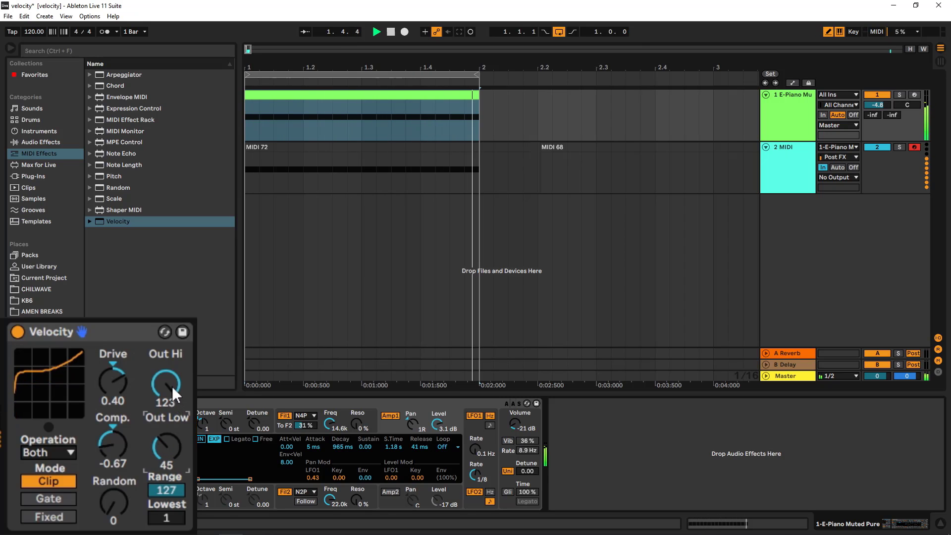
drag(171, 385, 172, 396)
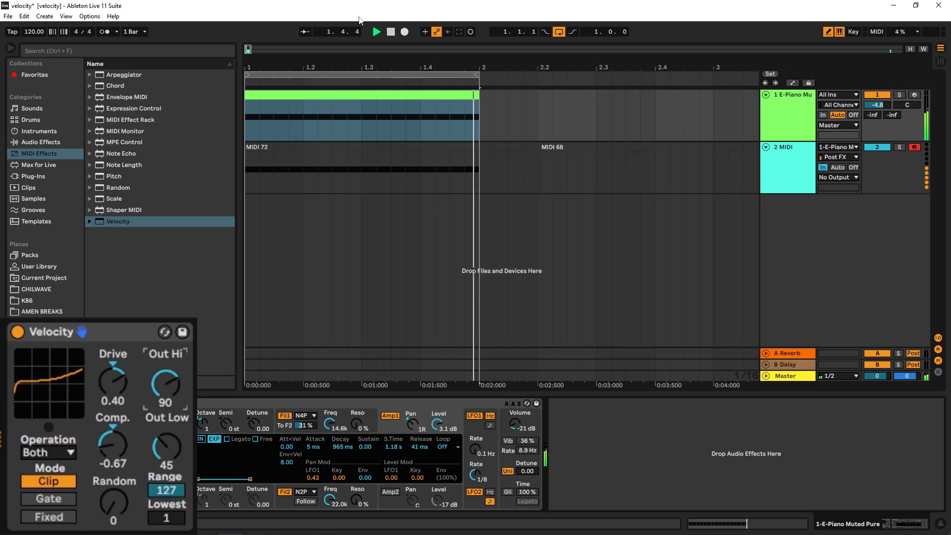
click(391, 32)
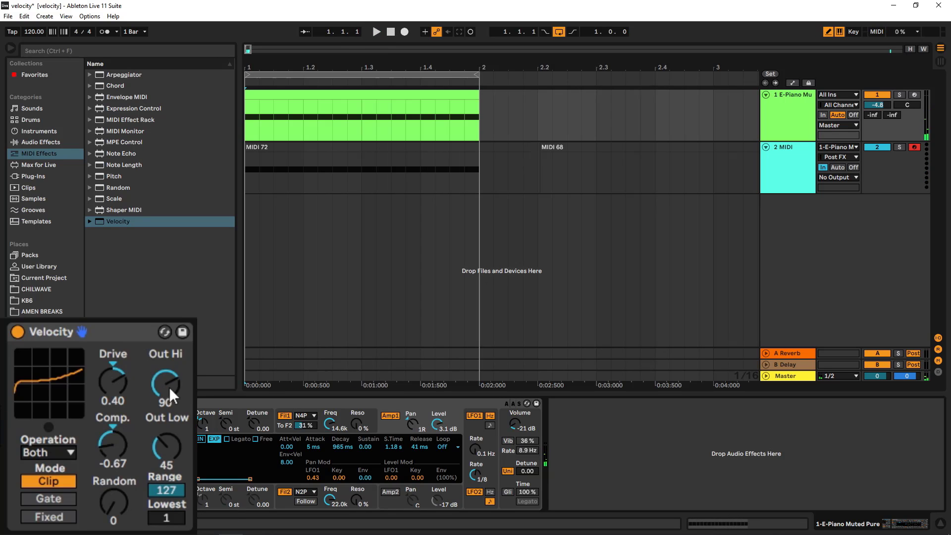
- Reset Drive to 0.00 and set Out Hi to 125, Comp. to 0.02 and Out Low to 0
drag(168, 388, 170, 348)
drag(168, 450, 171, 488)
drag(112, 441, 127, 390)
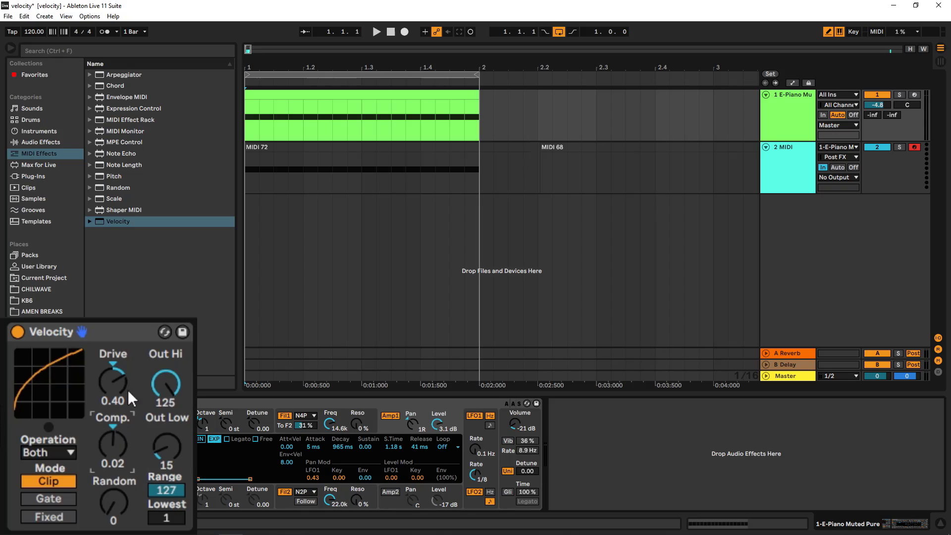
click(122, 383)
key(Delete)
drag(166, 446, 174, 387)
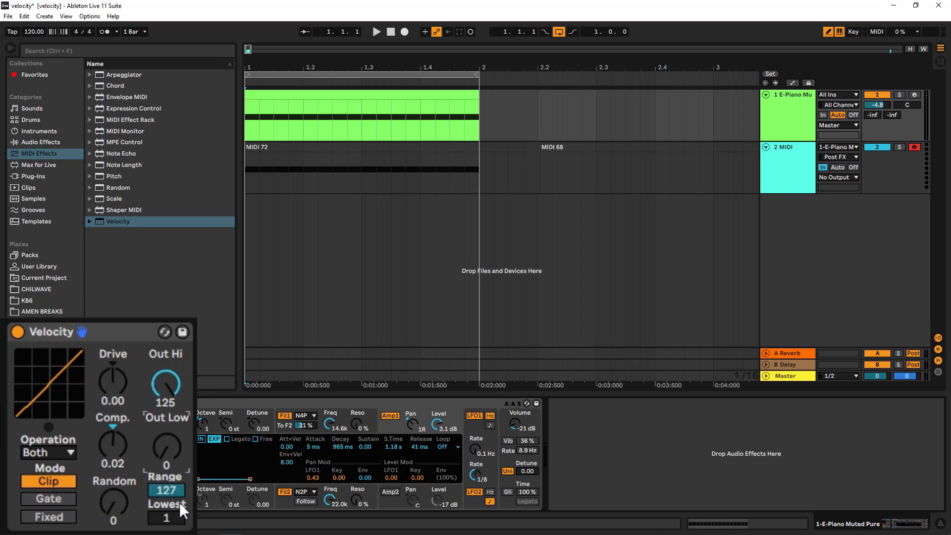
- Switch the Velocity mode to Gate and check the E-Piano clip's note velocities in the clip view
click(61, 496)
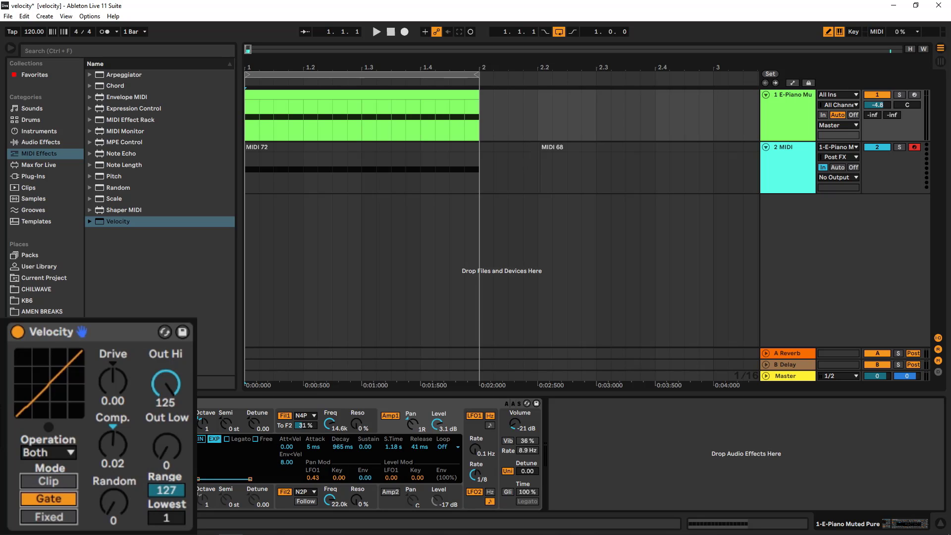
double_click(387, 97)
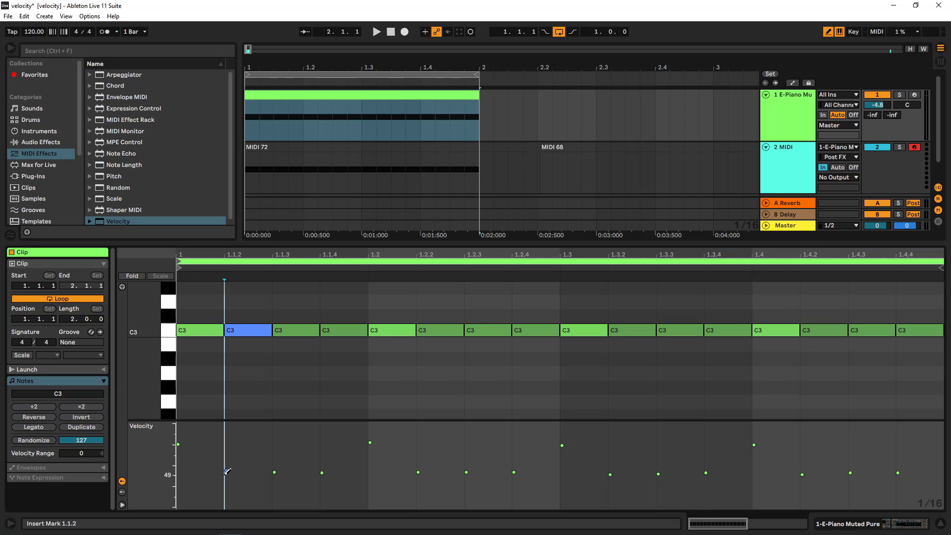
drag(231, 469, 229, 470)
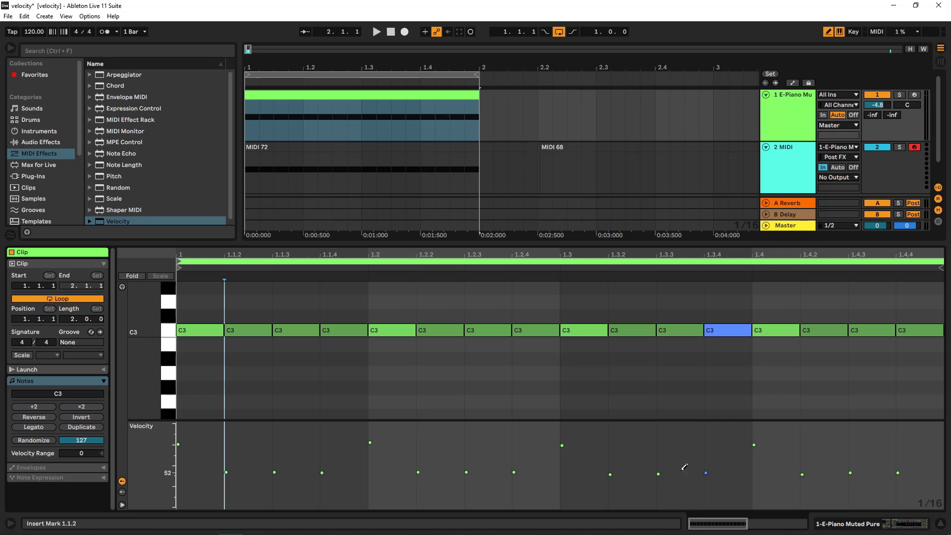
click(800, 120)
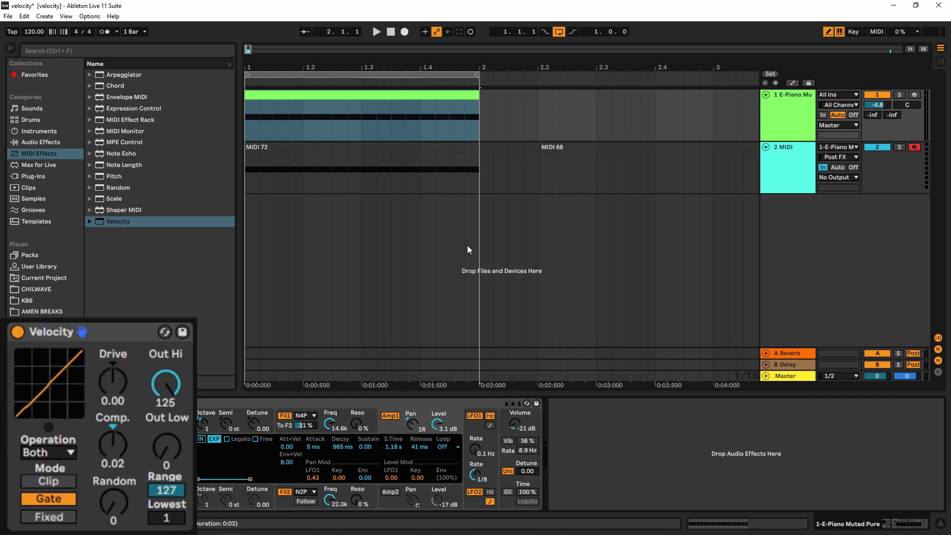
double_click(433, 93)
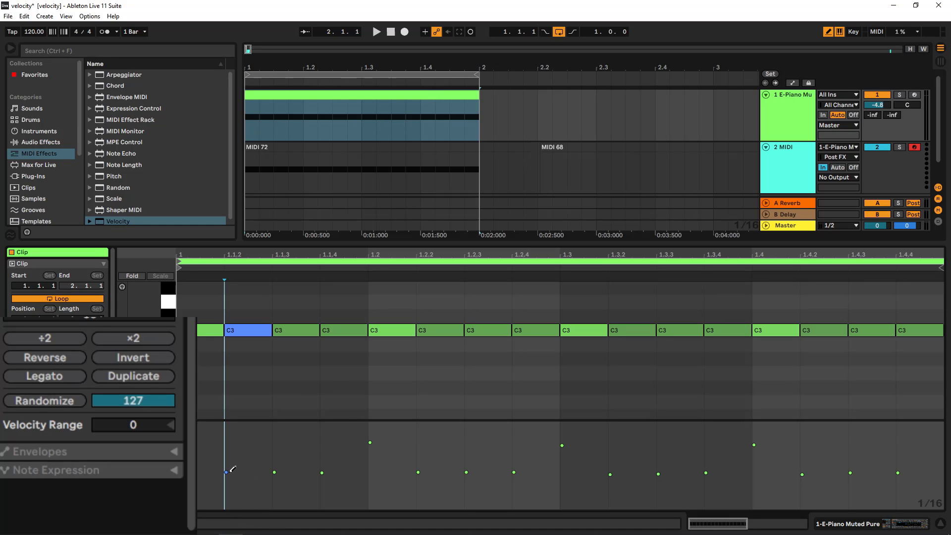
click(777, 133)
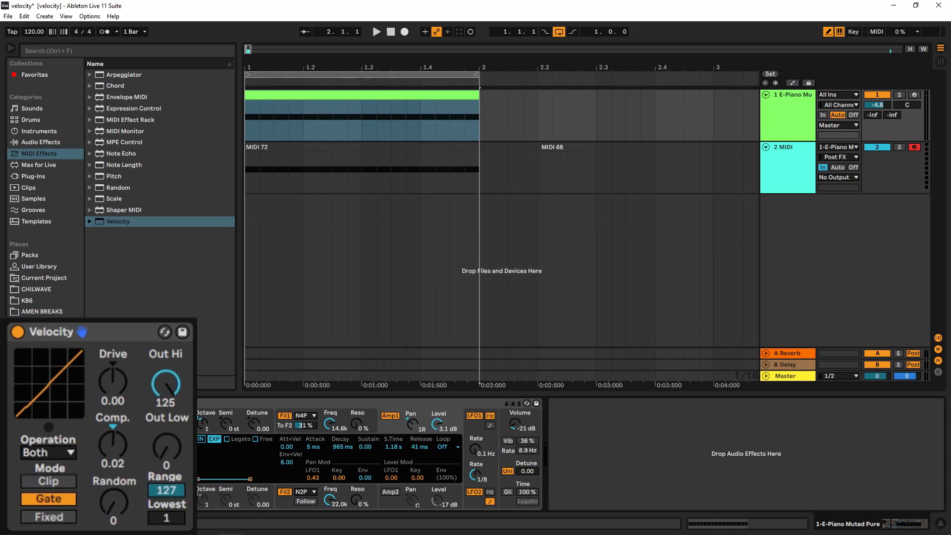
- Set Lowest to 60, play the E-Piano clip and raise Drive to 0.35, then stop
drag(167, 518, 167, 512)
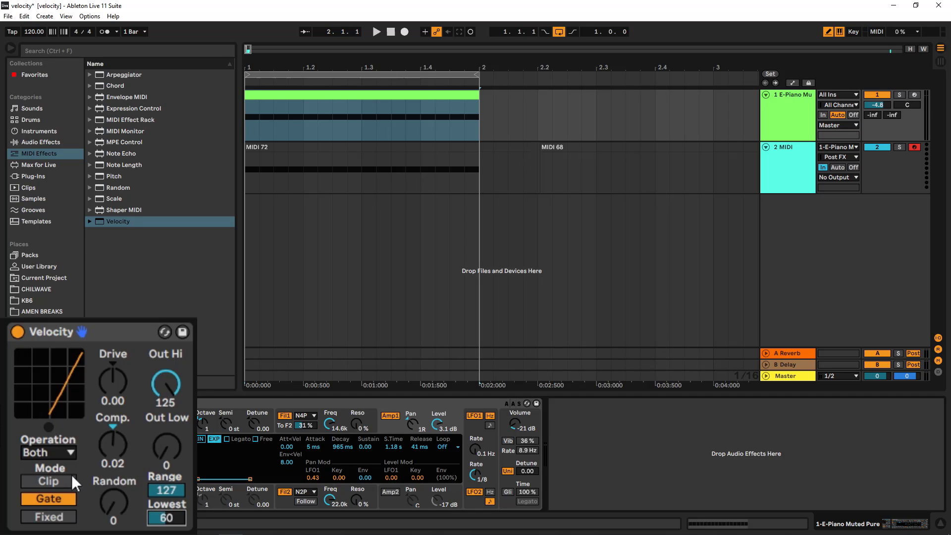
click(388, 32)
click(376, 32)
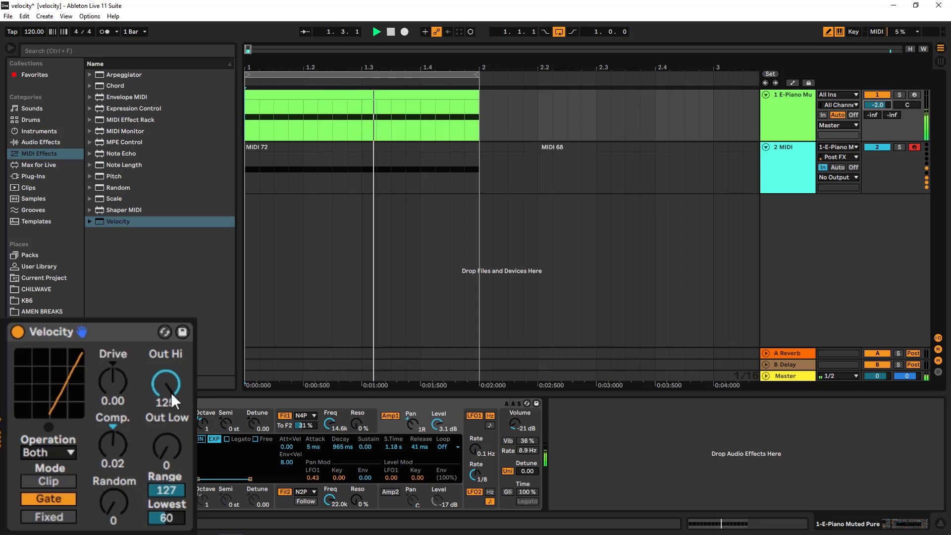
drag(108, 385, 109, 367)
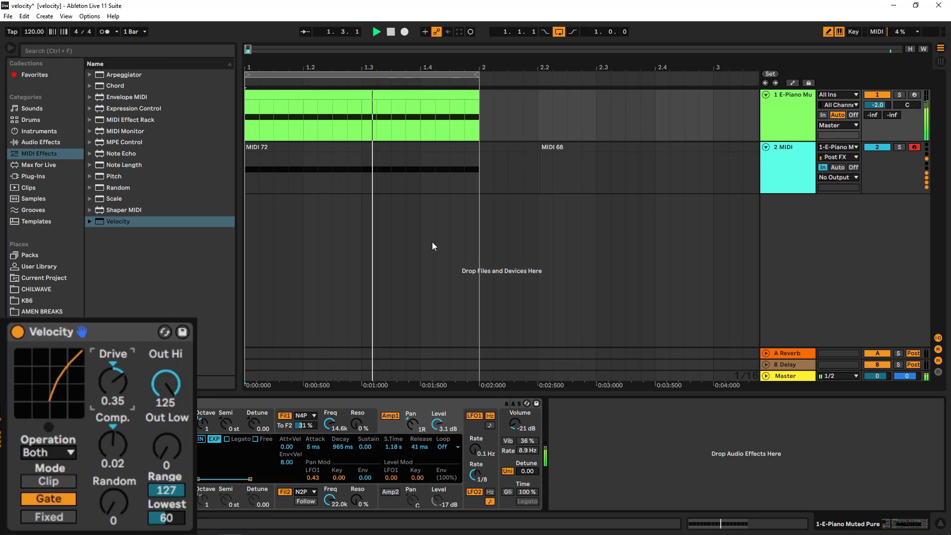
click(390, 32)
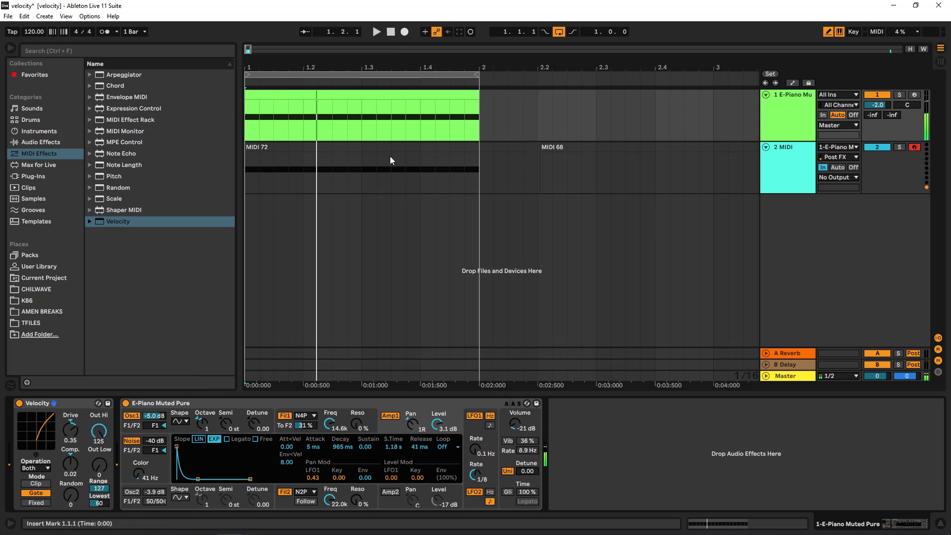
- Delete the old recording, turn off the loop and record the E-Piano clip onto the MIDI track
click(391, 156)
key(Delete)
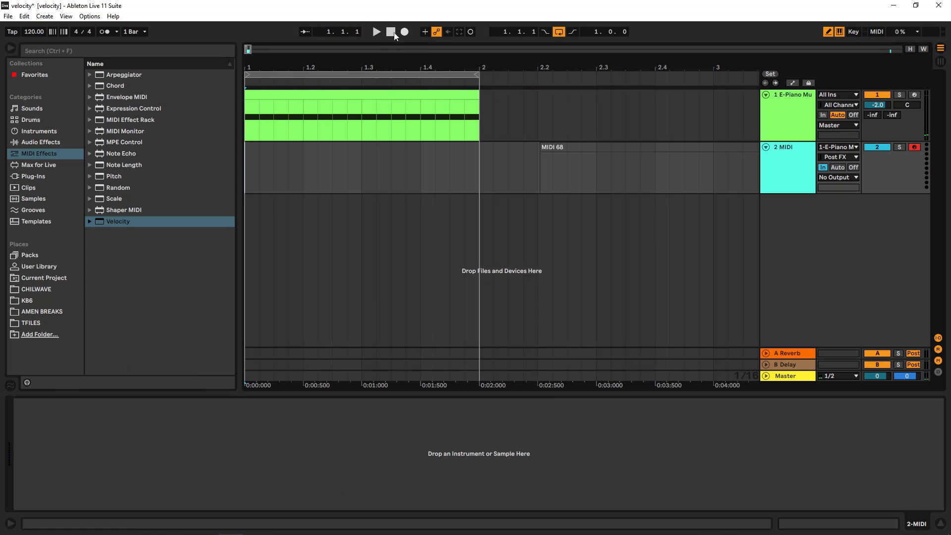
key(ctrl+l)
click(404, 32)
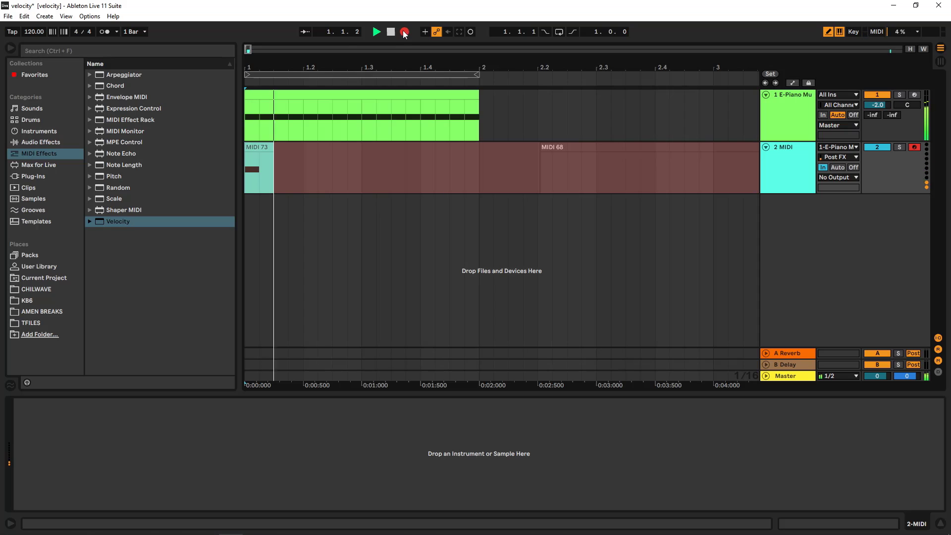
click(390, 31)
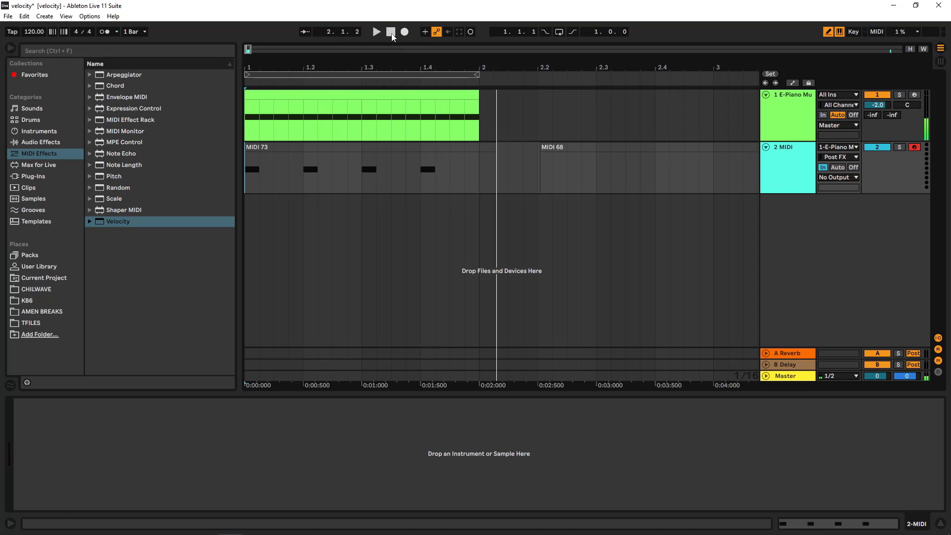
- Open the new recording to view its note velocities, then return to the device view
double_click(395, 151)
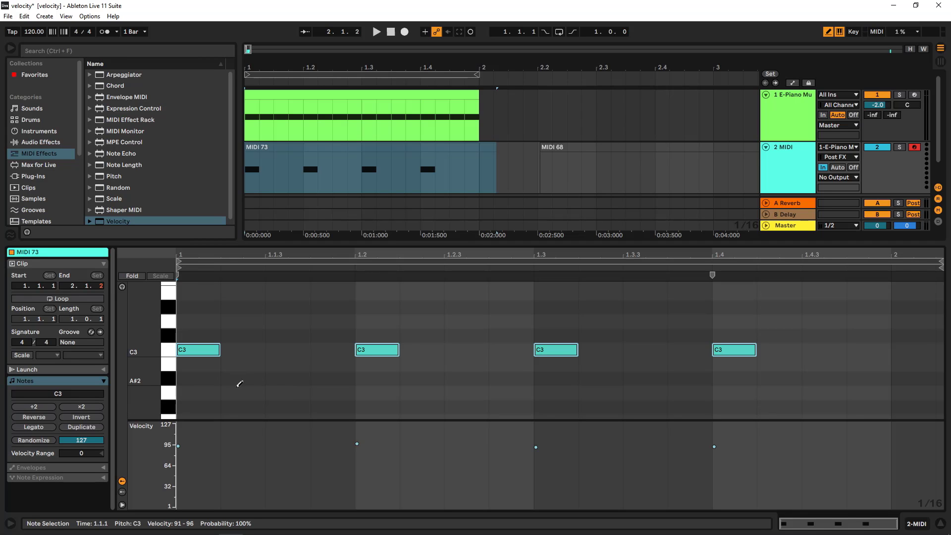
key(shift+Tab)
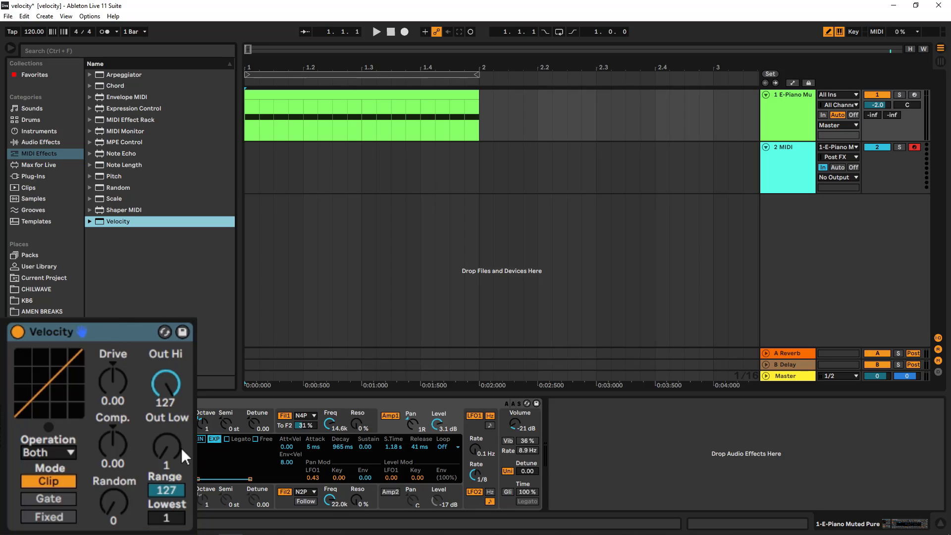
- Set Lowest to 0 and switch the Velocity mode back to Clip
click(166, 517)
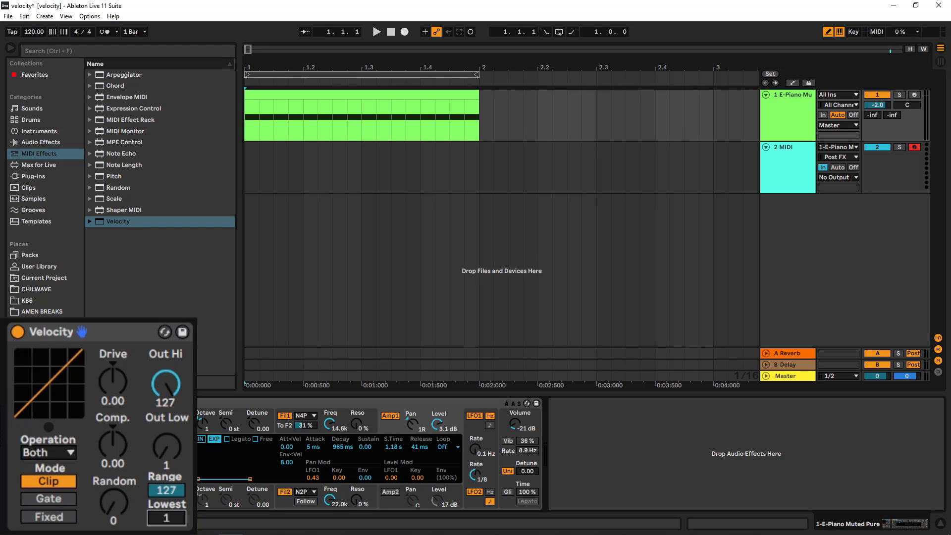
drag(166, 517, 167, 523)
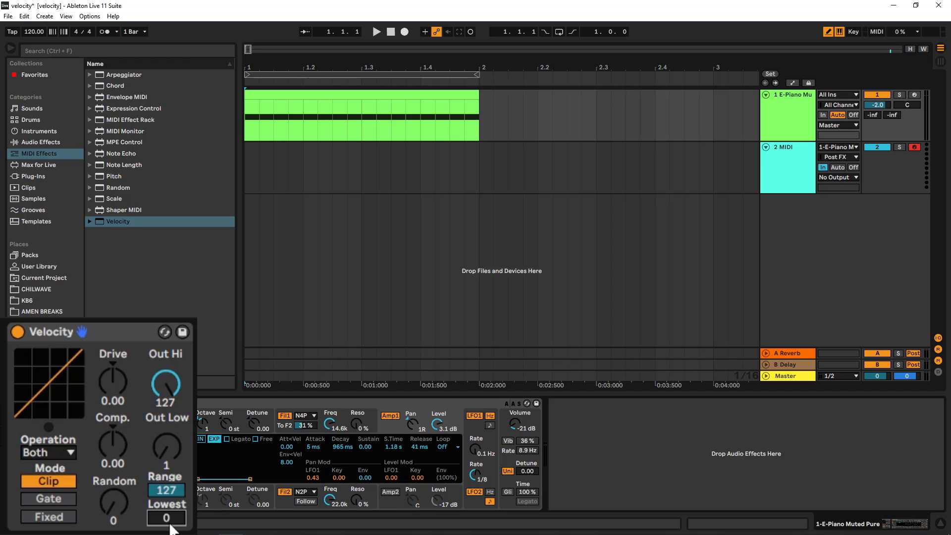
click(52, 496)
click(62, 478)
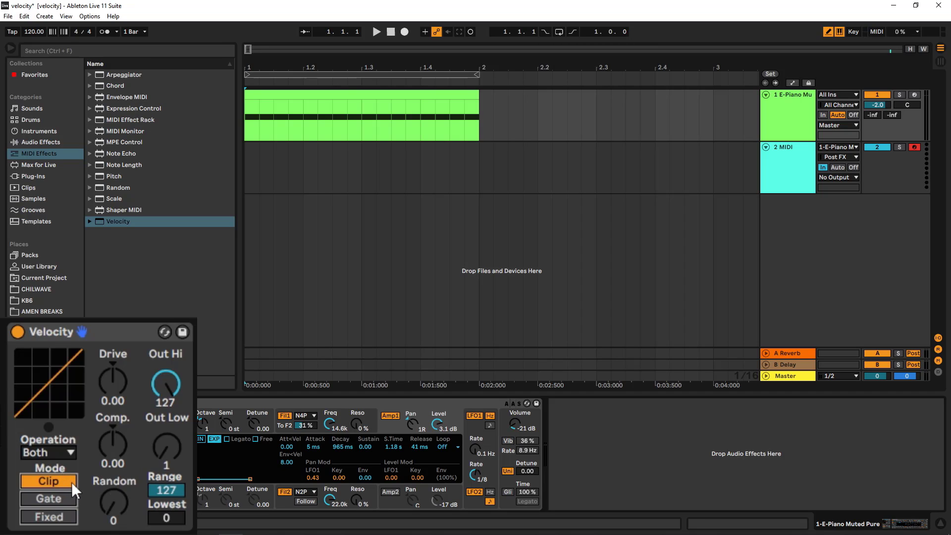
click(111, 464)
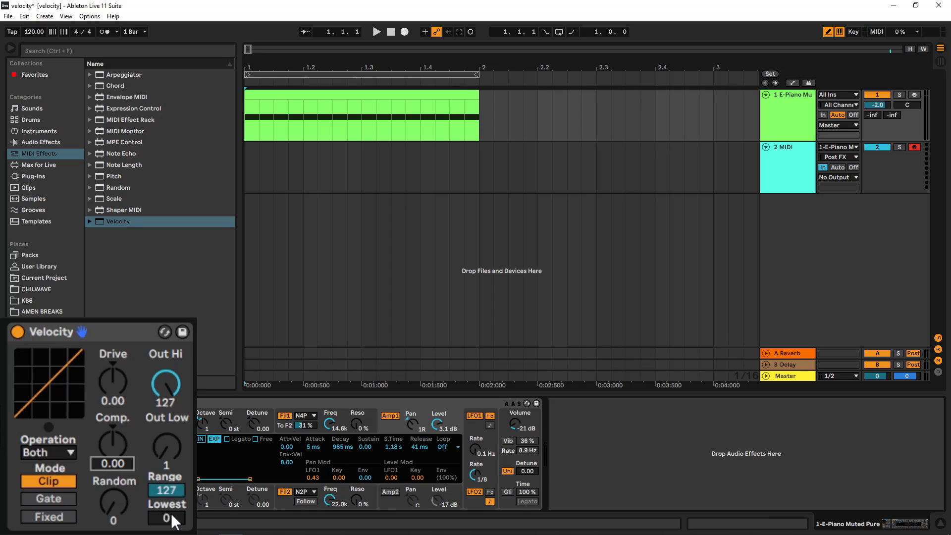
- Open the E-Piano clip to check its note velocities, then return to the device view
double_click(352, 94)
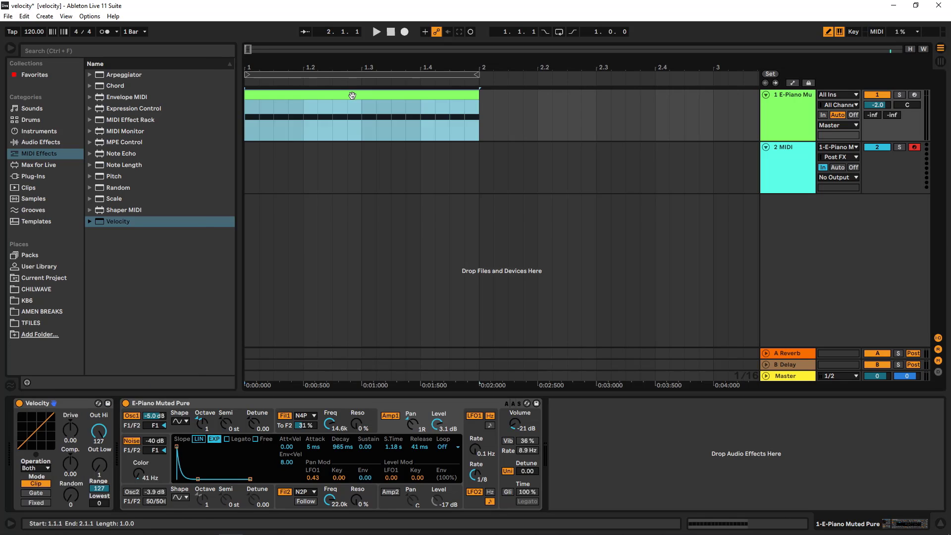
click(217, 479)
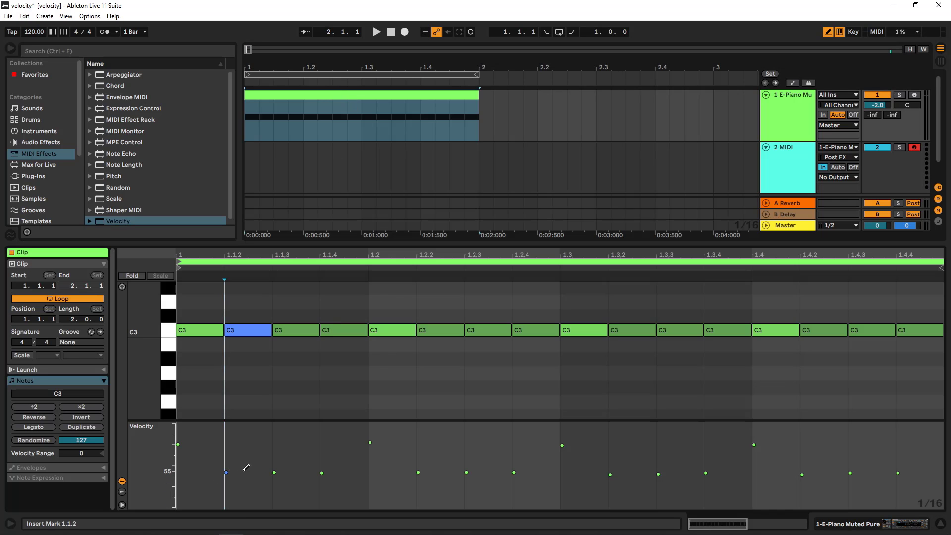
click(768, 169)
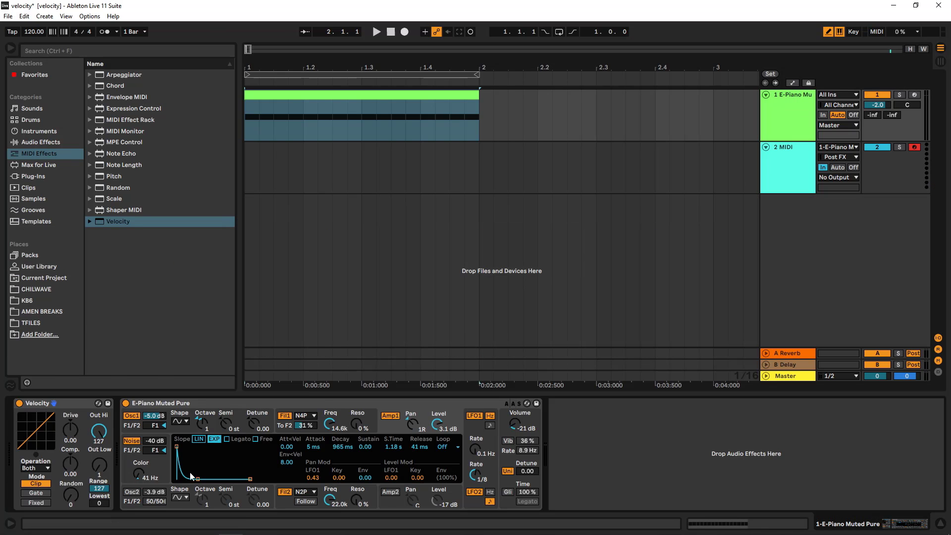
- Set Lowest to 60 in Clip mode and play the E-Piano clip to preview it
drag(167, 517, 90, 448)
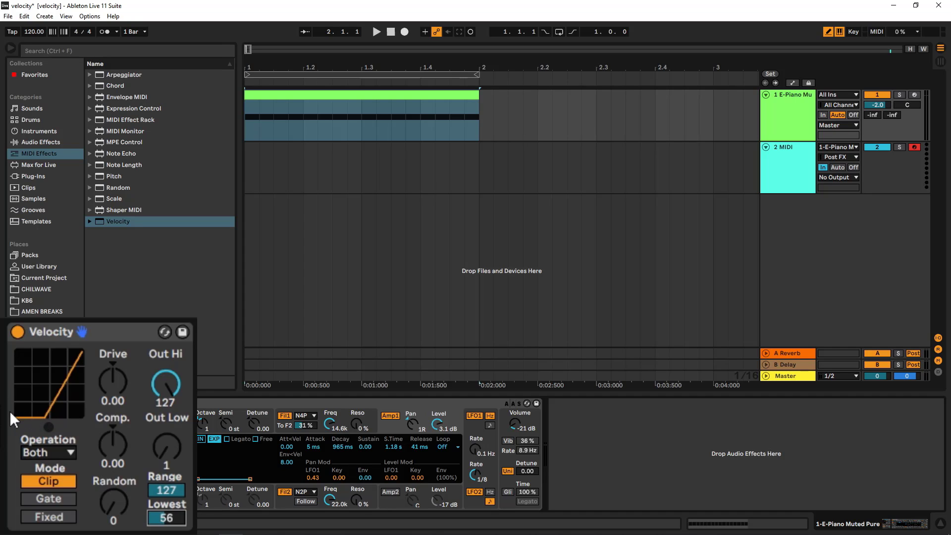
drag(37, 412, 37, 410)
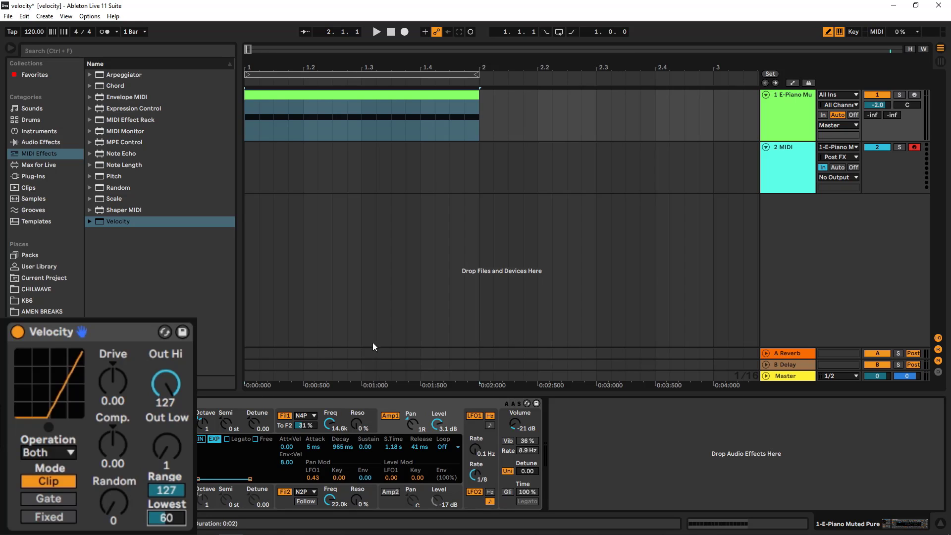
click(375, 32)
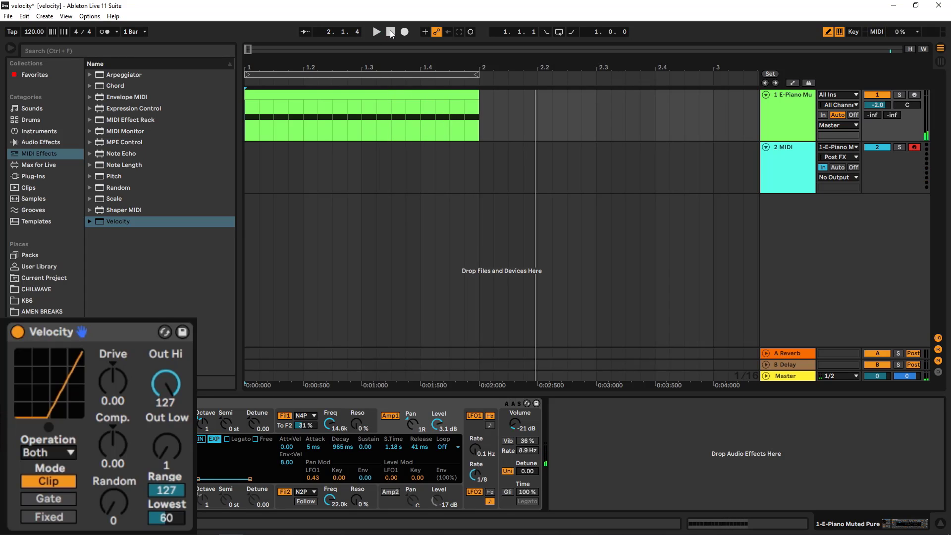
click(391, 33)
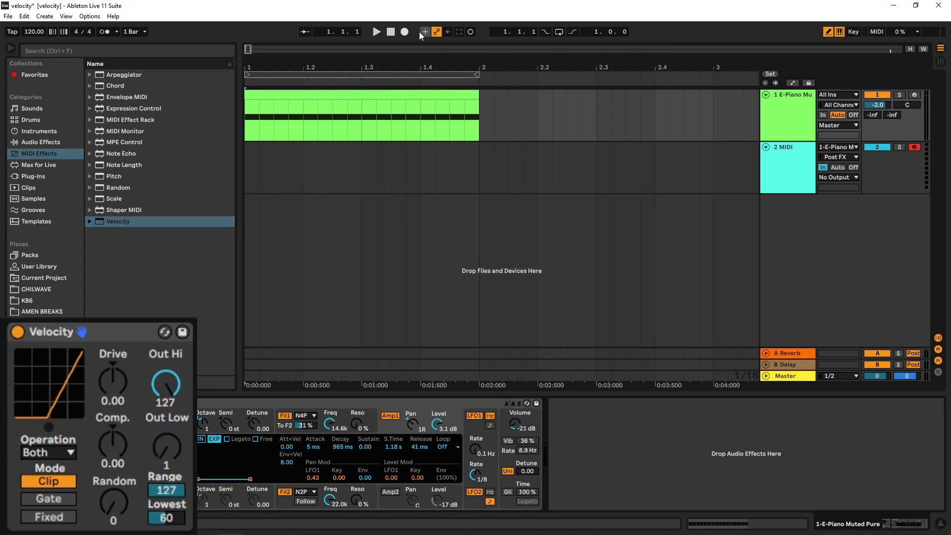
- Record the E-Piano clip through the Velocity device onto the MIDI track and open the recording
click(405, 32)
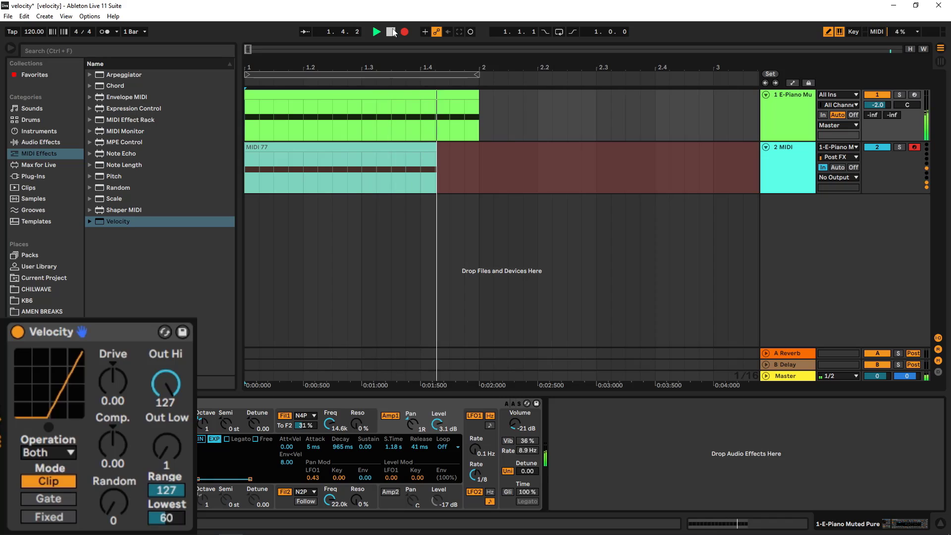
click(390, 32)
double_click(413, 149)
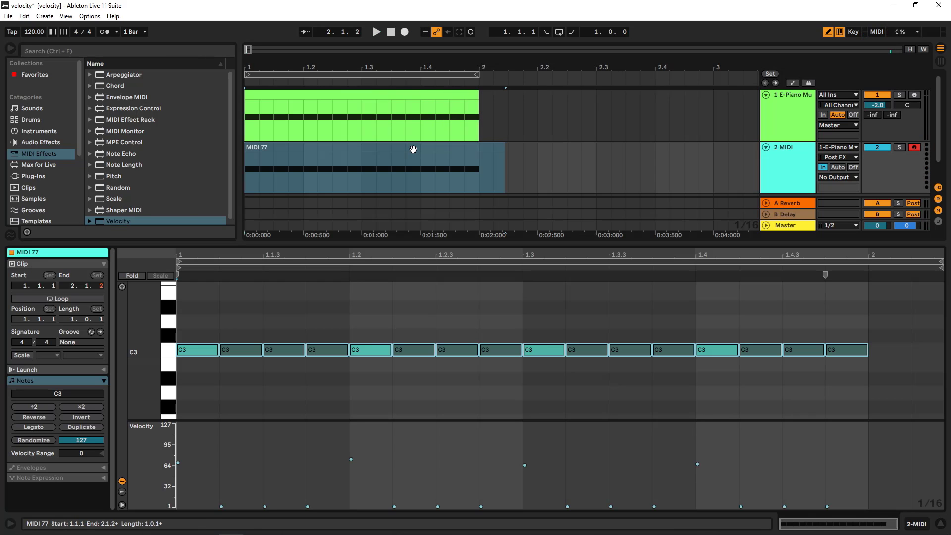
- Inspect the recorded clip's and the original E-Piano clip's note velocities, then return to the Velocity device
click(460, 143)
click(239, 349)
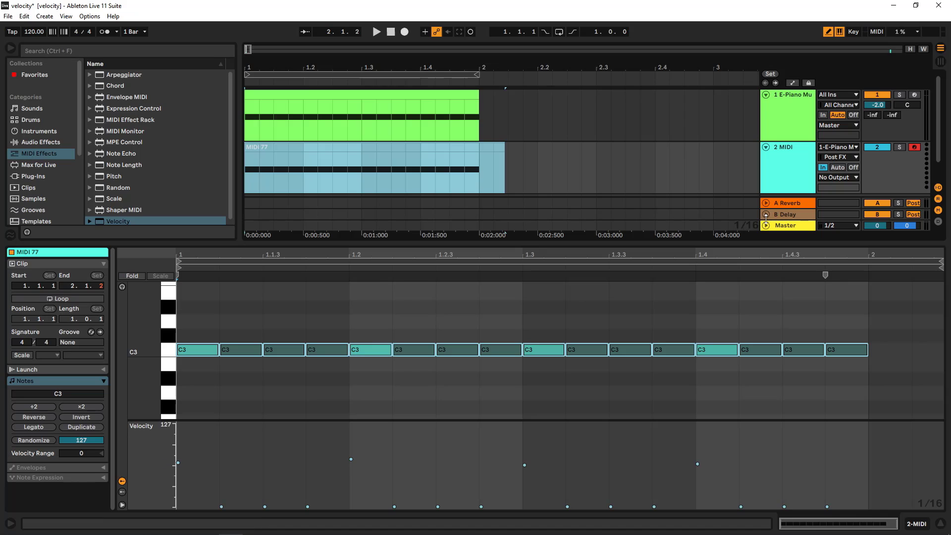
click(796, 166)
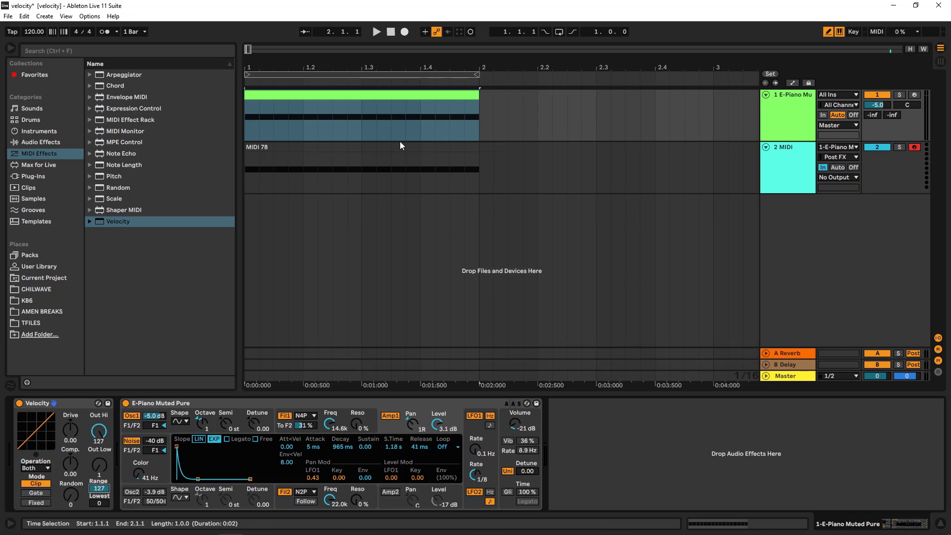
click(397, 123)
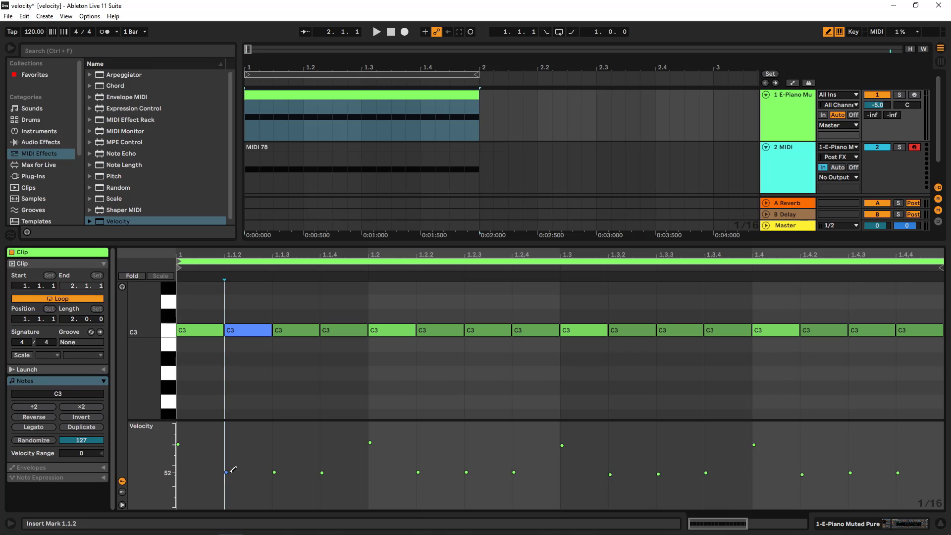
click(752, 147)
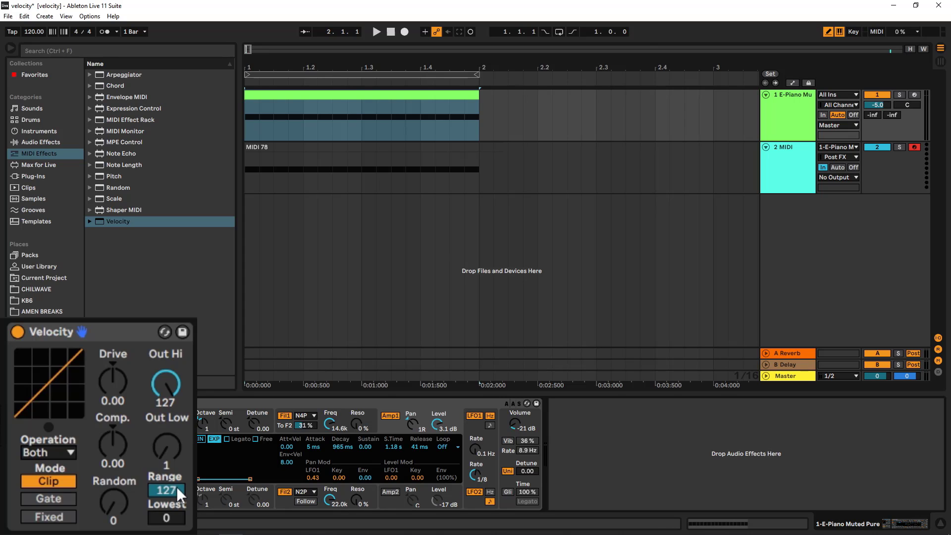
- Set the Velocity device's Range to 82 in Clip mode
drag(176, 487, 177, 505)
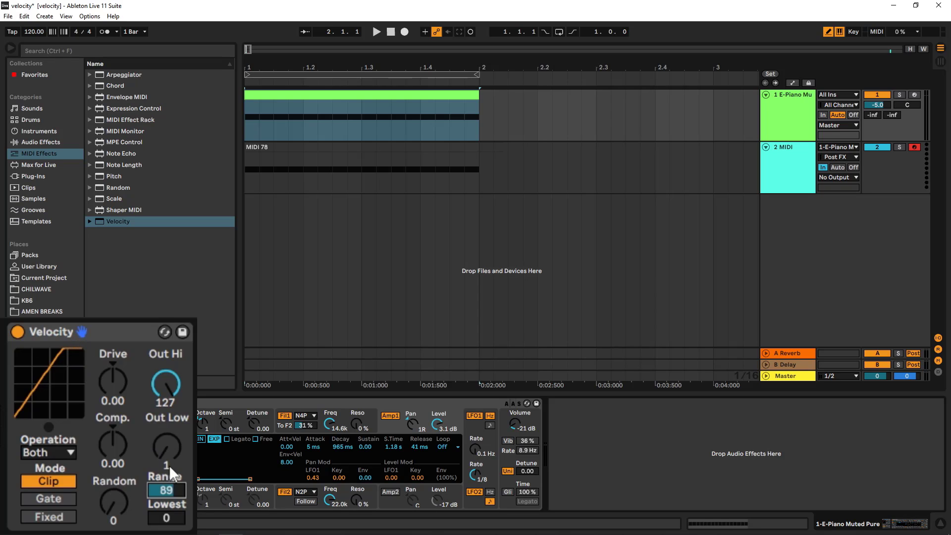
drag(167, 491, 184, 477)
drag(166, 491, 166, 513)
drag(167, 489, 167, 467)
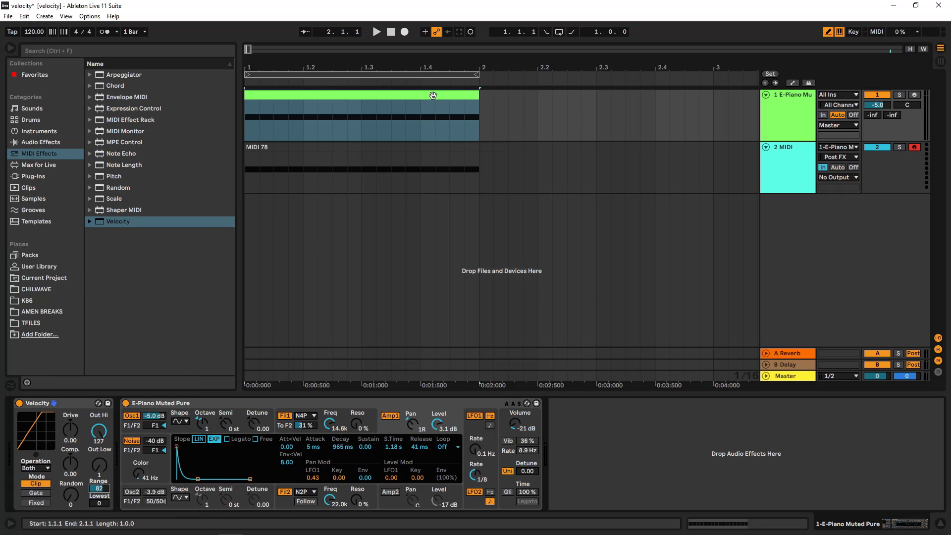
- Open the E-Piano clip to check individual note velocities, then return to the device view
double_click(423, 119)
click(178, 444)
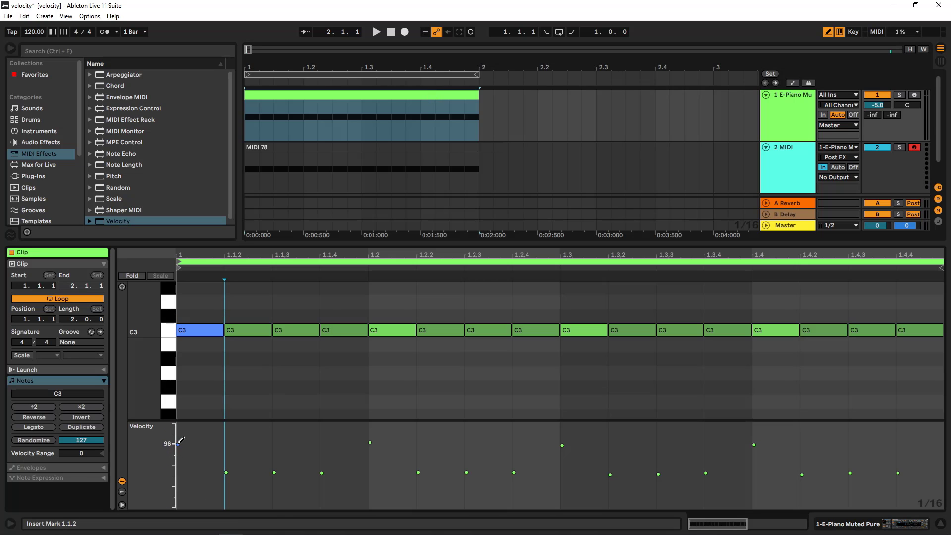
click(321, 473)
click(370, 441)
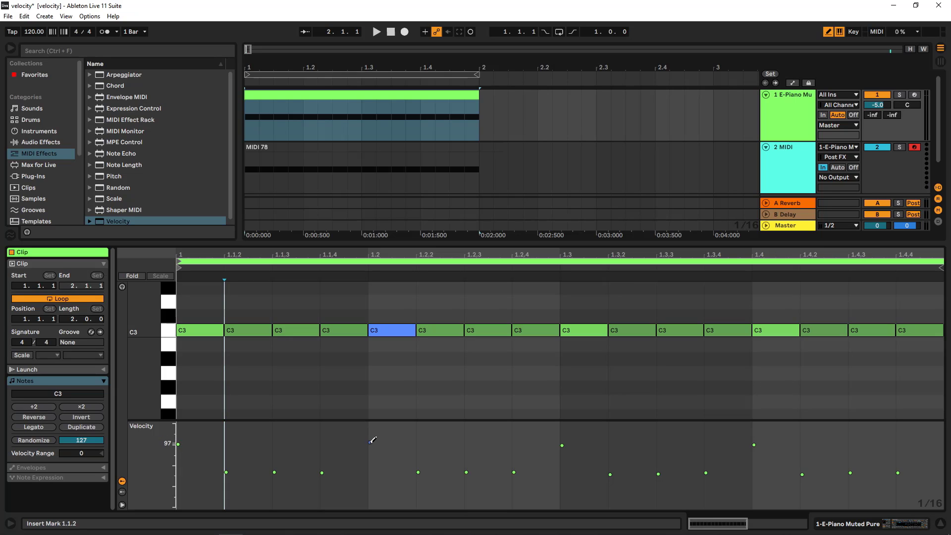
click(803, 142)
double_click(803, 141)
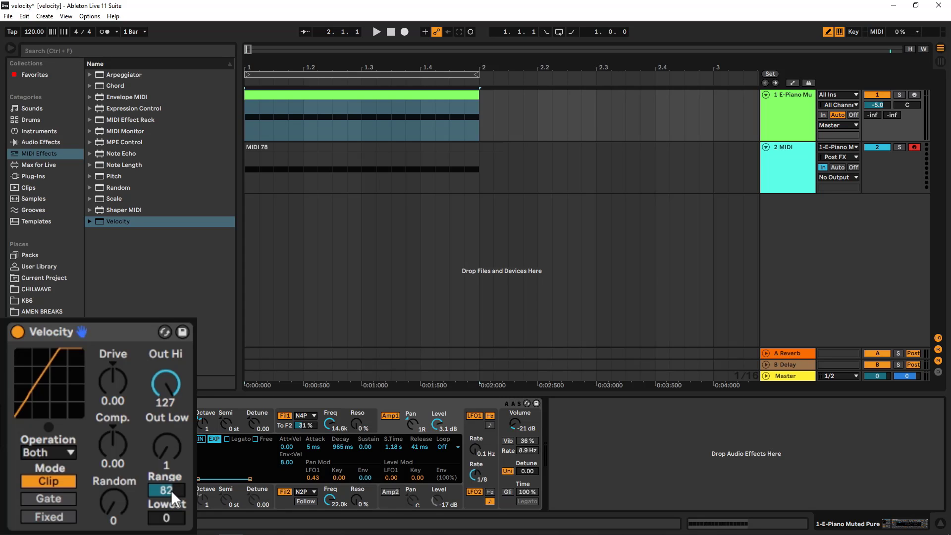
- Record the E-Piano clip through the Velocity device onto the MIDI track and open the recording to check its velocities
click(391, 33)
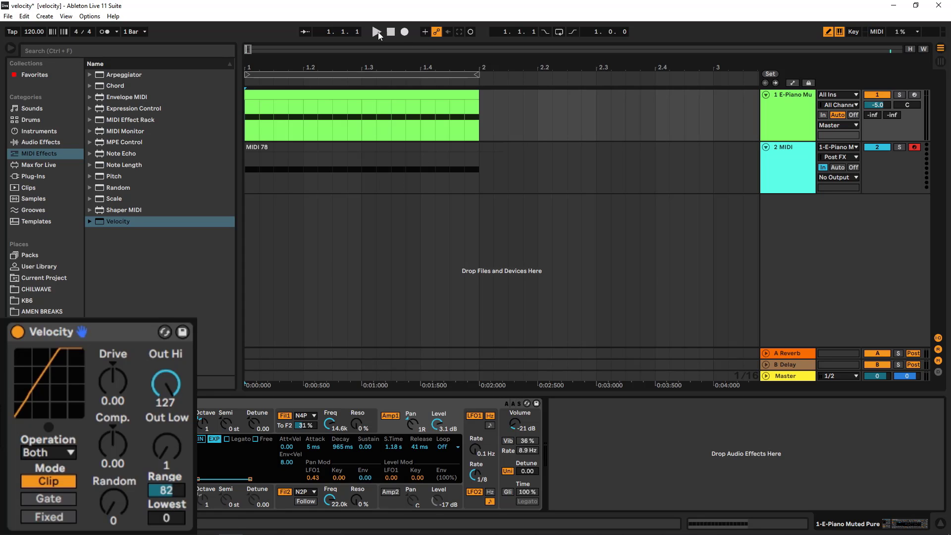
click(377, 32)
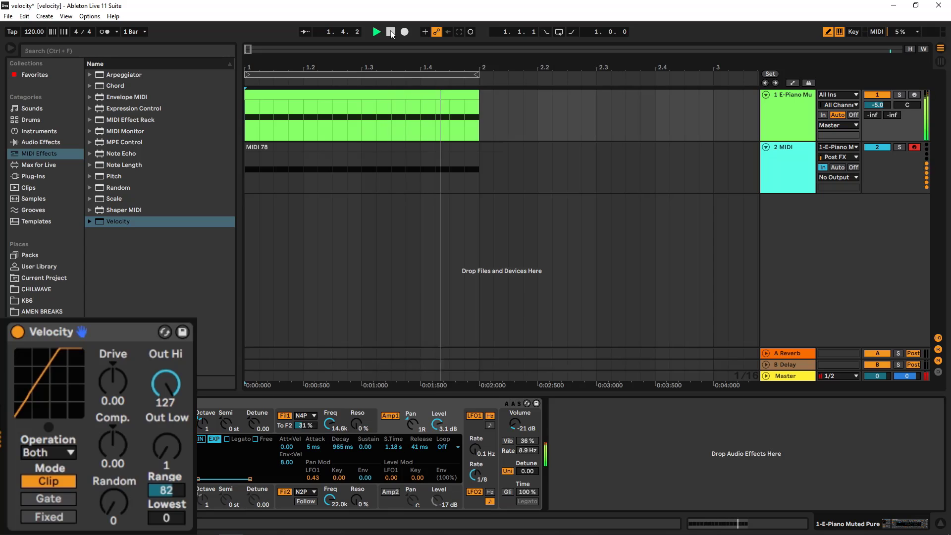
click(390, 32)
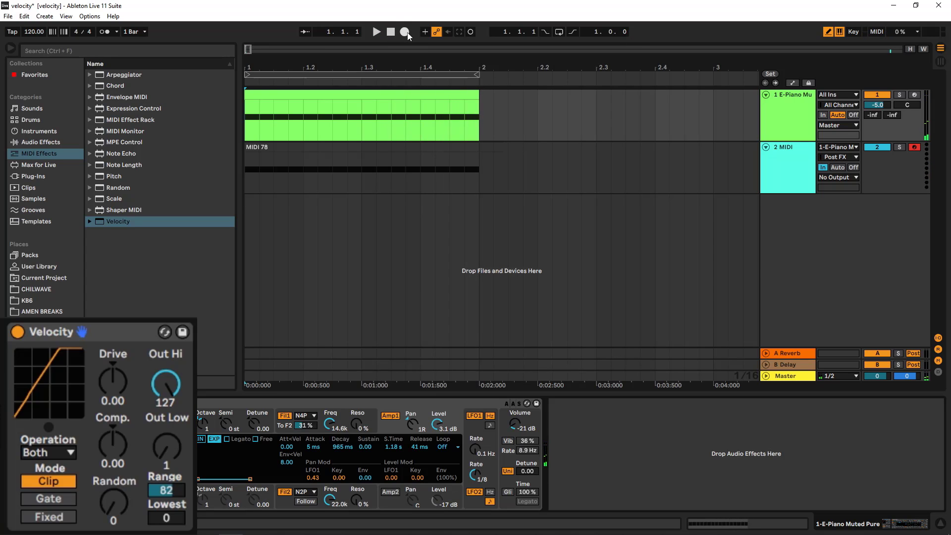
click(406, 32)
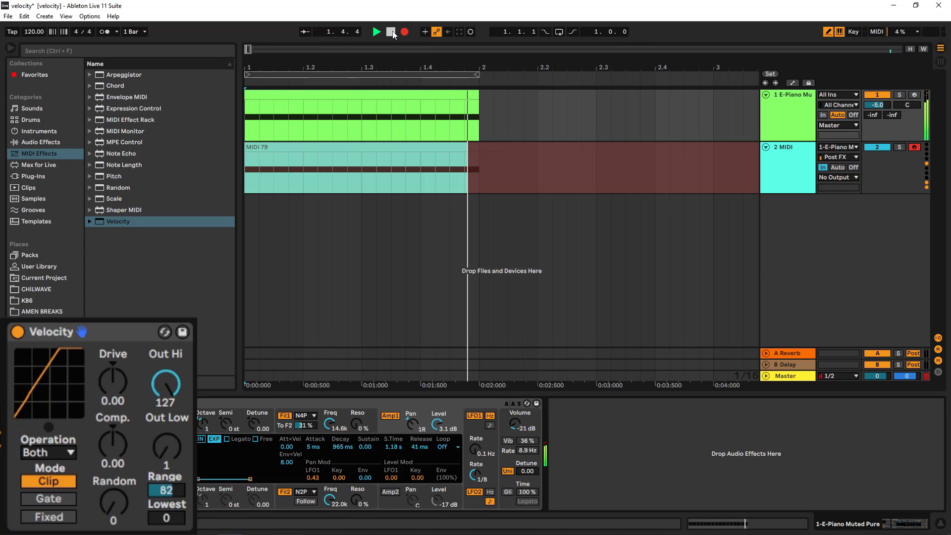
click(391, 32)
double_click(396, 149)
click(381, 349)
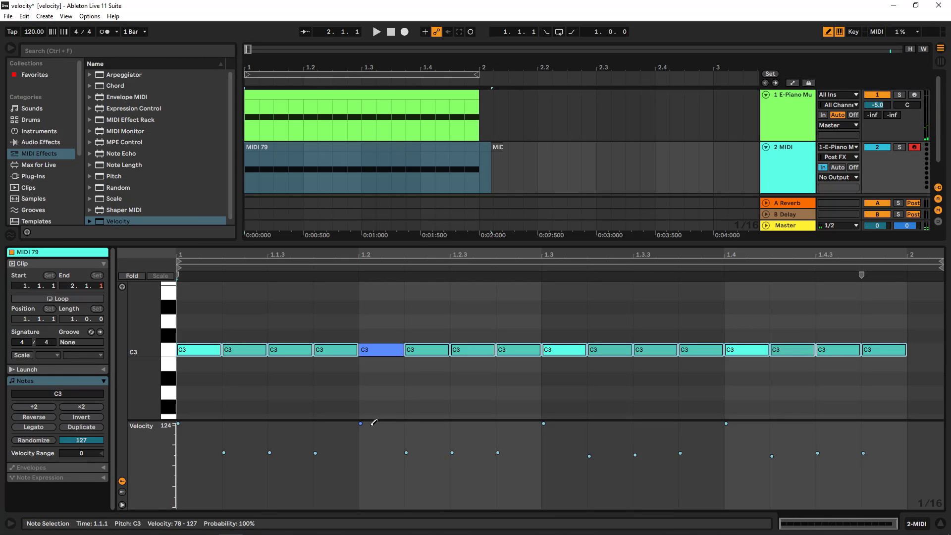
click(360, 420)
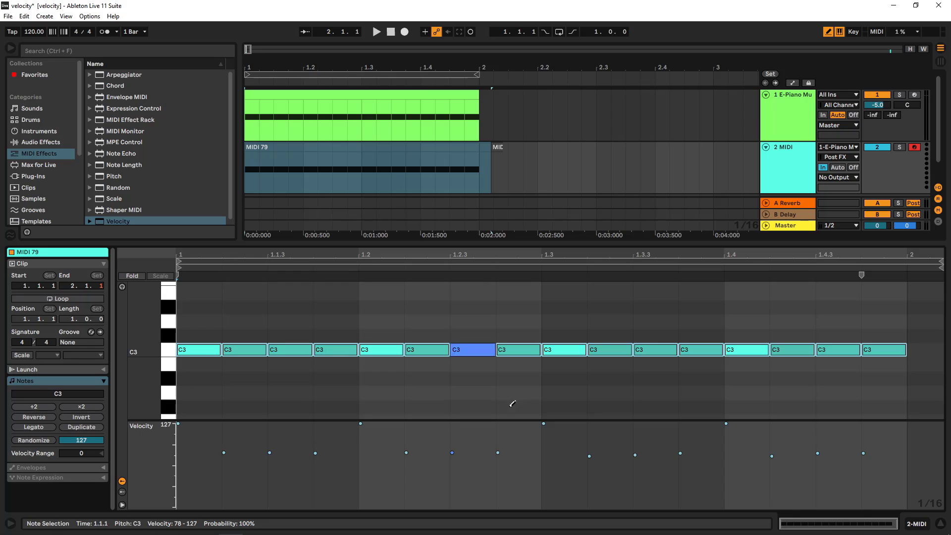
- Reset Comp., Out Low, Out Hi, Drive, Range and Lowest on the Velocity device to their defaults
click(379, 96)
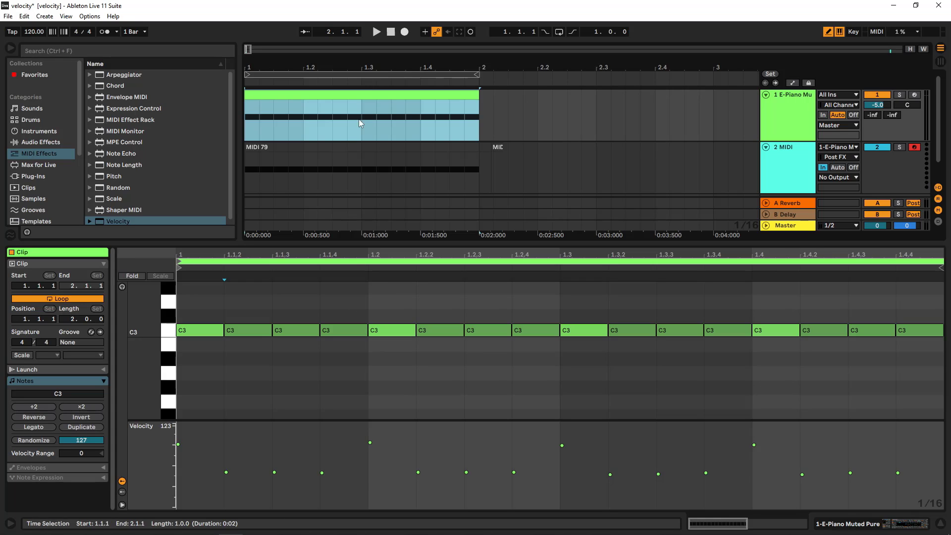
click(792, 125)
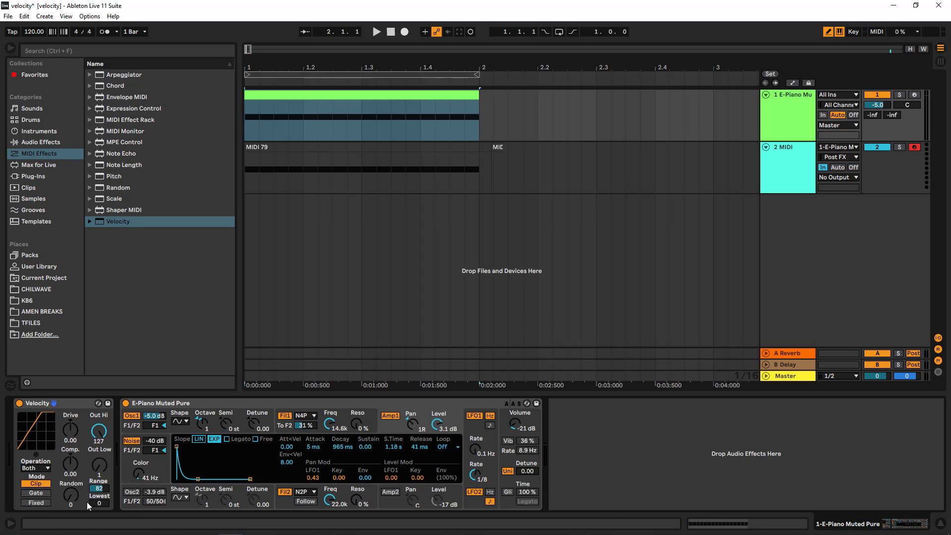
drag(101, 490, 87, 418)
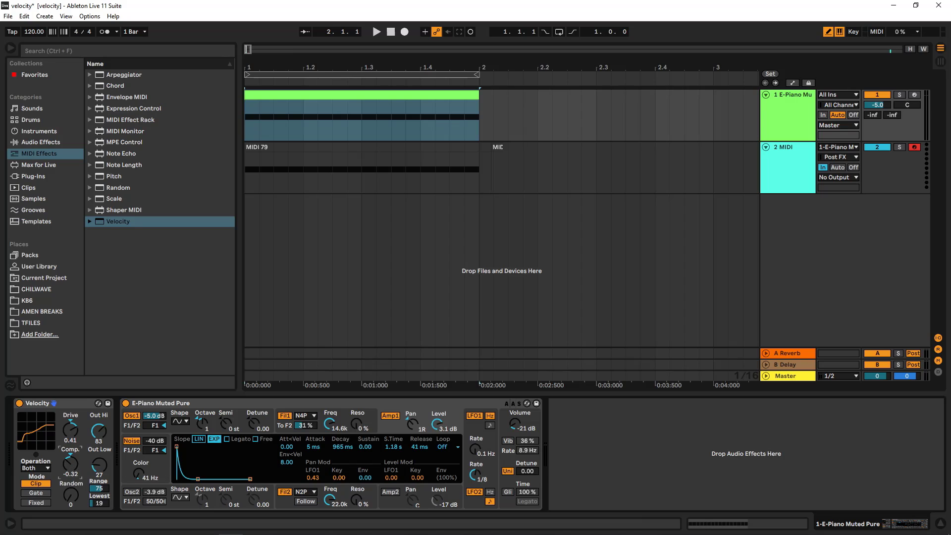
double_click(70, 464)
double_click(98, 466)
double_click(102, 434)
double_click(76, 434)
double_click(99, 488)
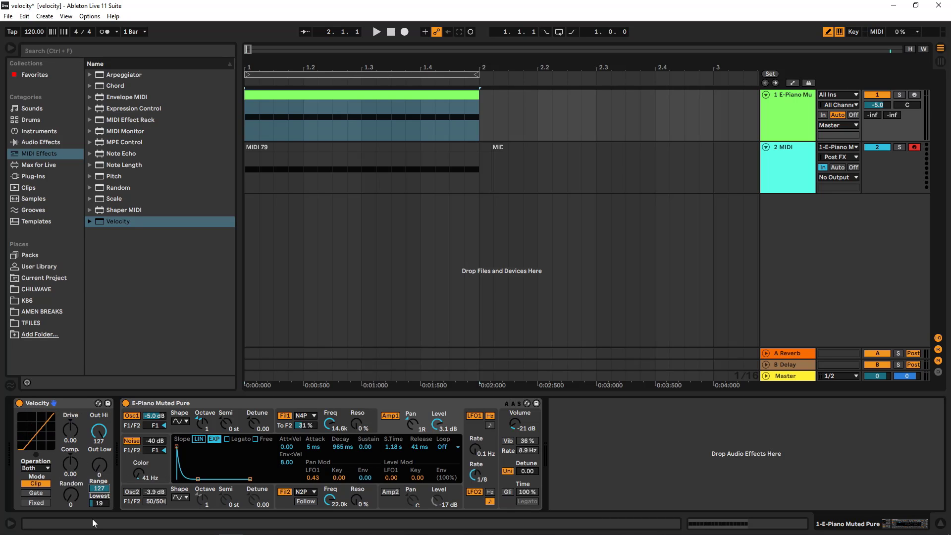
double_click(99, 502)
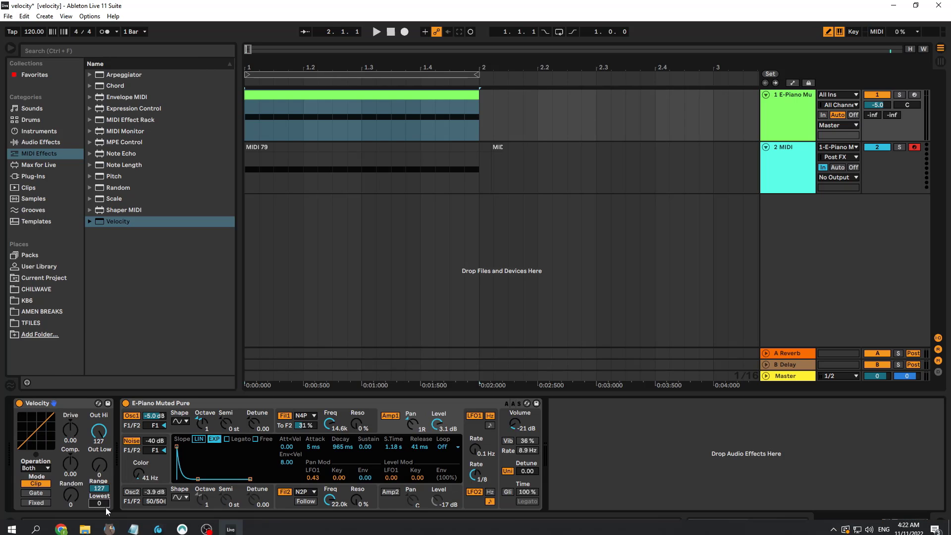
- Raise the Velocity device's Random amount to 64
drag(120, 495, 120, 471)
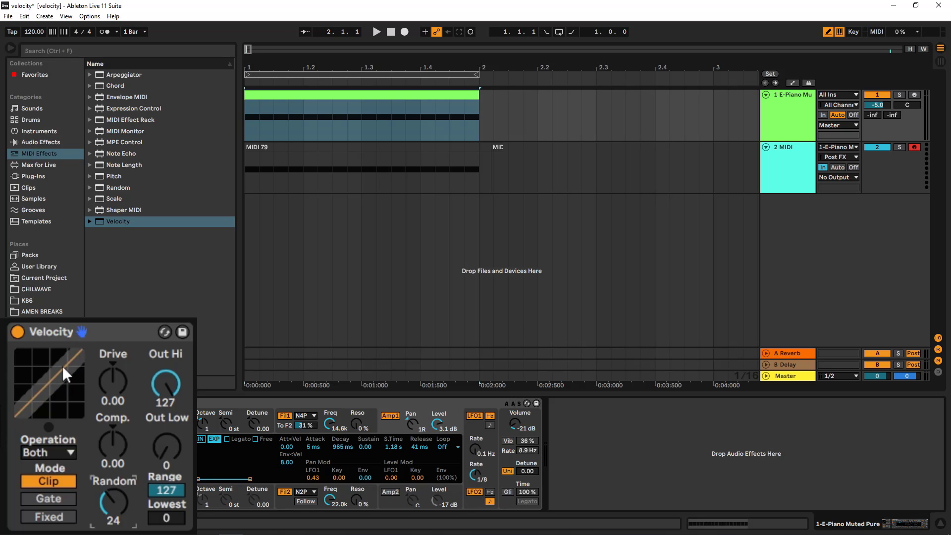
double_click(314, 94)
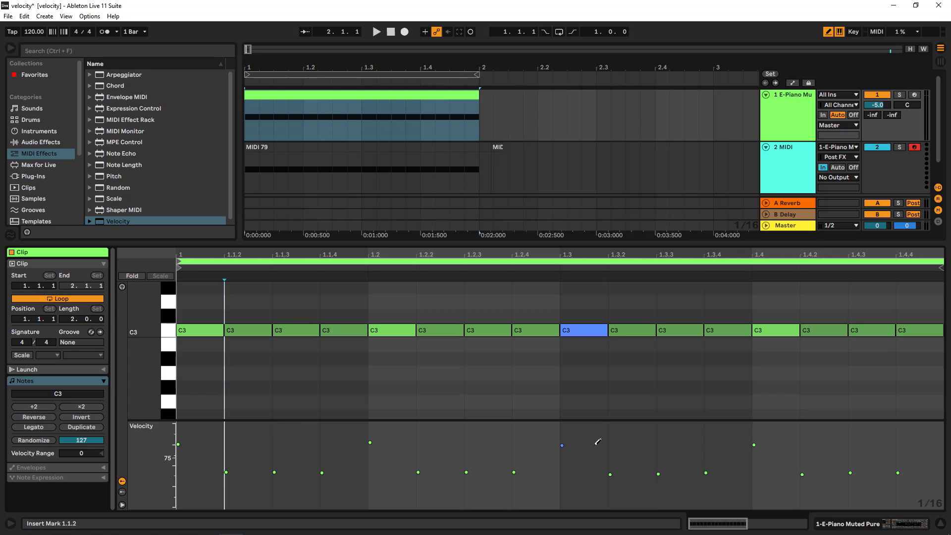
double_click(781, 127)
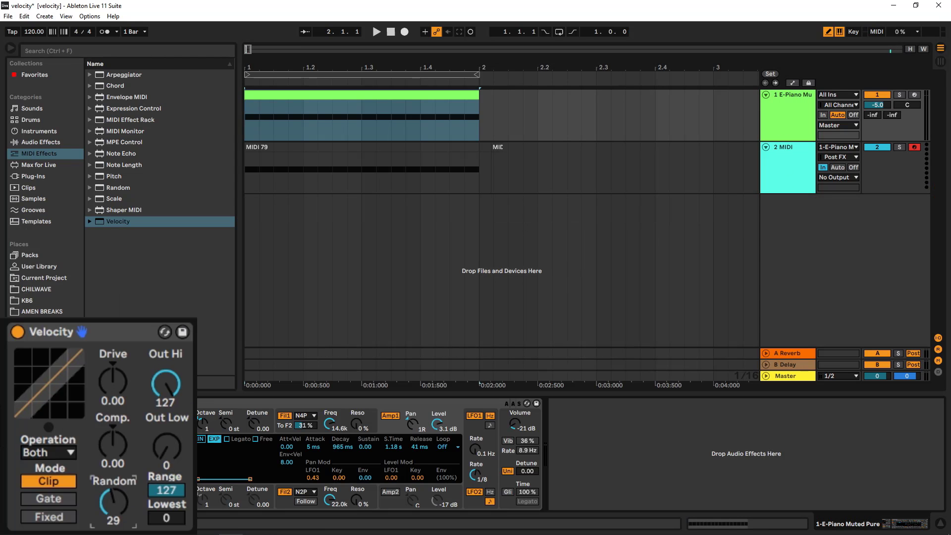
mouse_move(113, 502)
mouse_down()
mouse_move(118, 526)
mouse_move(117, 516)
mouse_up()
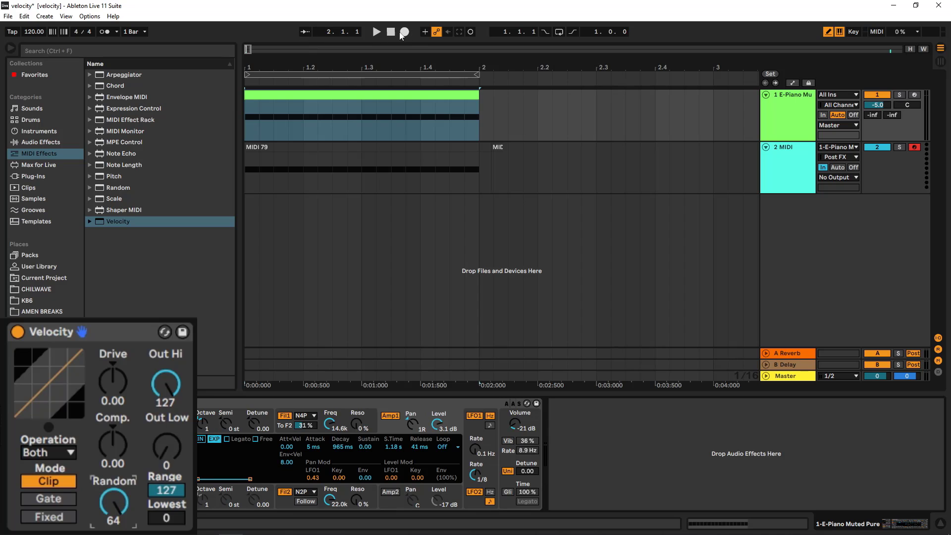
- Turn on looping and play the E-Piano clip to preview the randomized velocities
click(390, 32)
click(377, 32)
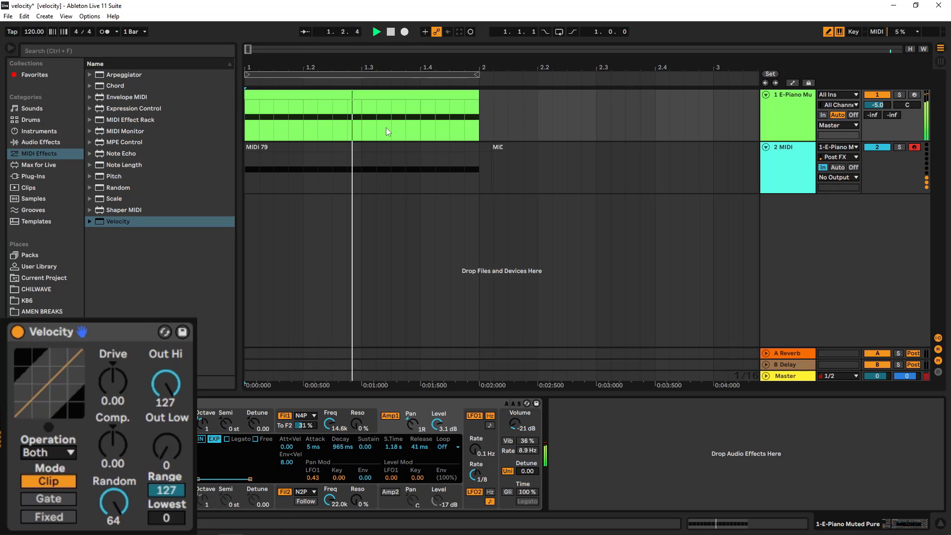
click(391, 32)
click(560, 32)
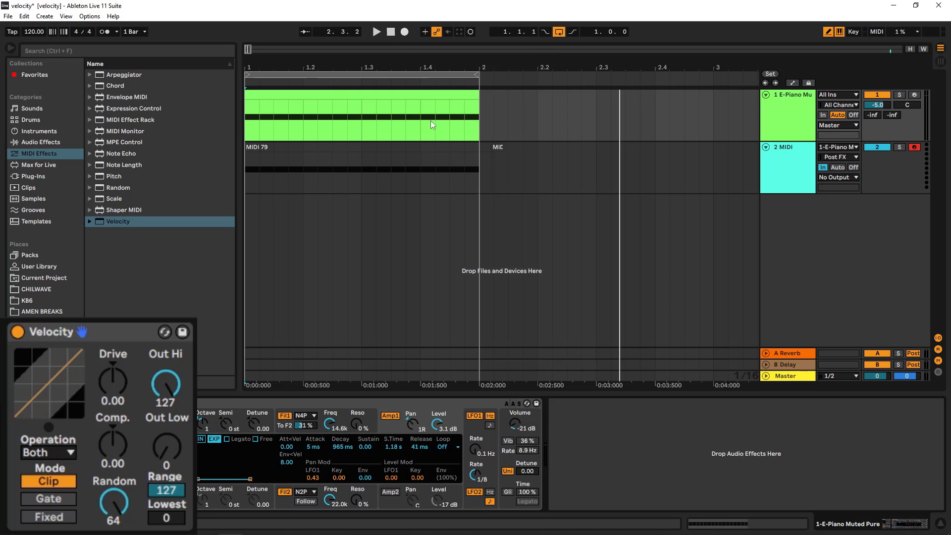
key(space)
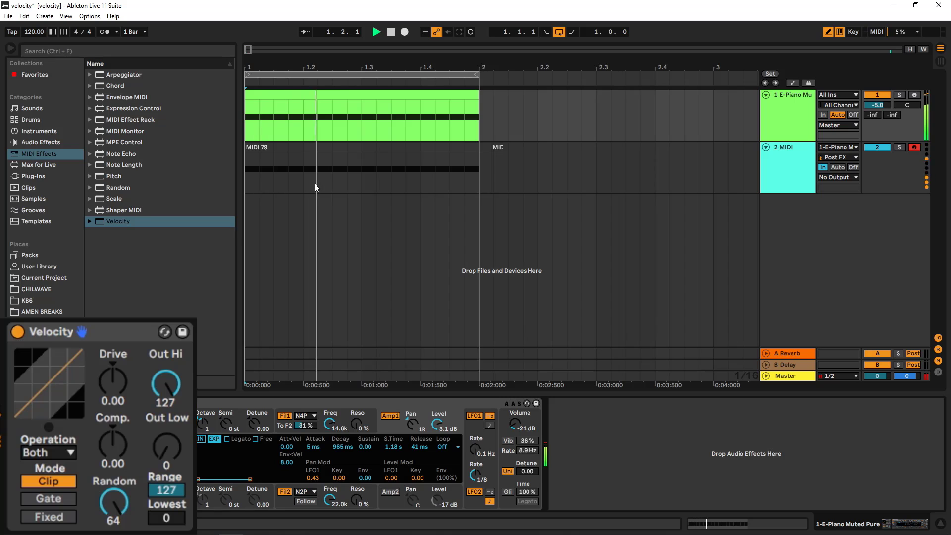
- Turn looping off and record the E-Piano clip through the Velocity device onto the MIDI track
click(381, 176)
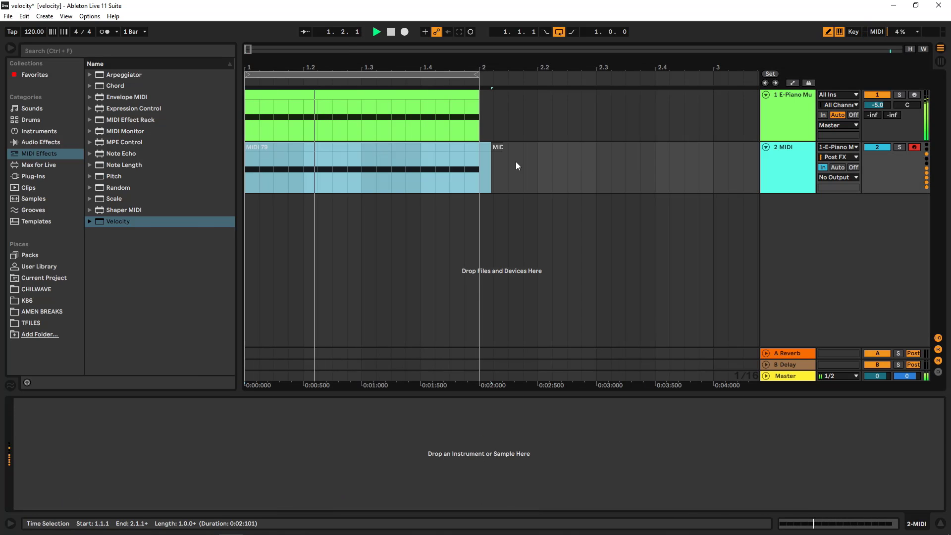
drag(537, 164, 420, 152)
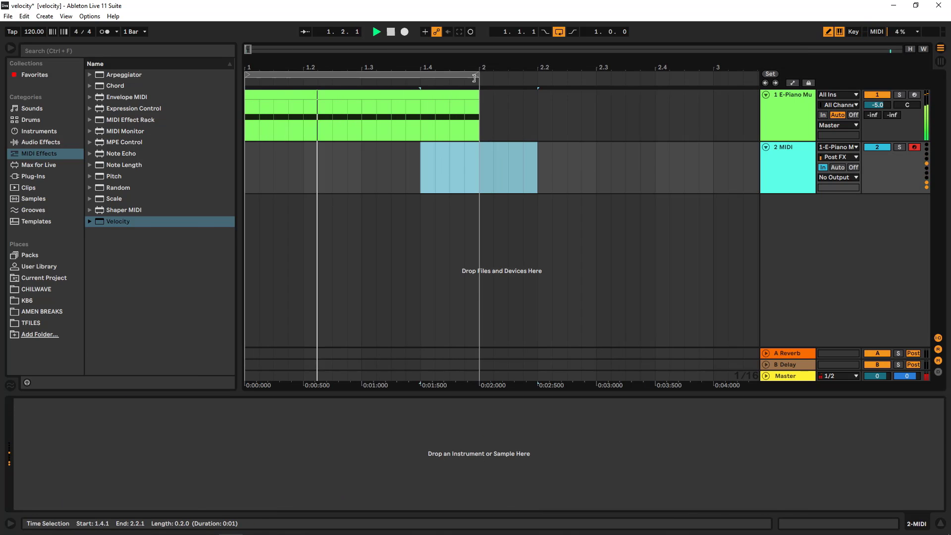
click(558, 31)
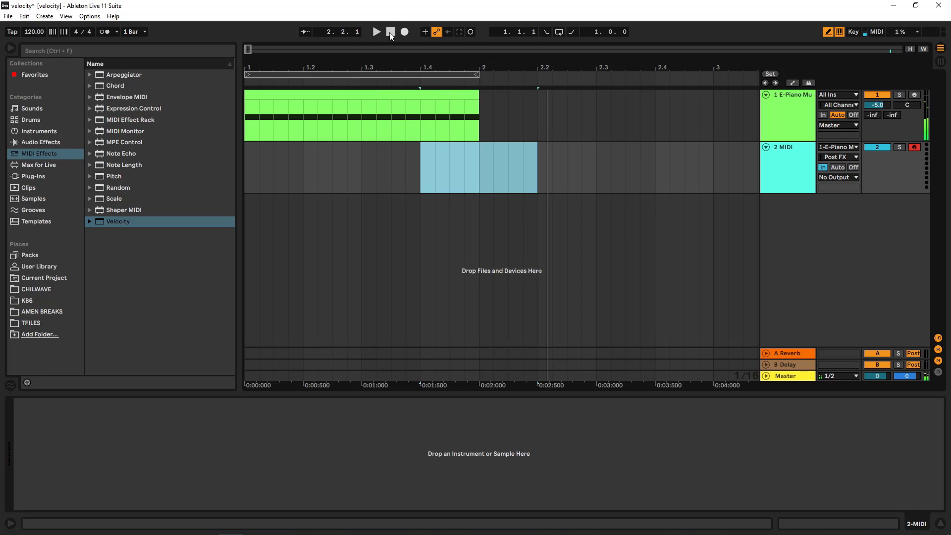
click(405, 31)
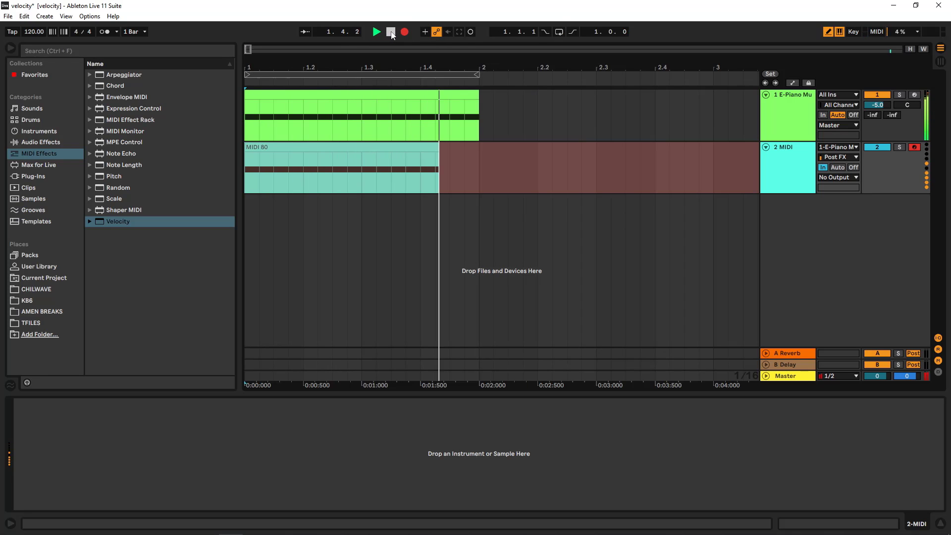
key(space)
- Open the new recording to check its randomized velocities, then delete the recorded clip
double_click(429, 153)
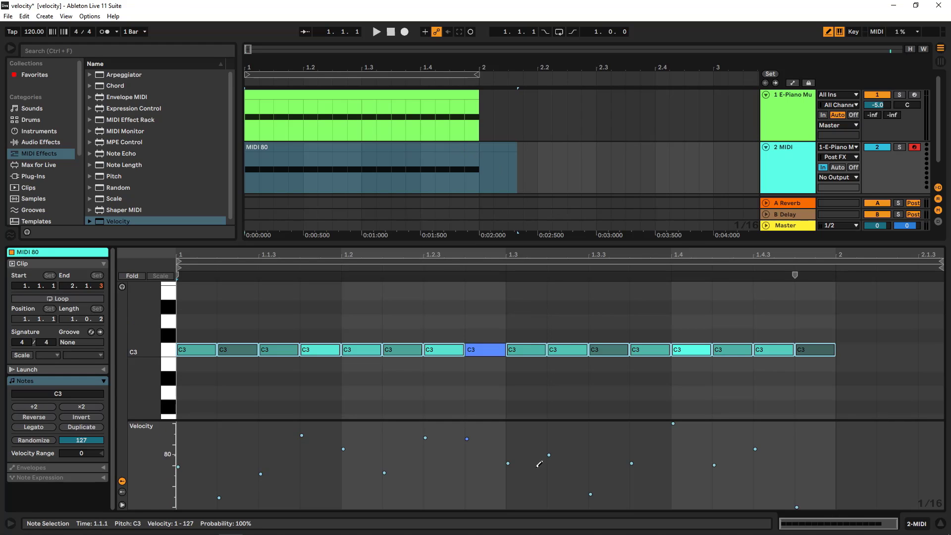
click(465, 151)
key(Delete)
- Set Random to 16 on the Velocity device and check the E-Piano clip's velocities
click(784, 124)
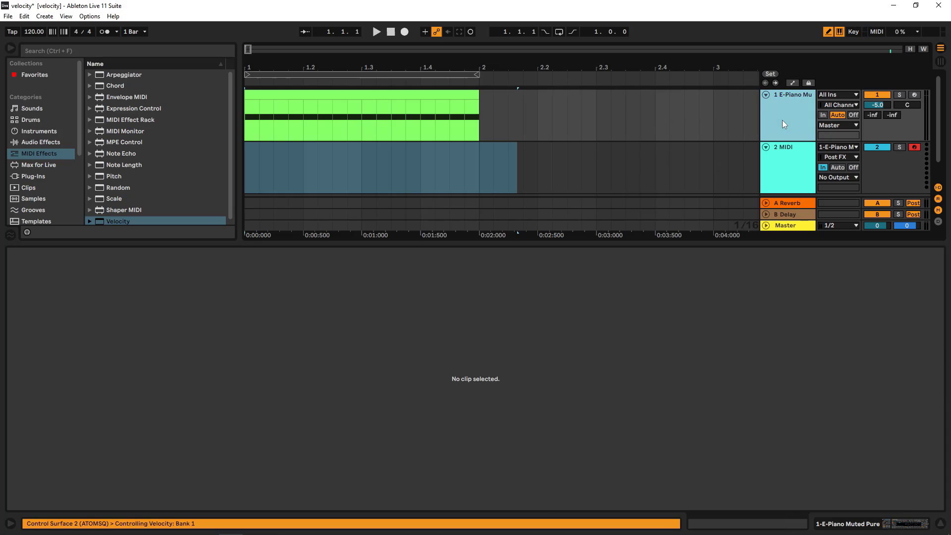
click(782, 124)
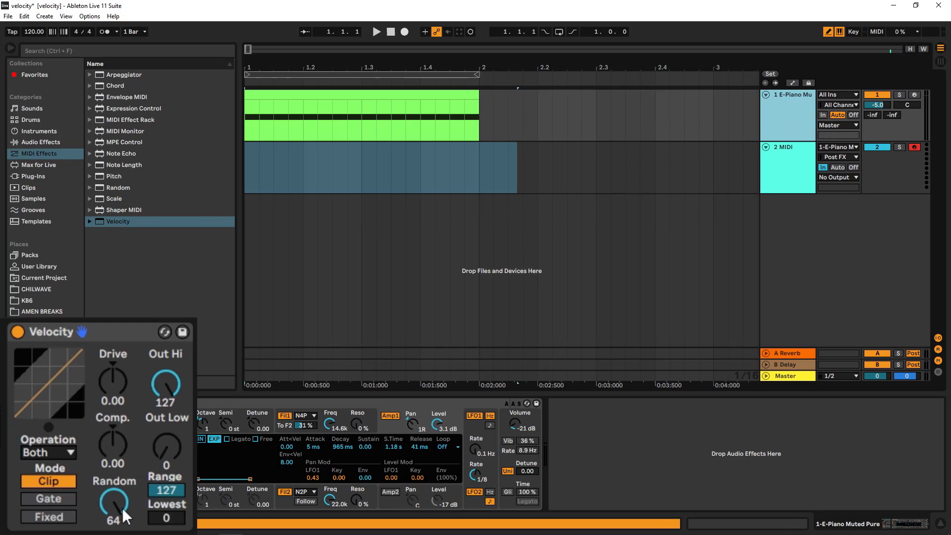
drag(124, 503, 124, 527)
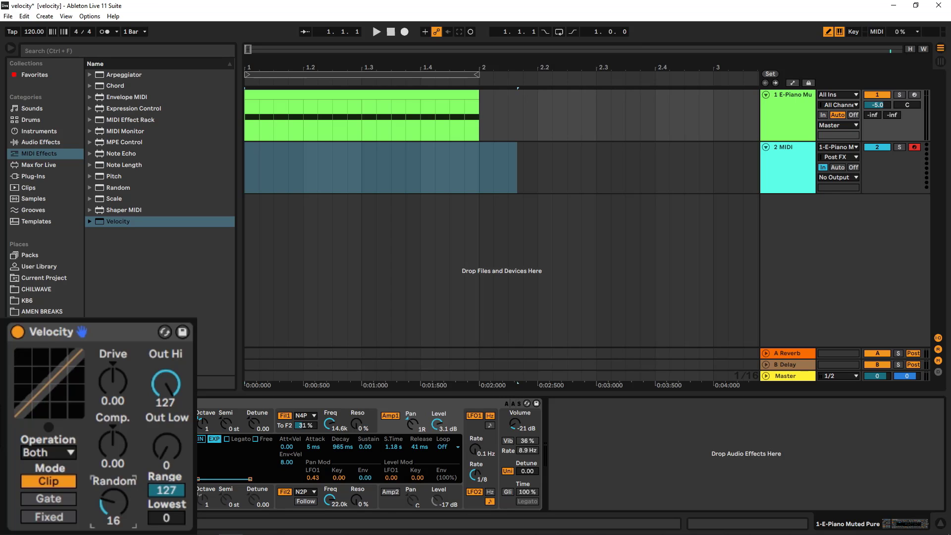
double_click(389, 94)
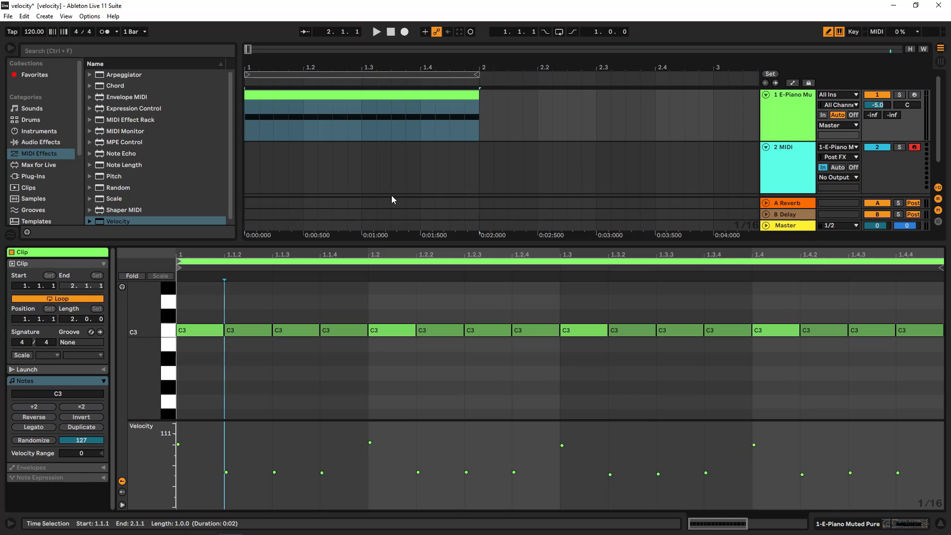
click(783, 111)
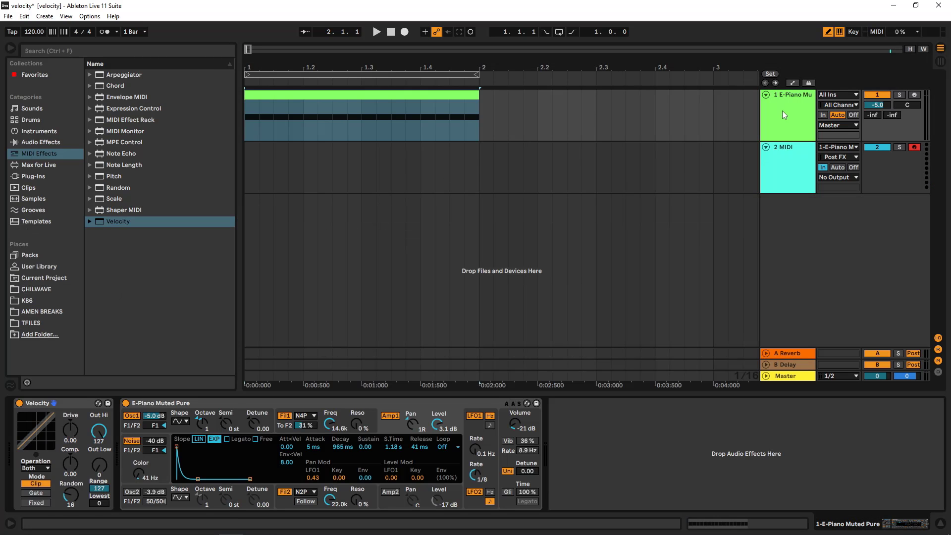
- Switch the Velocity device to Fixed mode, with Out Hi at 78 and Random at 12
click(40, 502)
drag(184, 388, 184, 413)
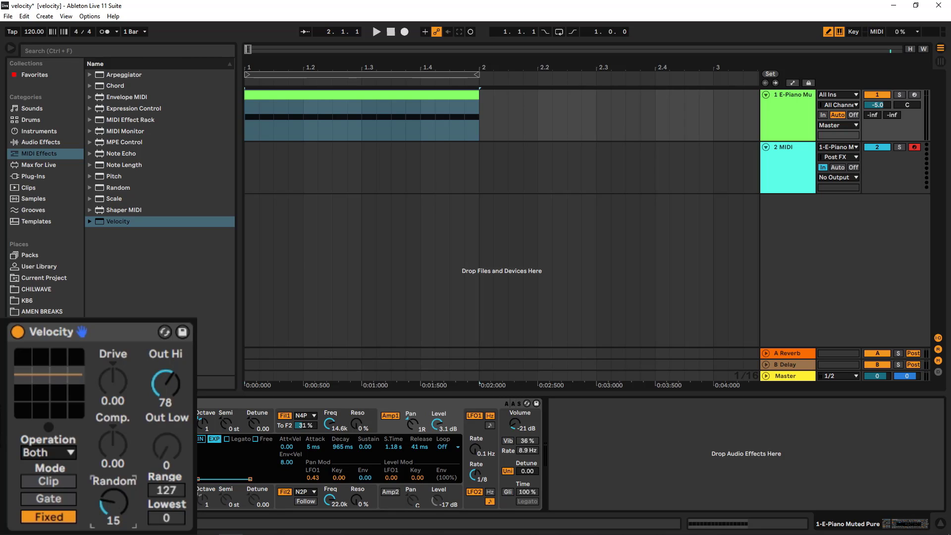
mouse_move(114, 502)
mouse_down()
mouse_move(113, 490)
mouse_move(113, 502)
mouse_up()
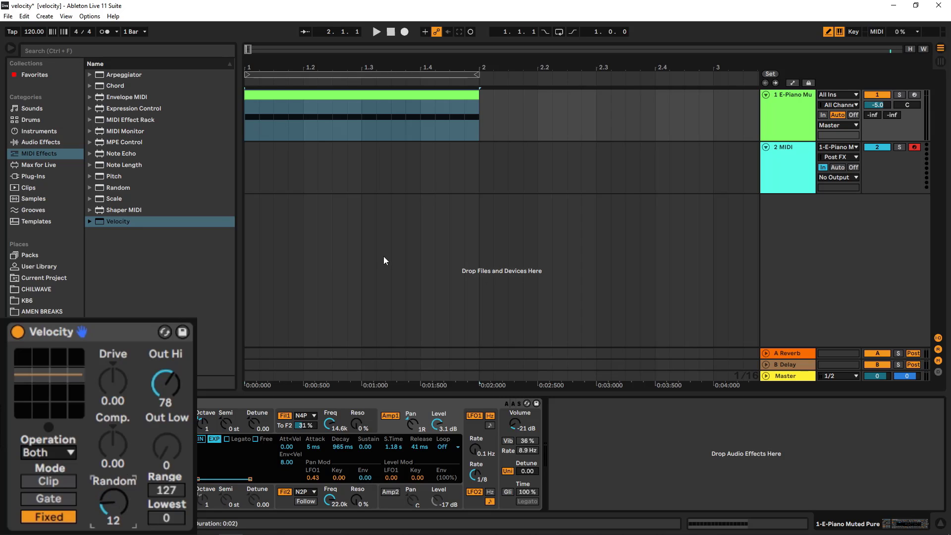
- Record the E-Piano clip through the Velocity device onto the MIDI track
click(391, 31)
key(space)
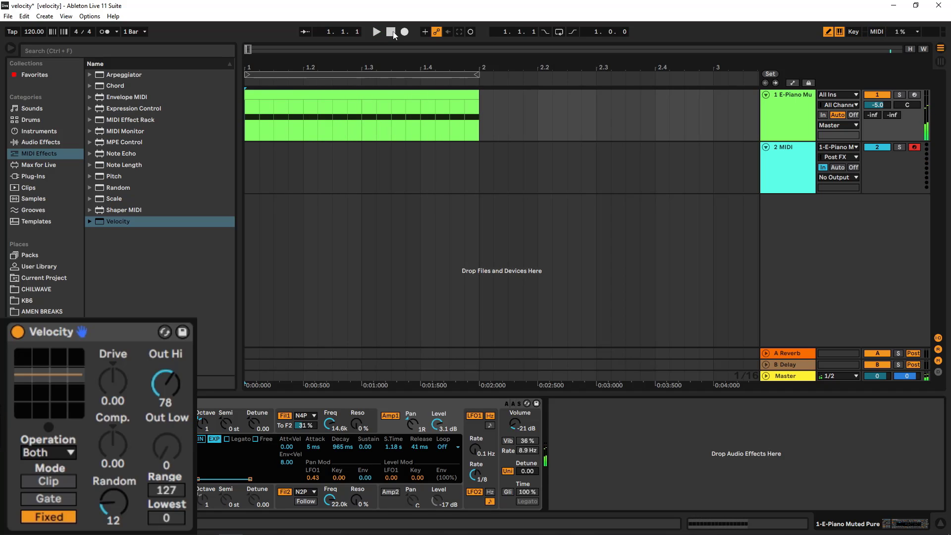
click(403, 31)
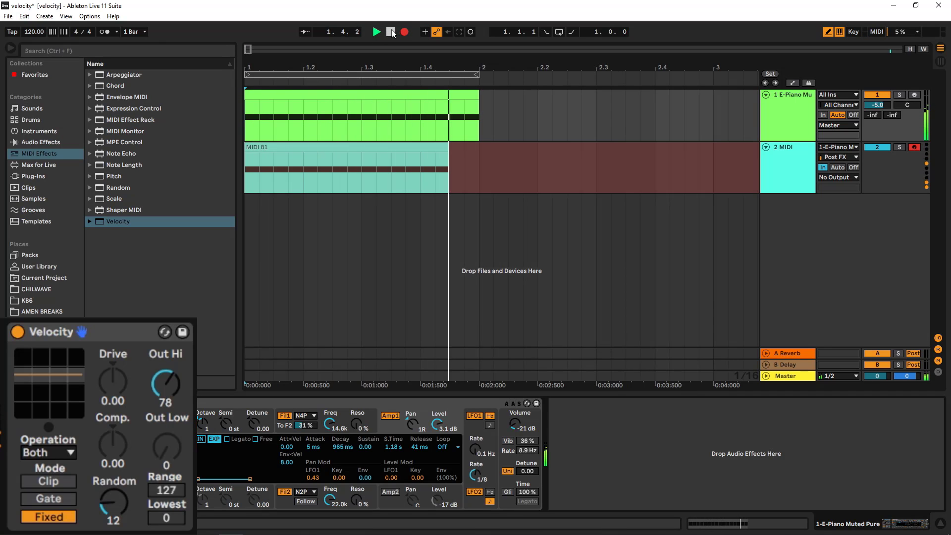
click(391, 32)
- Open the newly recorded MIDI clip to inspect its note velocities, then return to the device view
double_click(380, 155)
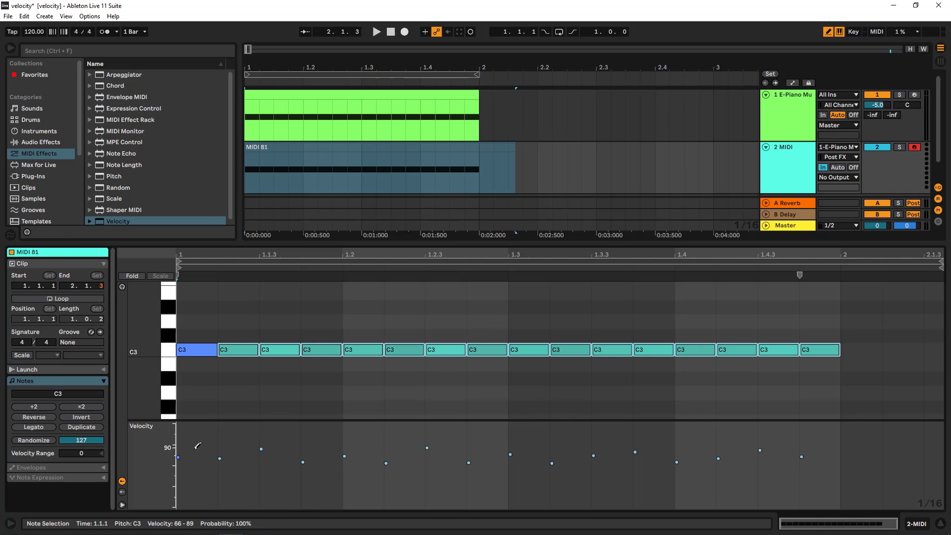
key(shift+Tab)
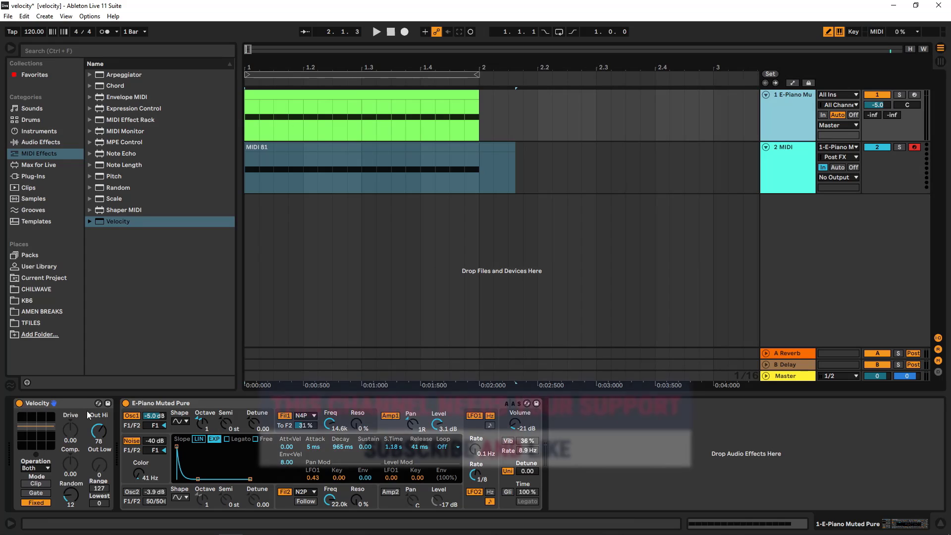